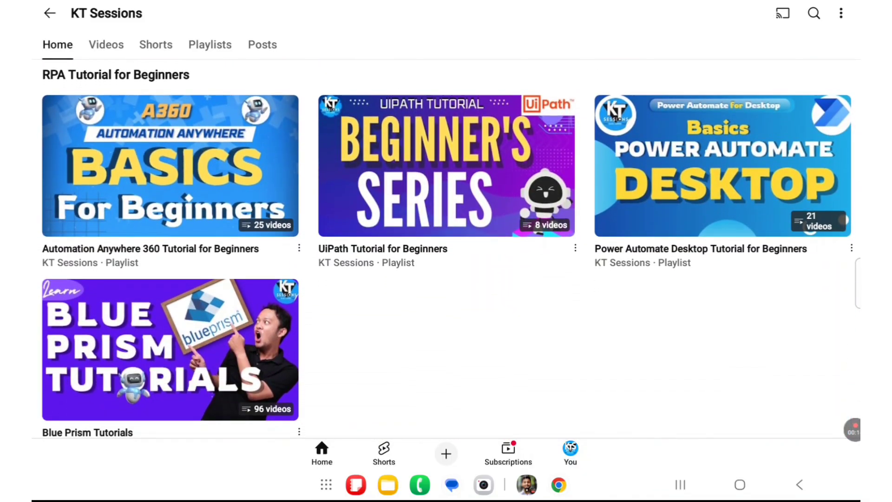
Open the Power Automate Desktop Tutorial for Beginners playlist and browse its videos.
left_click(723, 166)
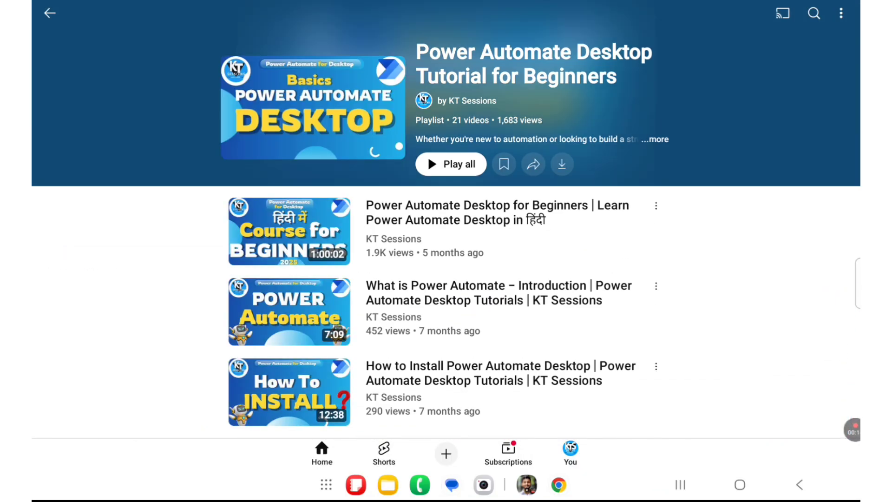
scroll(446, 372, "down", 1)
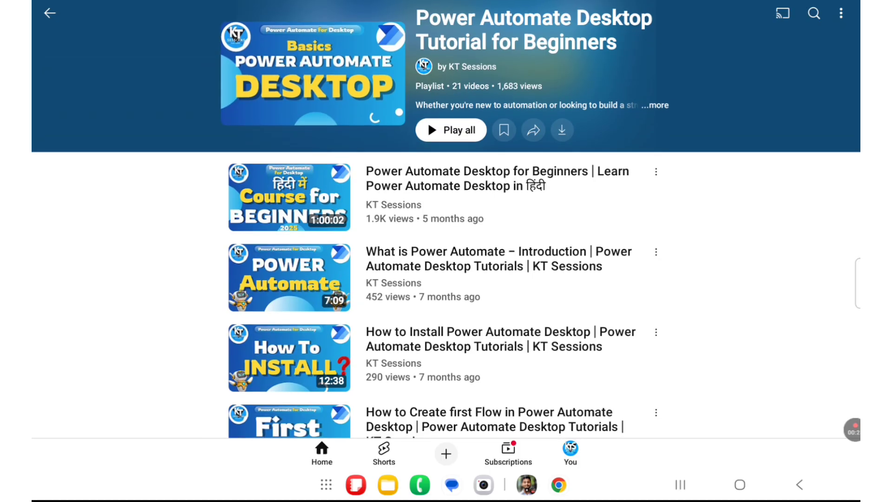
scroll(446, 297, "down", 2)
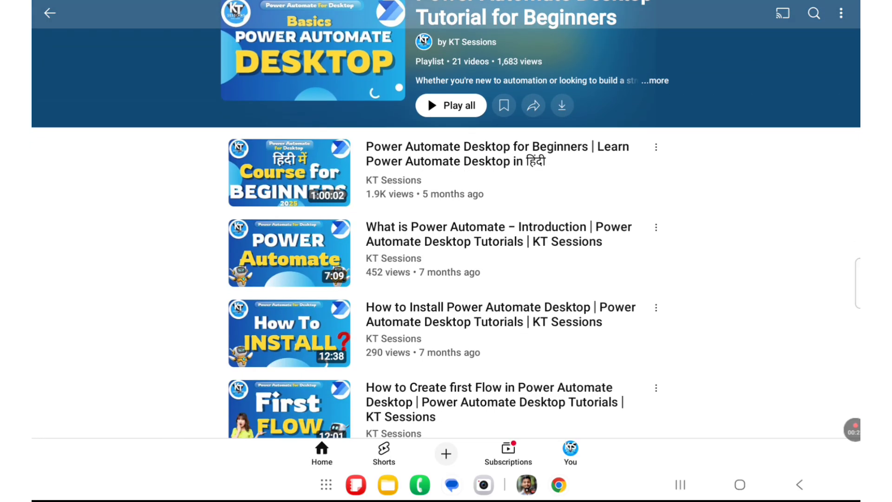
scroll(446, 232, "down", 1)
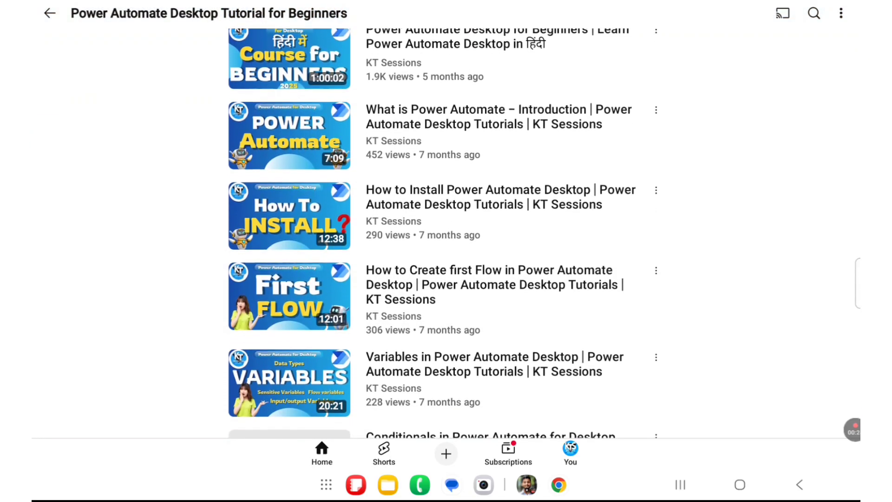
scroll(446, 232, "down", 2)
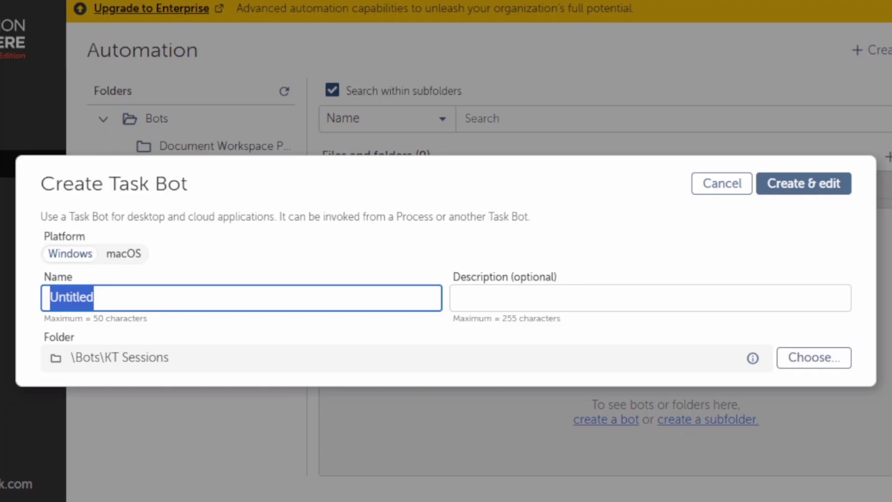
Name the new Windows task bot TextFile_Demo and create it in the KT Sessions folder for editing.
type("TextFil")
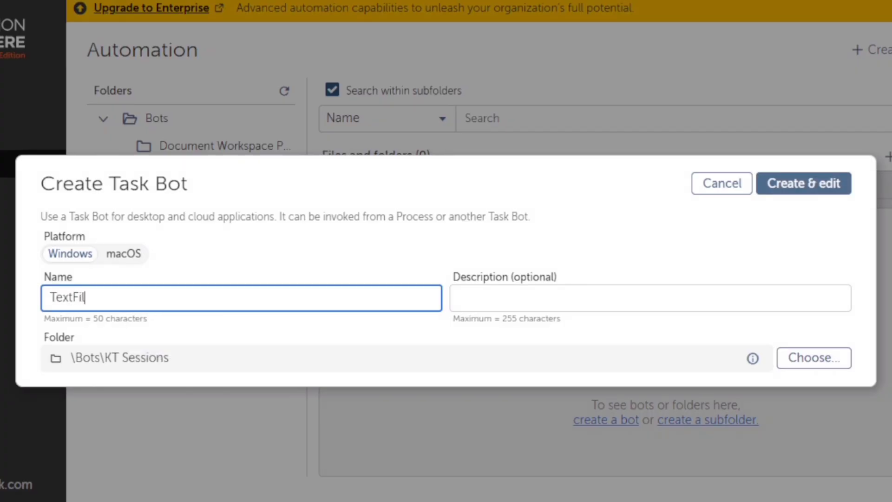
type("e_Demo")
left_click(789, 193)
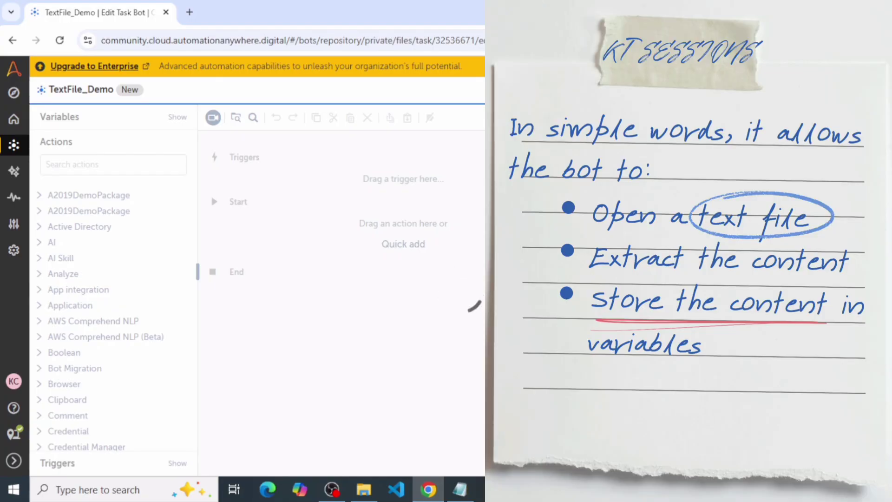
Switch to Notepad and examine the employee fields listed in the Employee text file.
left_click(463, 491)
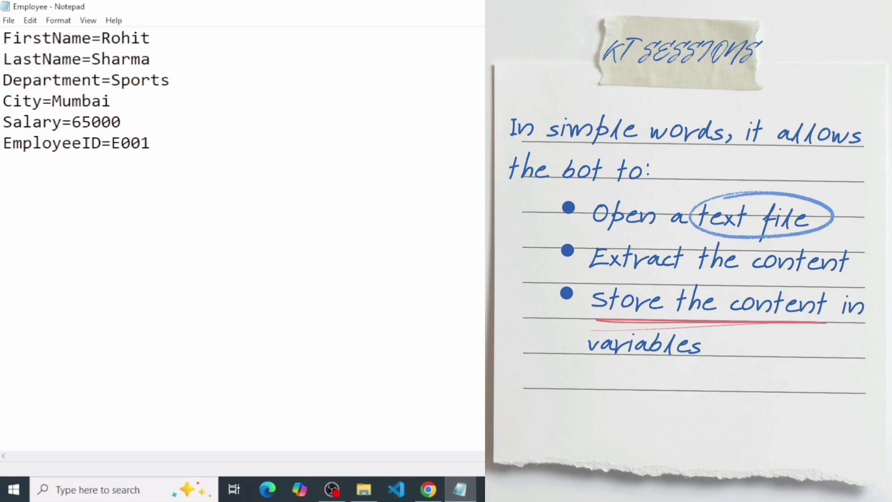
left_click_drag(3, 38, 150, 143)
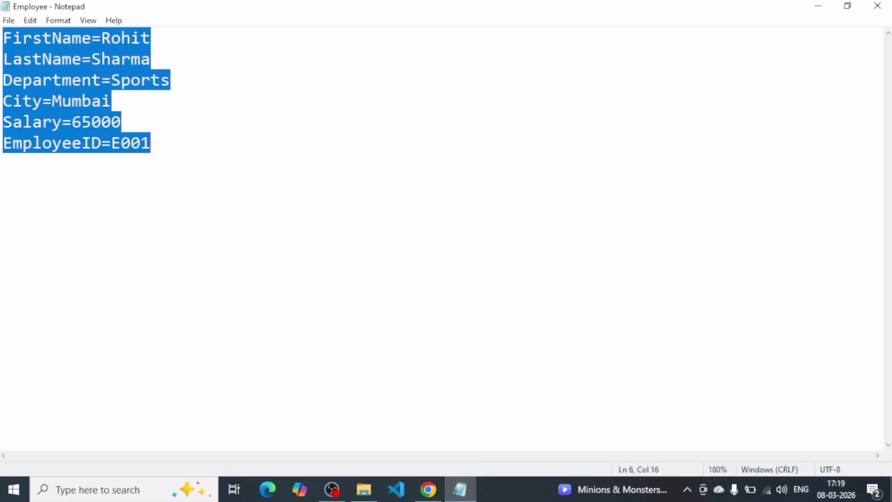
left_click(156, 144)
left_click_drag(3, 39, 151, 143)
left_click(156, 143)
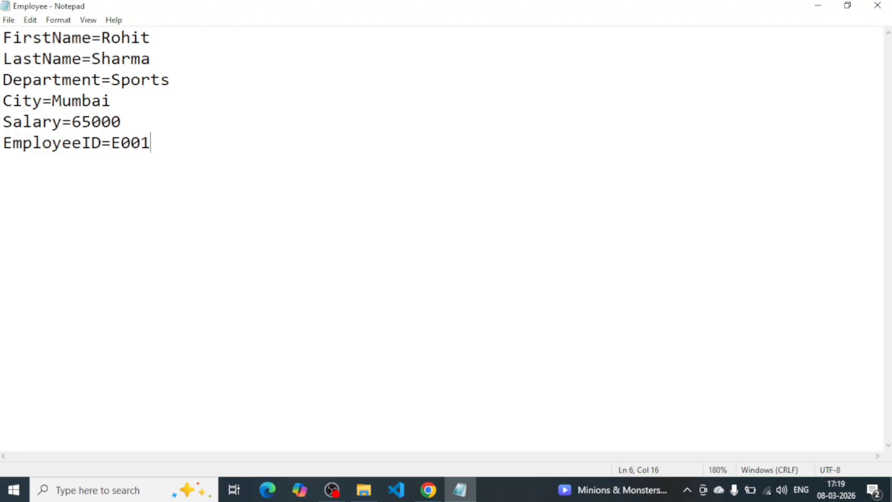
Return to the task bot in Chrome, search the actions for "text fil" and expand the Text file package.
left_click(427, 489)
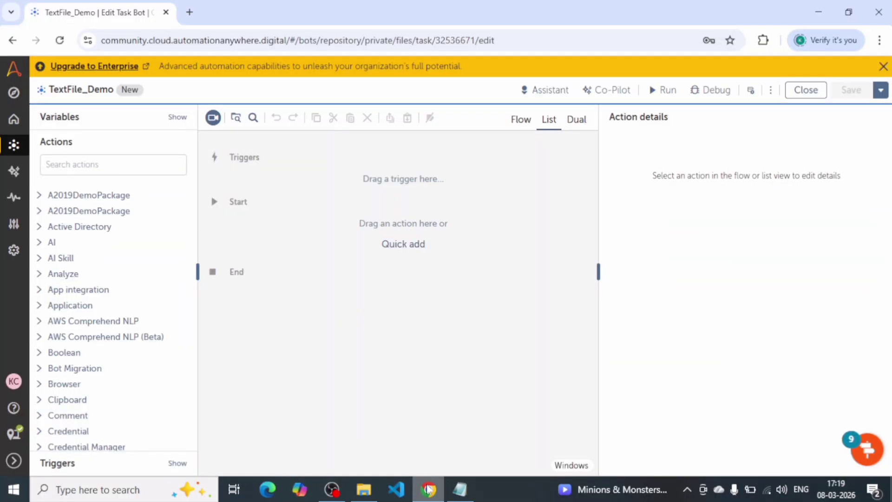
left_click(72, 164)
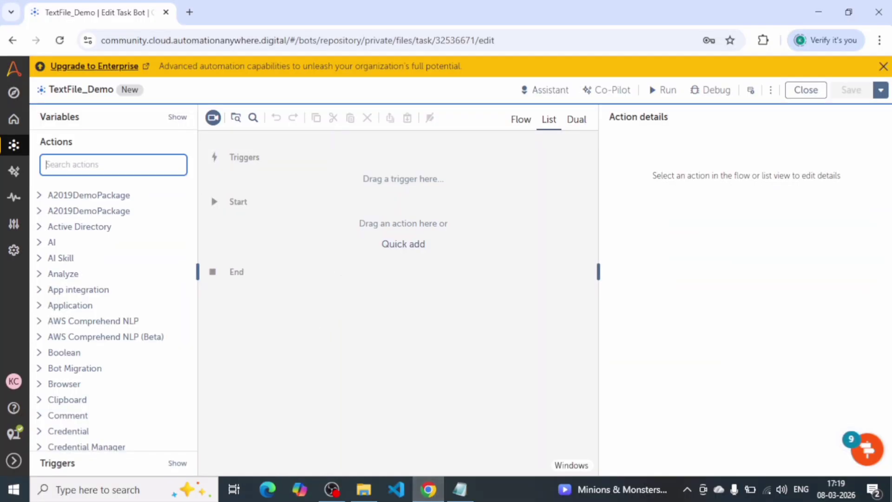
type("text")
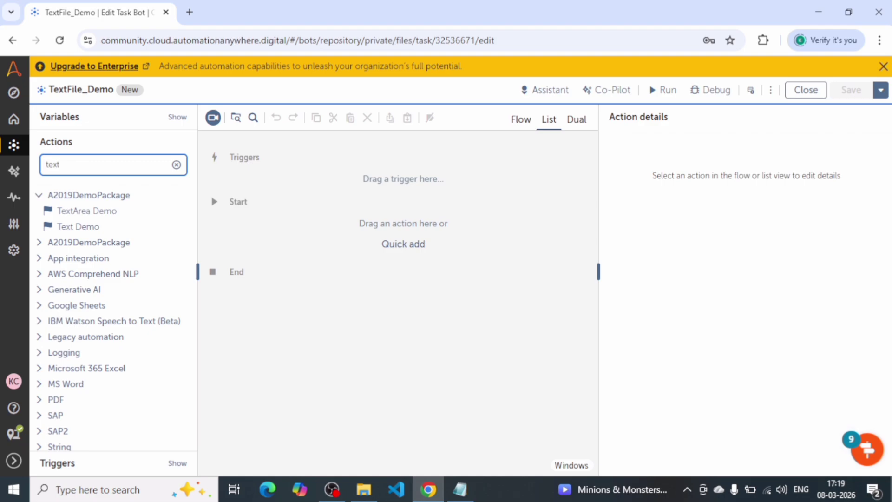
type(" fil")
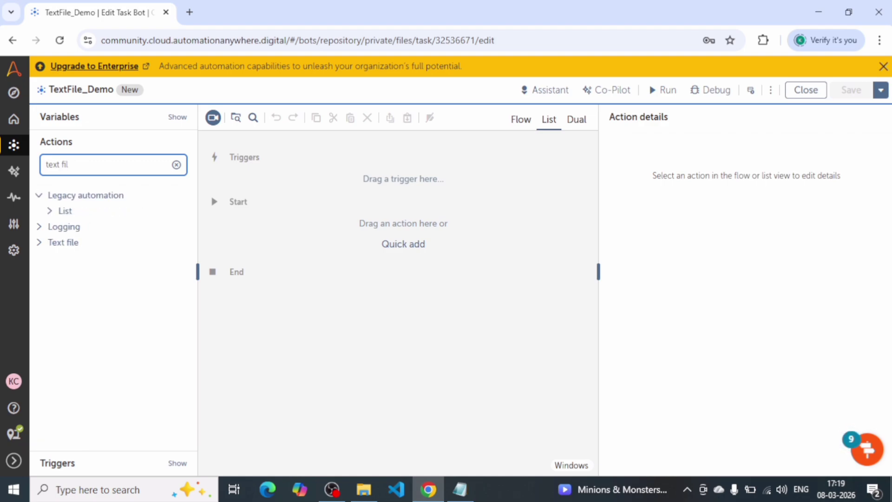
left_click(40, 243)
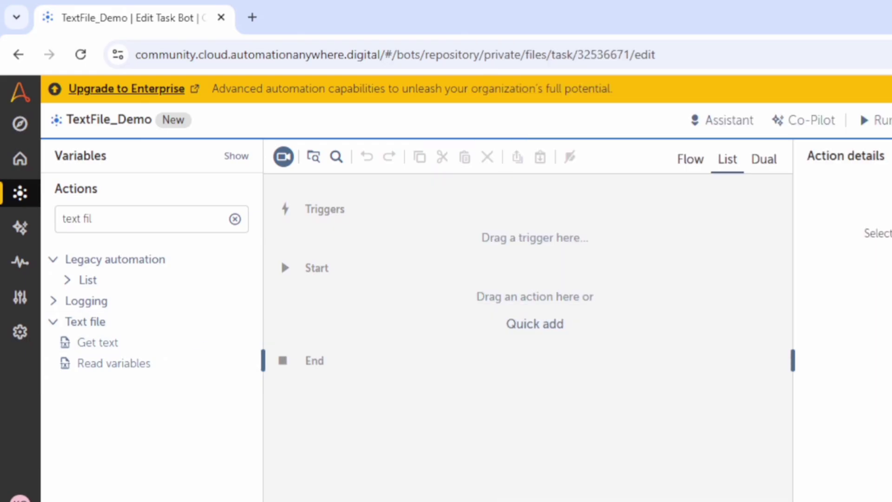
Examine the Text file package's details and its available versions in the bot's package list.
scroll(150, 437, "down", 6)
scroll(144, 424, "down", 20)
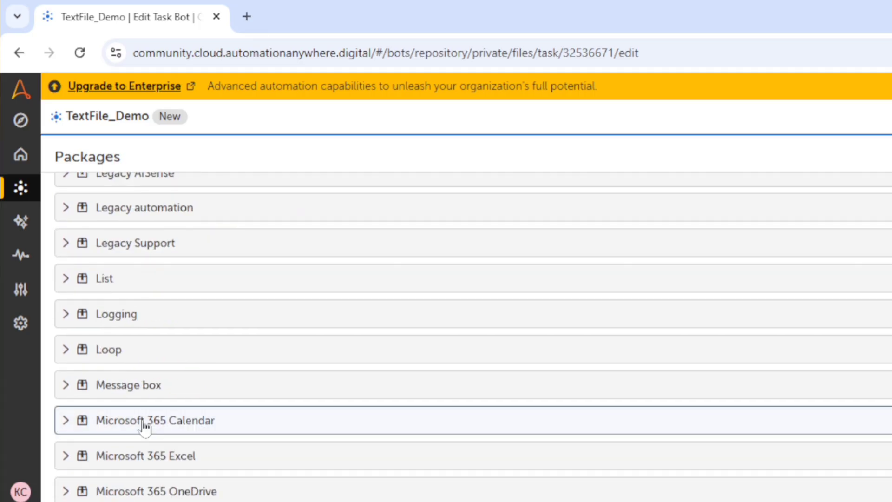
left_click(103, 253)
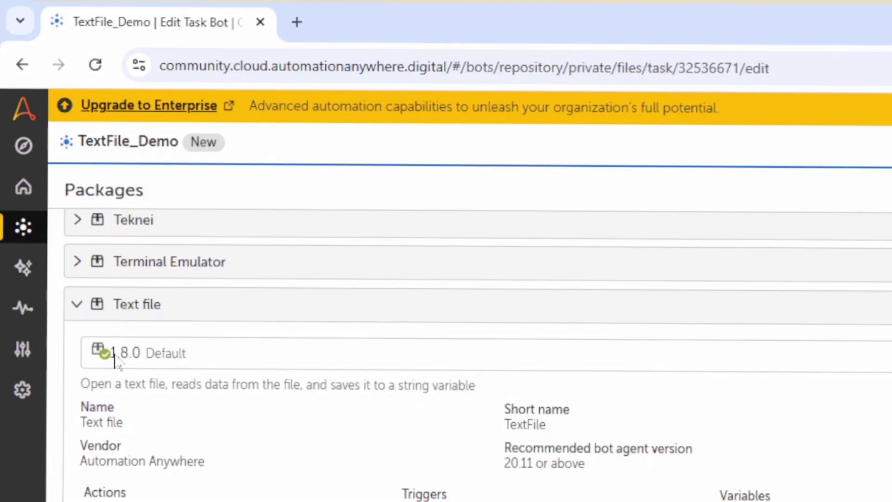
left_click(388, 302)
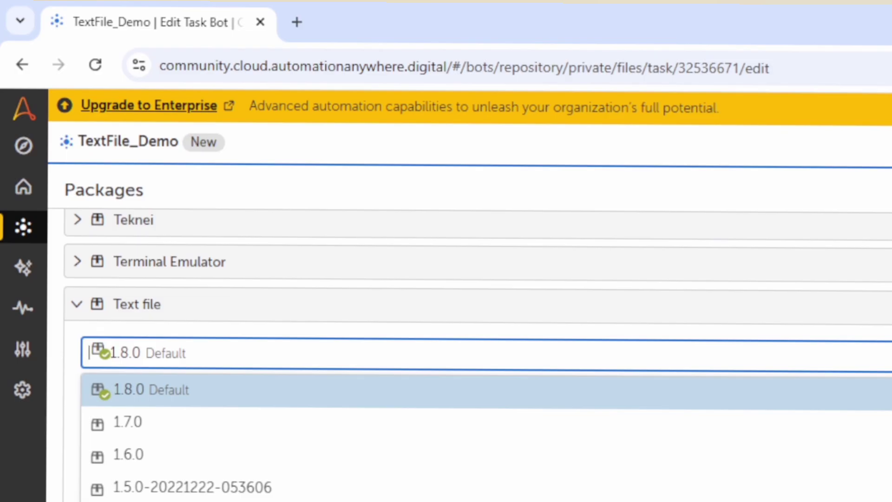
left_click(511, 264)
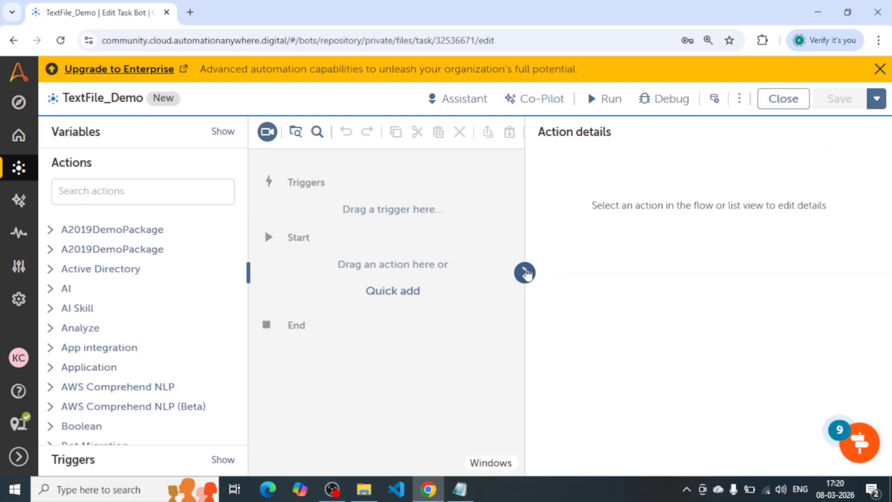
Find the Text file package's Get text action by searching for "get text" and add it between Start and End.
left_click(526, 273)
left_click(129, 192)
type("g")
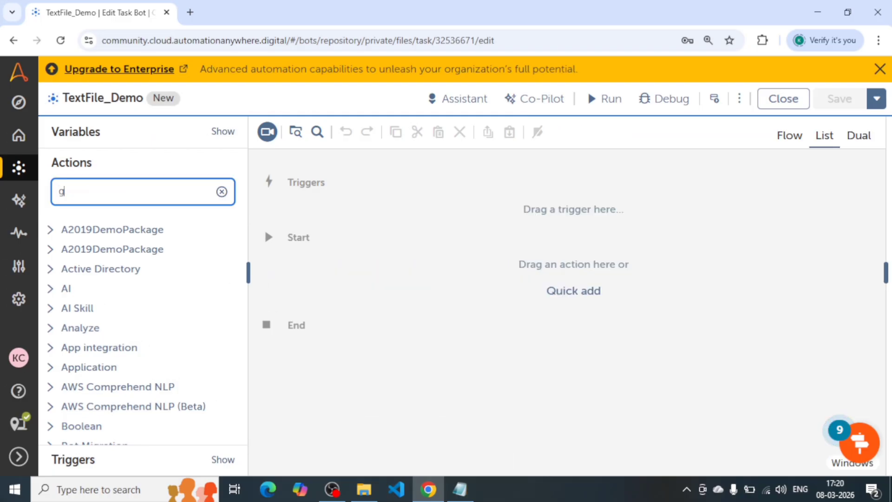
type("et text")
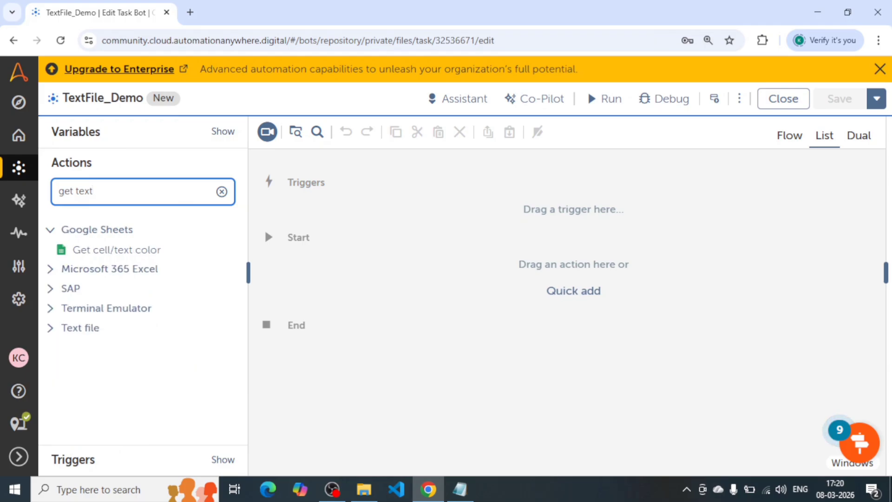
left_click(50, 327)
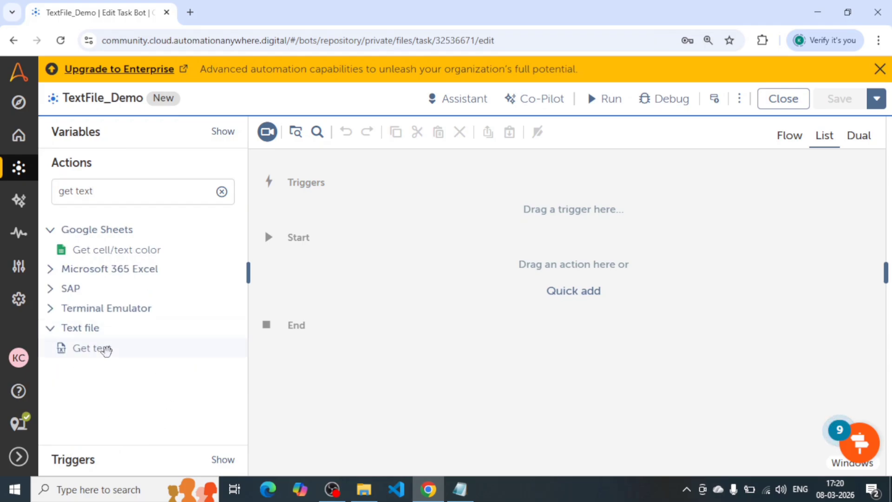
left_click_drag(103, 349, 488, 277)
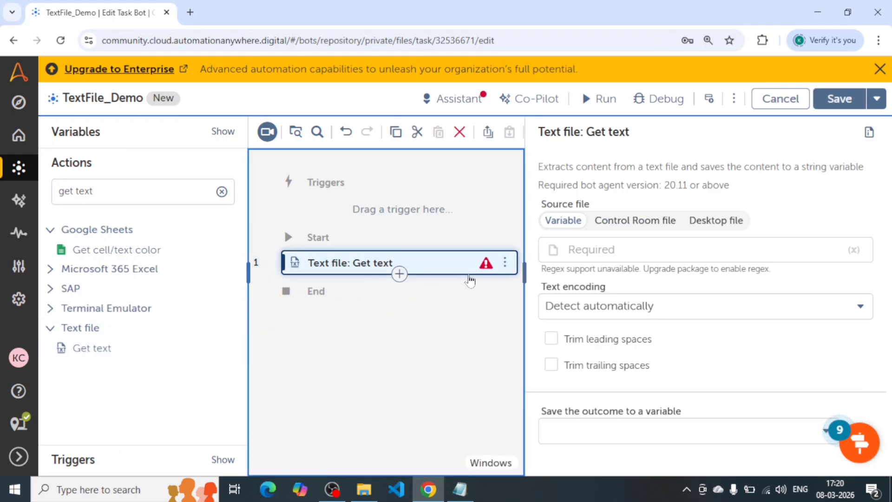
left_click(249, 272)
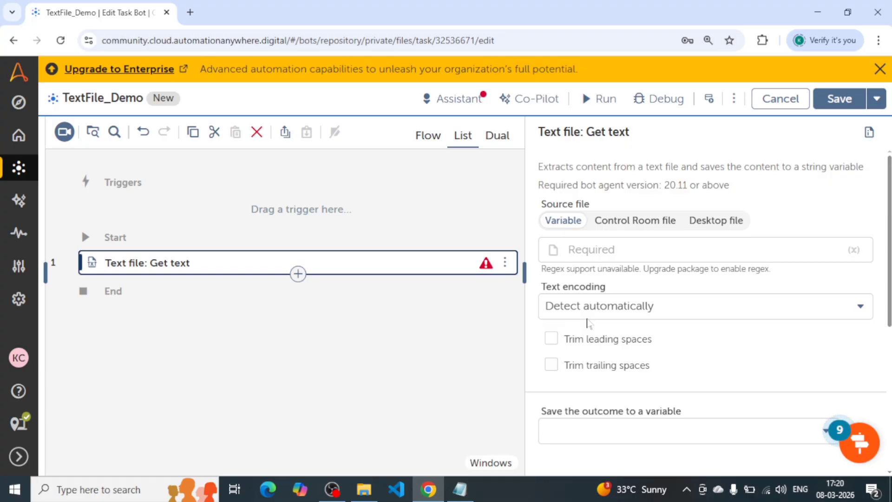
Go to the Windows desktop and copy the path of the Employee text file.
scroll(640, 314, "down", 1)
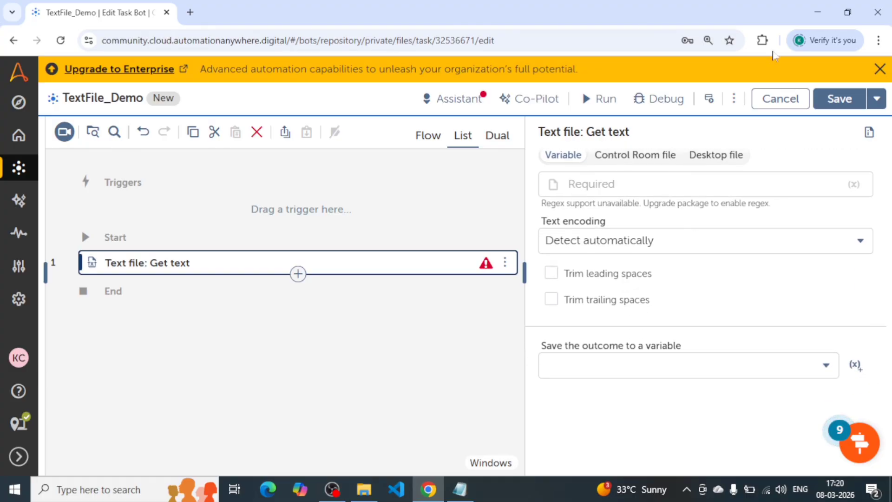
left_click(823, 7)
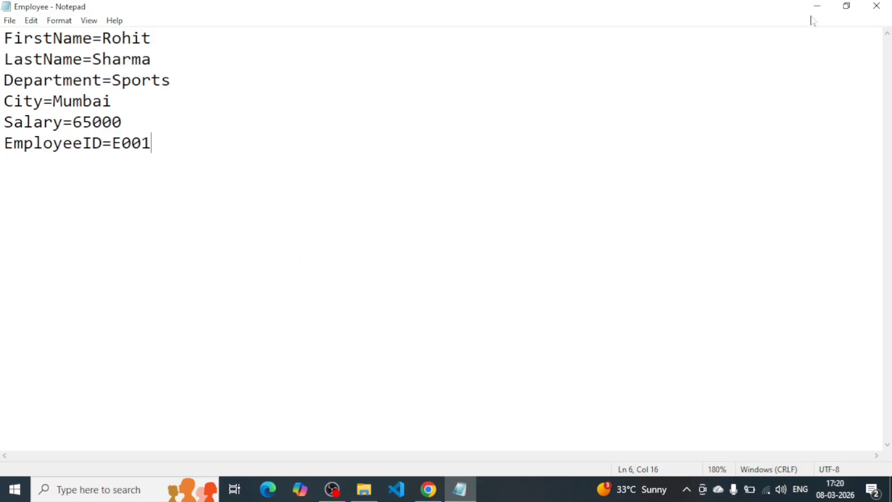
left_click(817, 6)
left_click(891, 490)
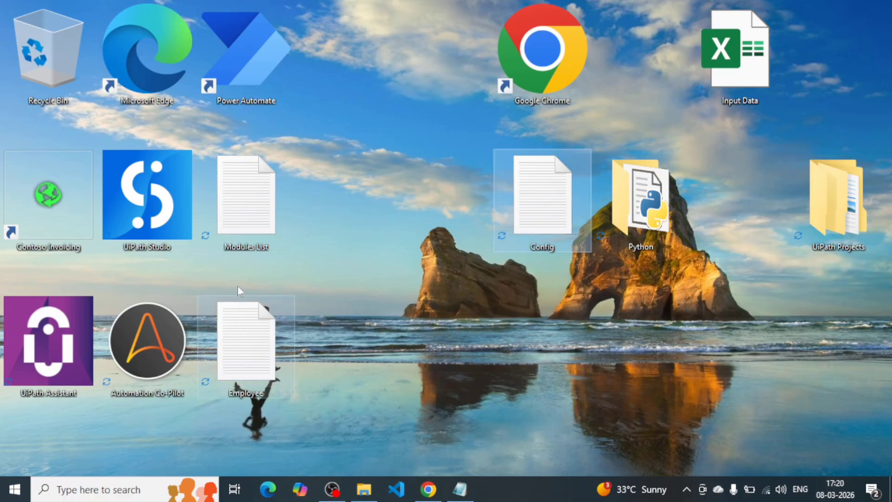
left_click(255, 334)
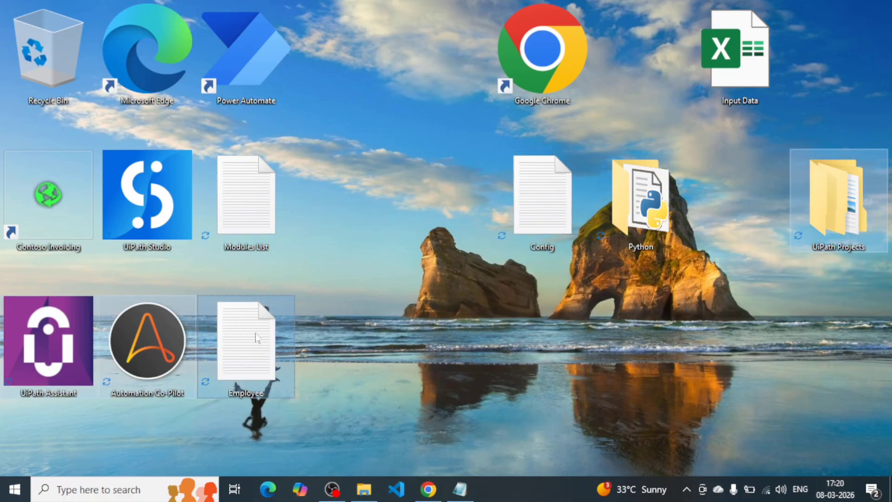
left_click(559, 384)
right_click(227, 342)
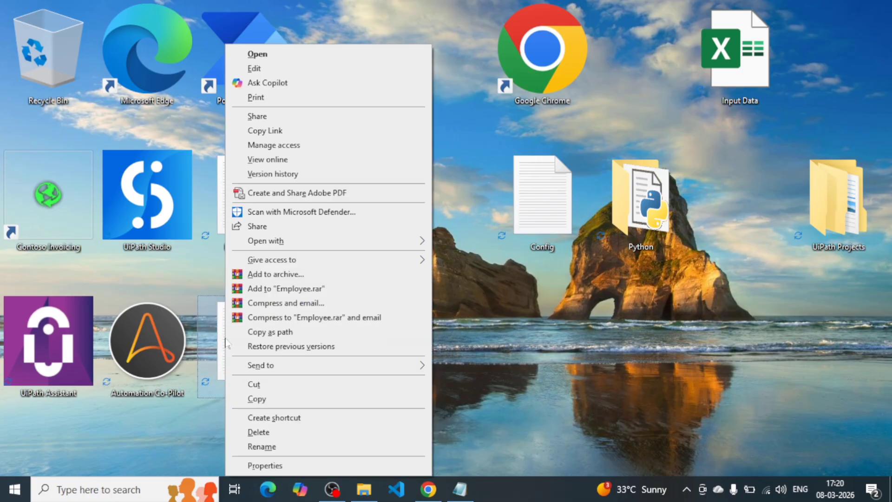
left_click(281, 333)
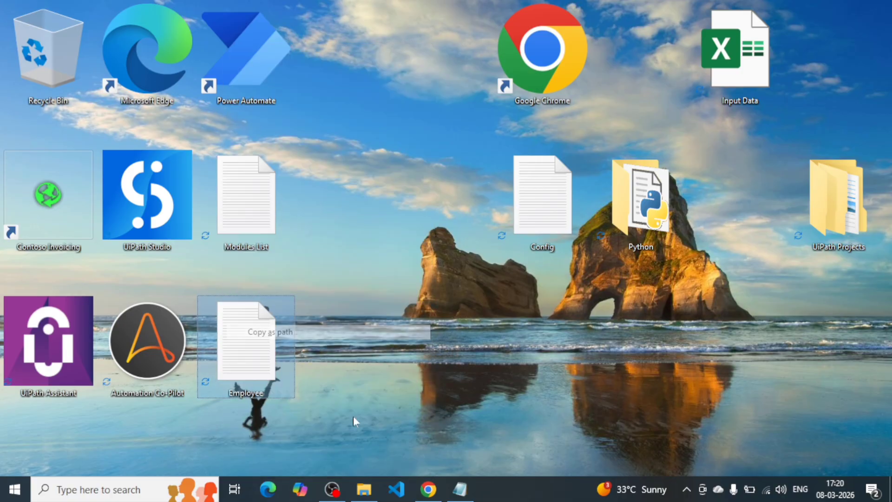
Return to the task bot in Chrome, widen the action details and set the Get text source file type to Desktop file.
left_click(427, 492)
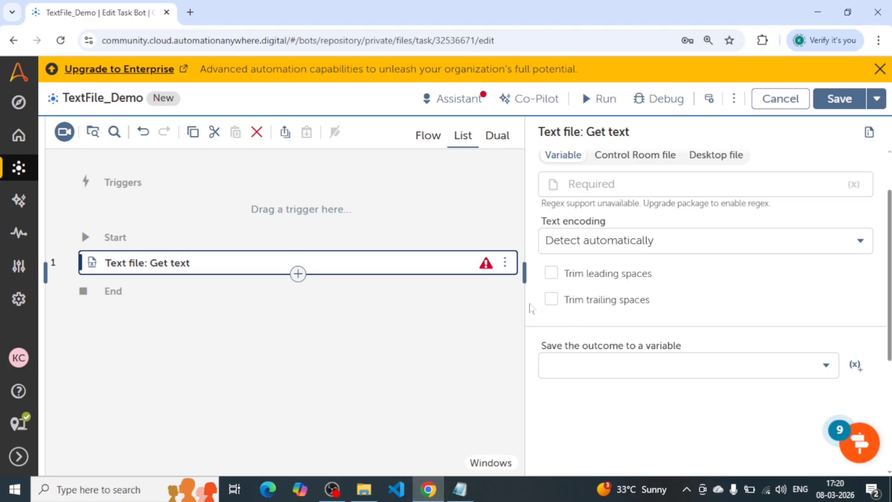
left_click_drag(523, 301, 334, 322)
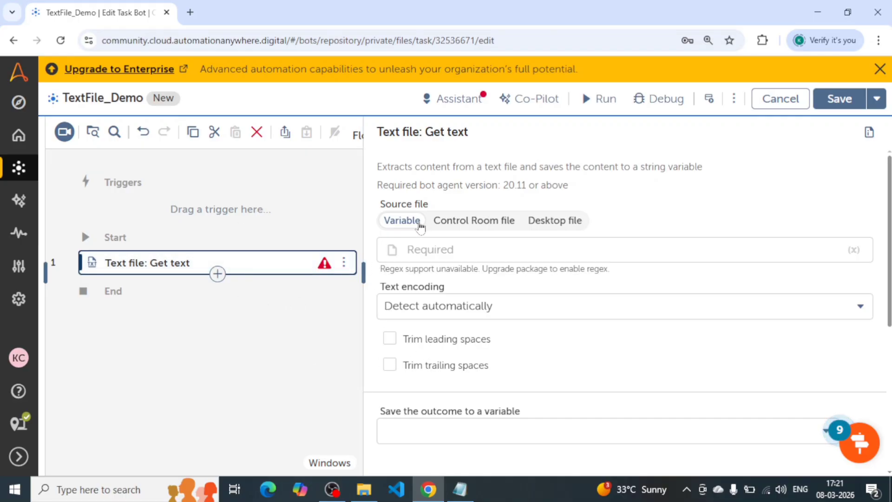
left_click(398, 249)
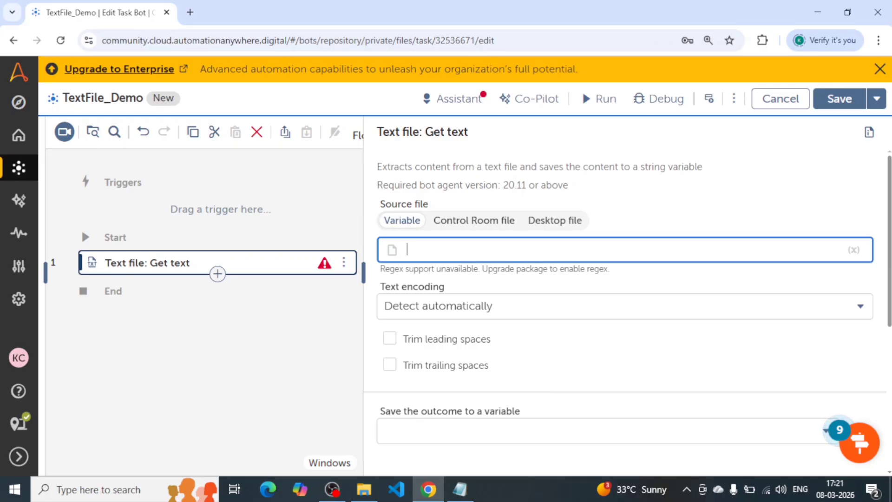
left_click(459, 221)
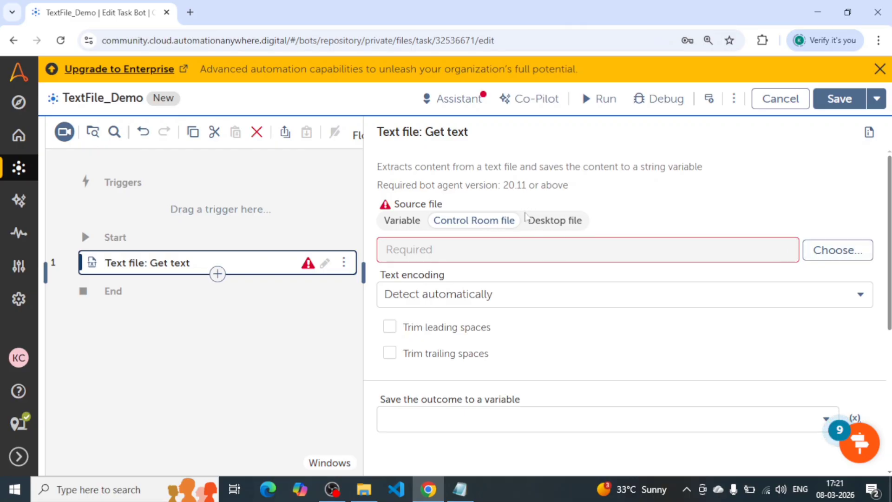
left_click(539, 220)
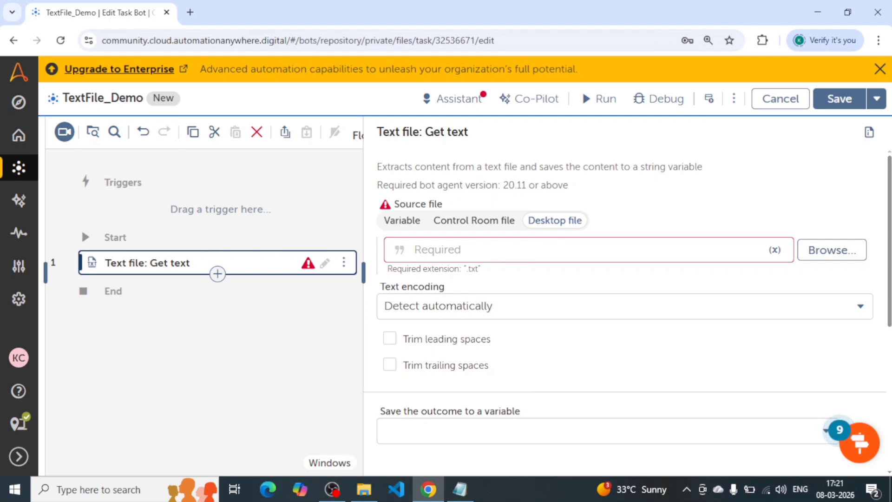
Enter the copied Employee.txt desktop path as the Get text source file, without the surrounding quotation marks.
left_click(414, 249)
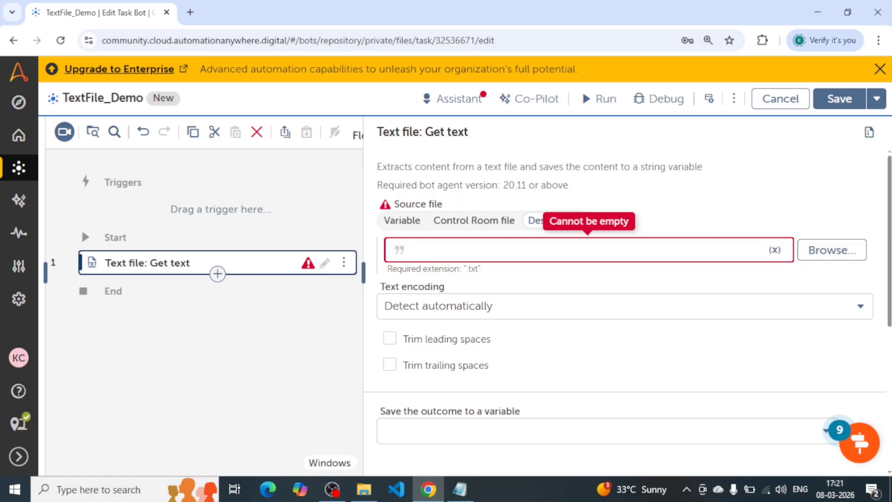
key("ctrl+v")
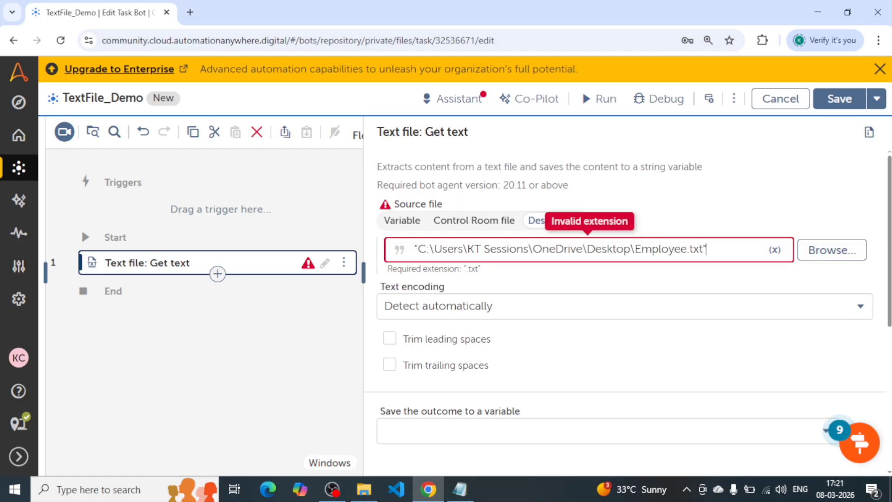
key("BackSpace")
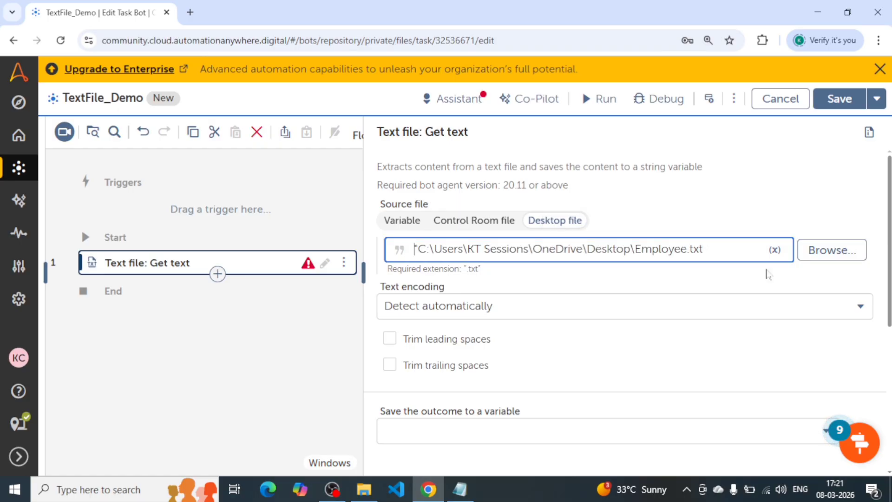
key("Delete")
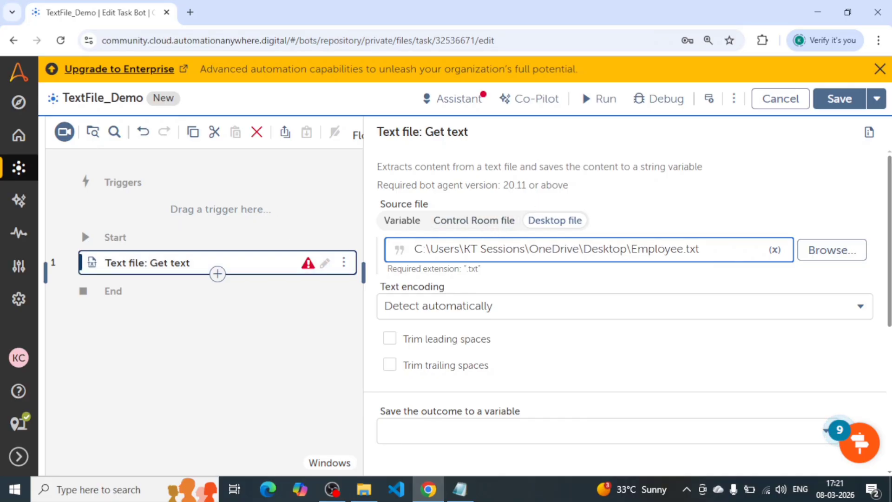
Examine the source file path, its option for inserting a variable value and the required file extension.
key("ctrl+a")
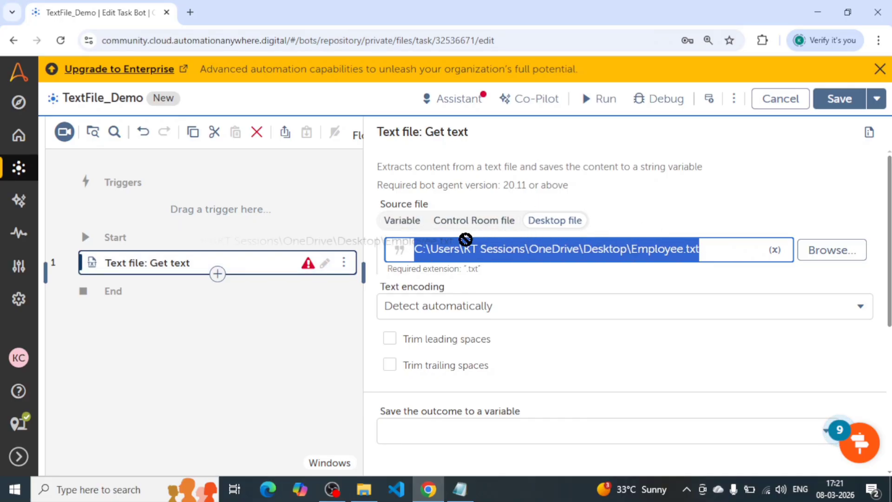
left_click(691, 250)
left_click_drag(700, 250, 382, 258)
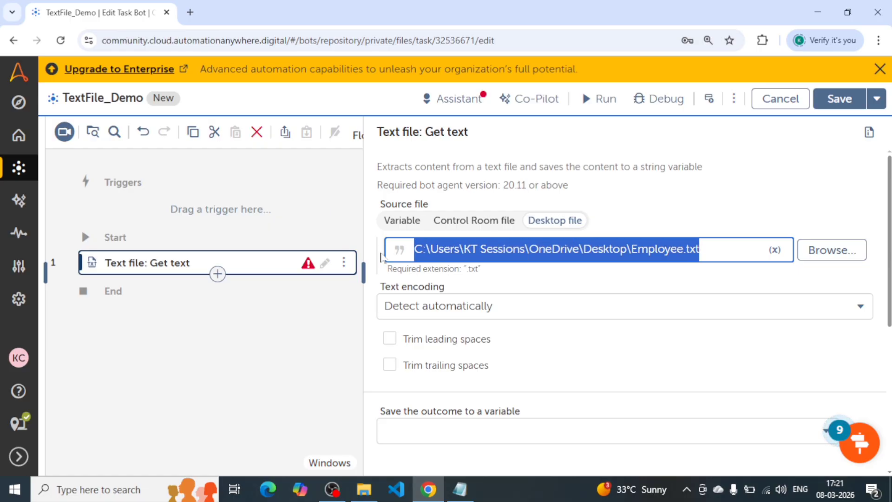
left_click(774, 251)
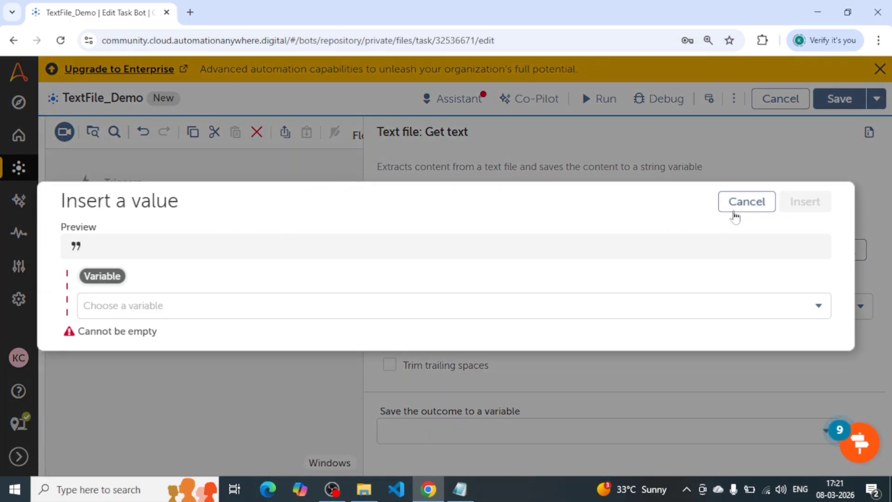
left_click(735, 206)
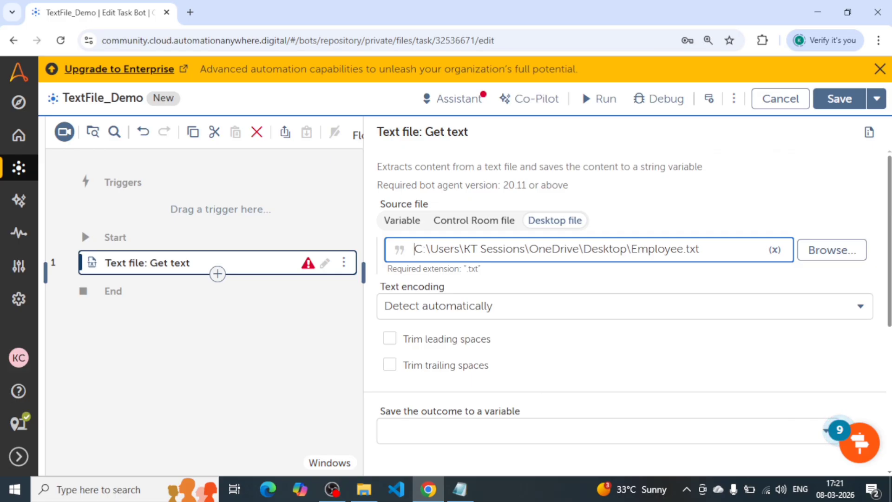
left_click_drag(388, 269, 483, 274)
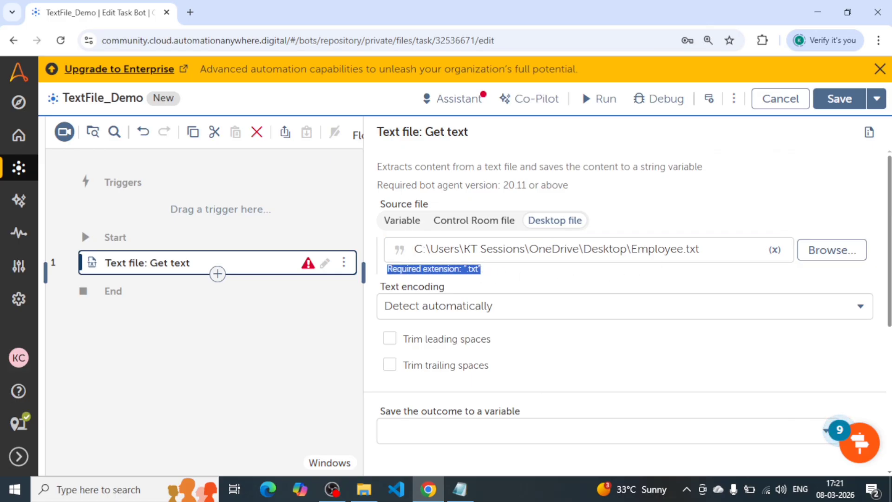
left_click_drag(700, 250, 686, 250)
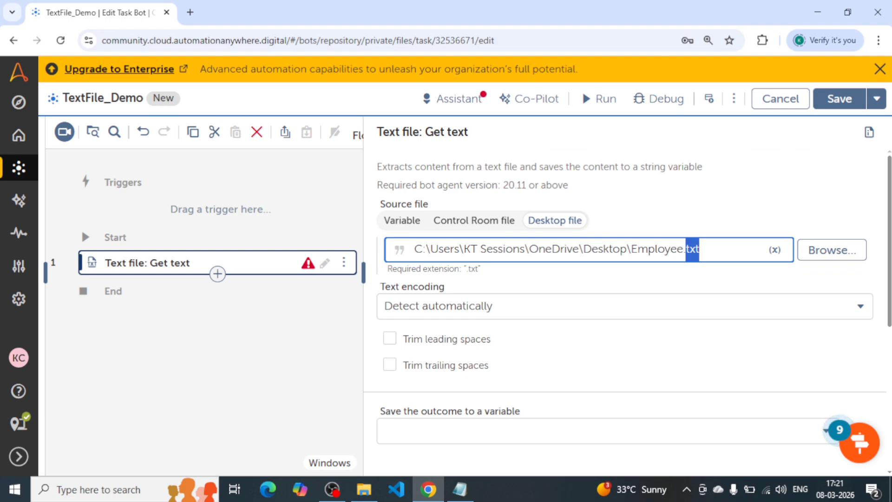
left_click(701, 249)
Keep the text encoding on Detect automatically and enable trimming of both leading and trailing spaces.
scroll(449, 321, "down", 3)
scroll(437, 279, "up", 2)
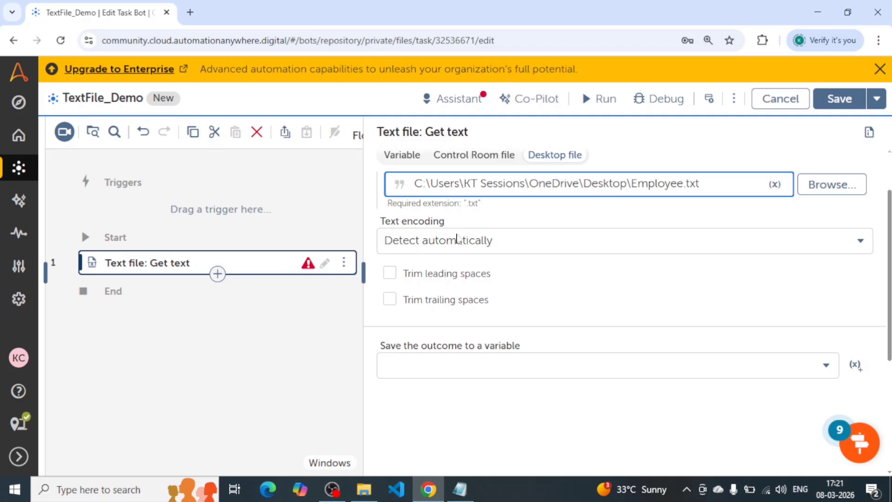
left_click(494, 245)
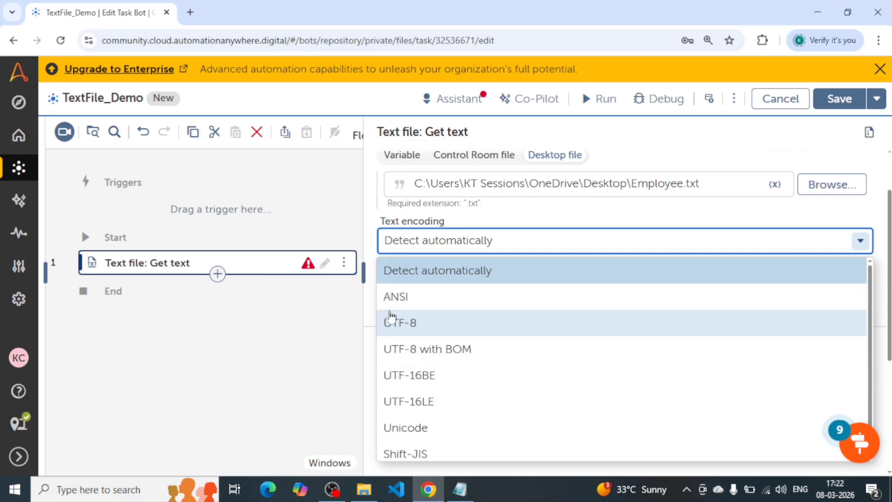
scroll(422, 365, "down", 1)
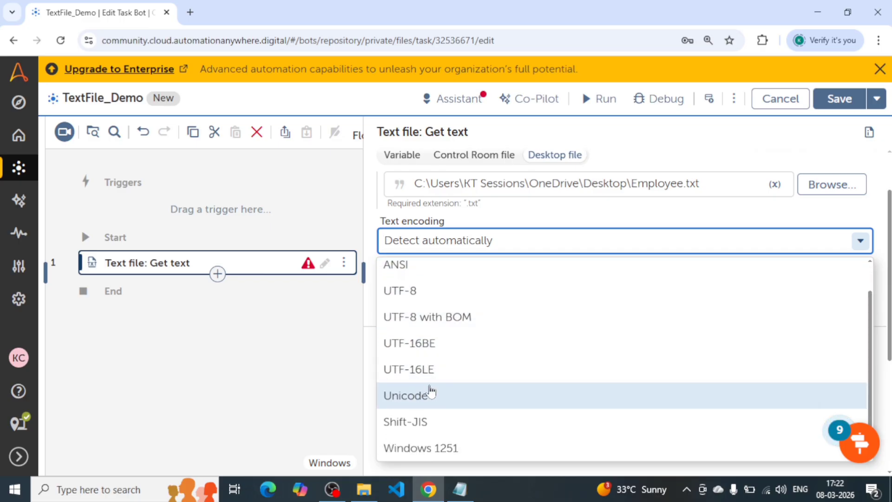
scroll(455, 349, "up", 1)
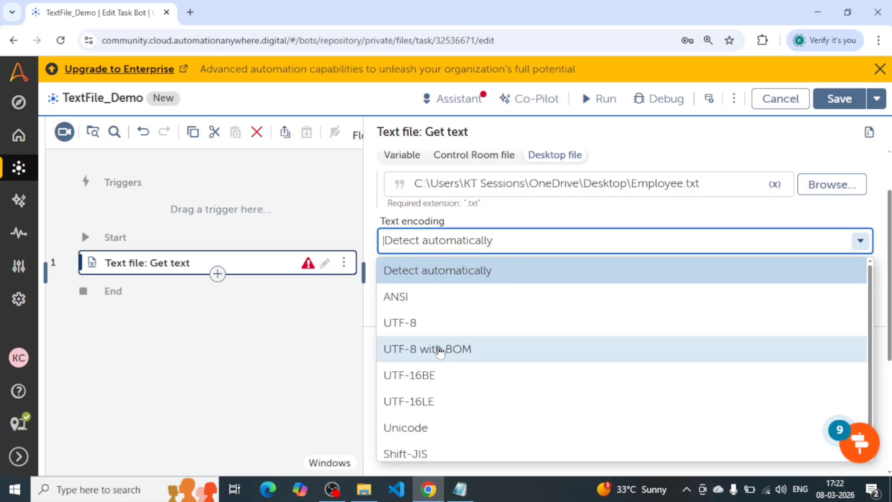
left_click(407, 275)
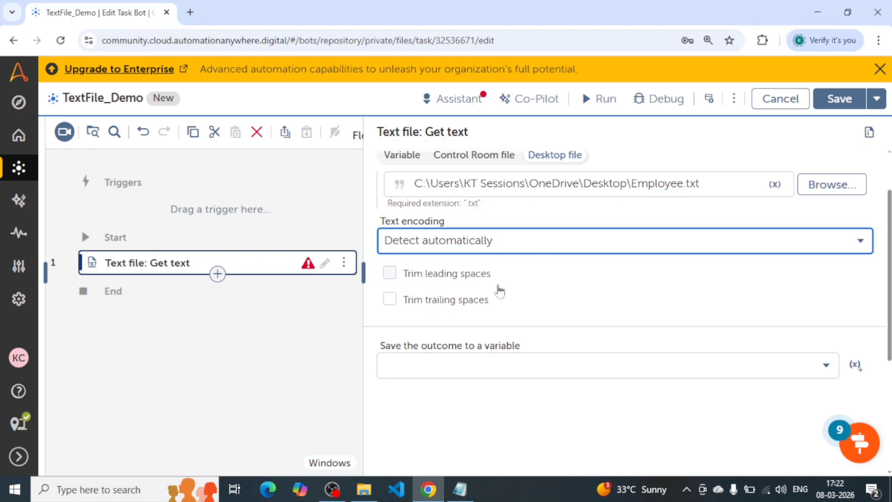
left_click(390, 275)
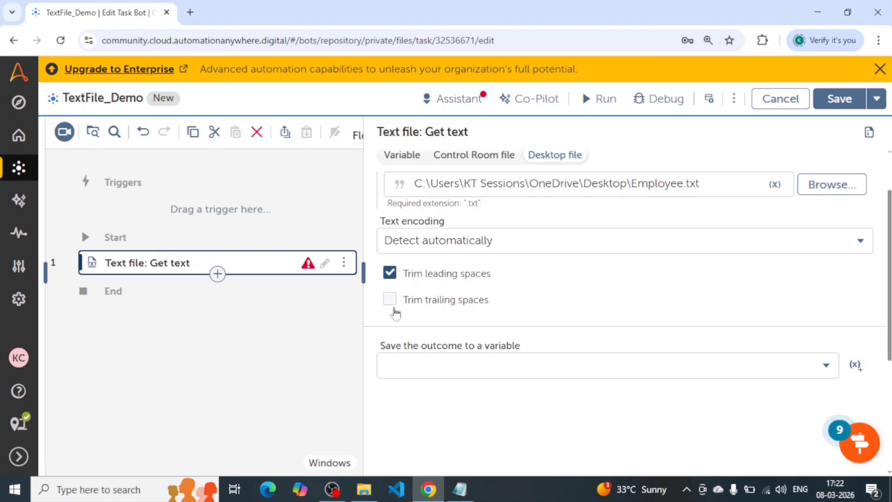
left_click(390, 299)
Save the Get text outcome to the SampleString variable and collapse the action details.
left_click(463, 371)
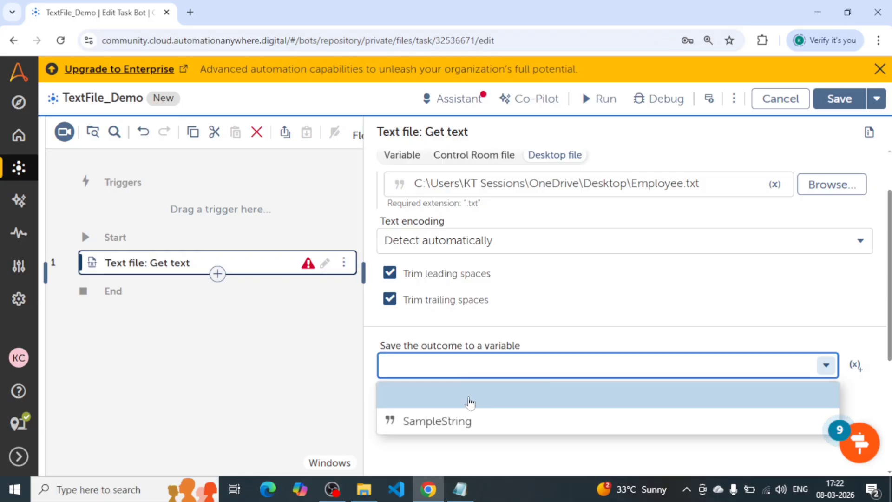
left_click(449, 420)
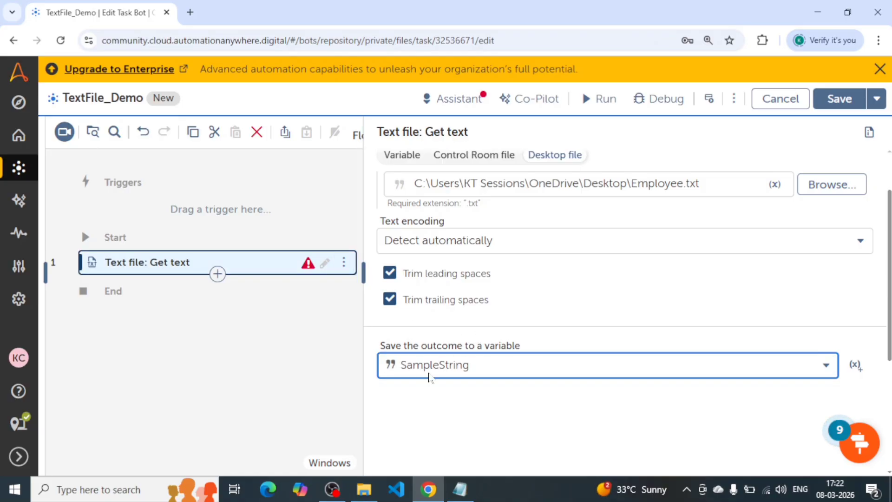
left_click(365, 272)
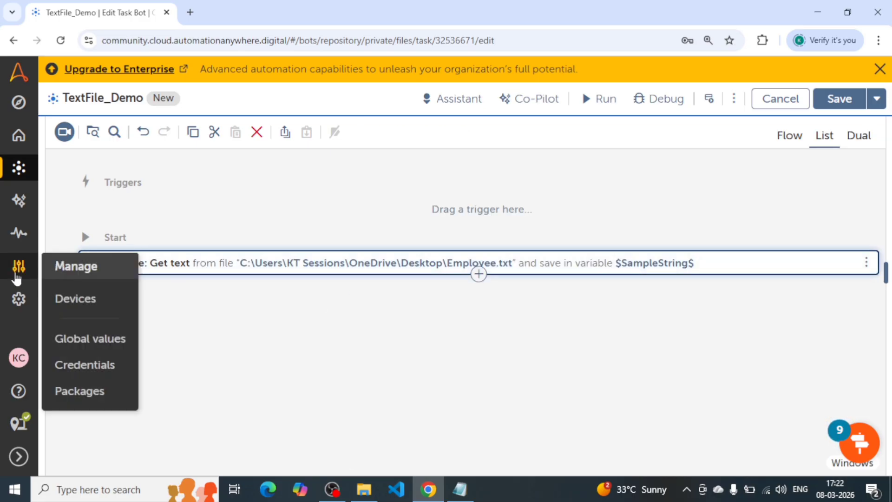
Add a Message box action after Get text and set its message to display to $SampleString$.
left_click(479, 274)
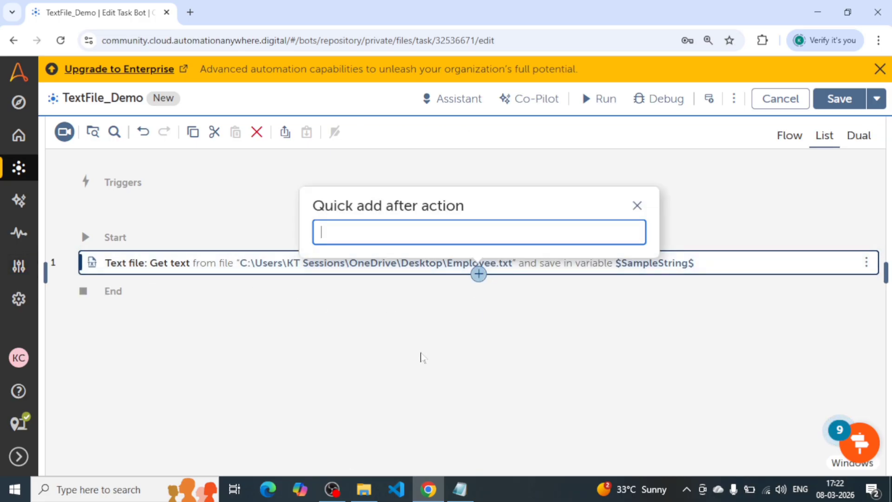
type("message")
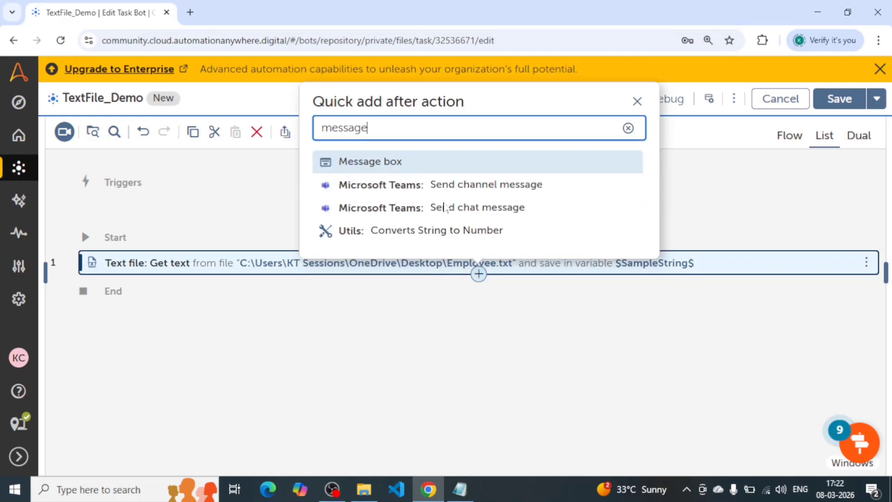
left_click(404, 163)
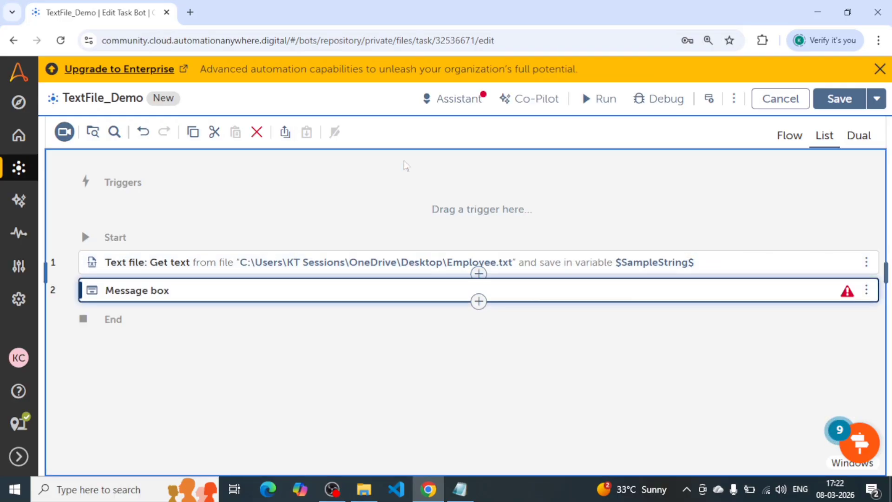
left_click(217, 293)
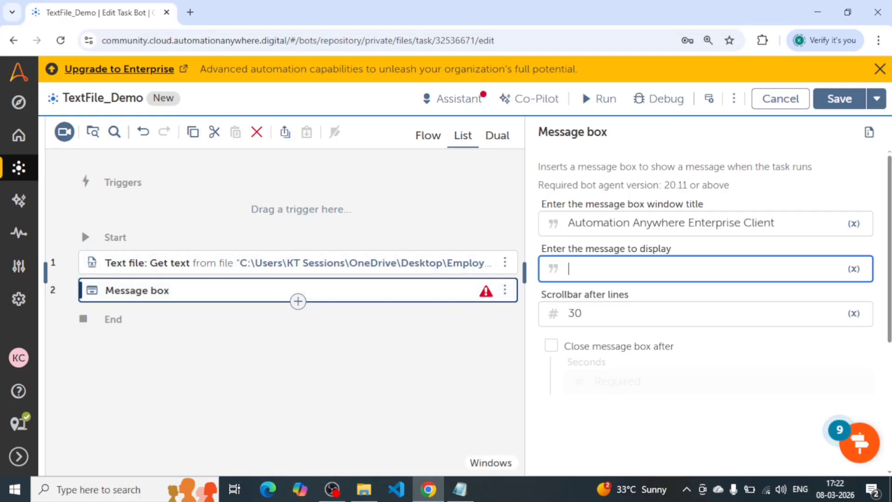
type("$sample$")
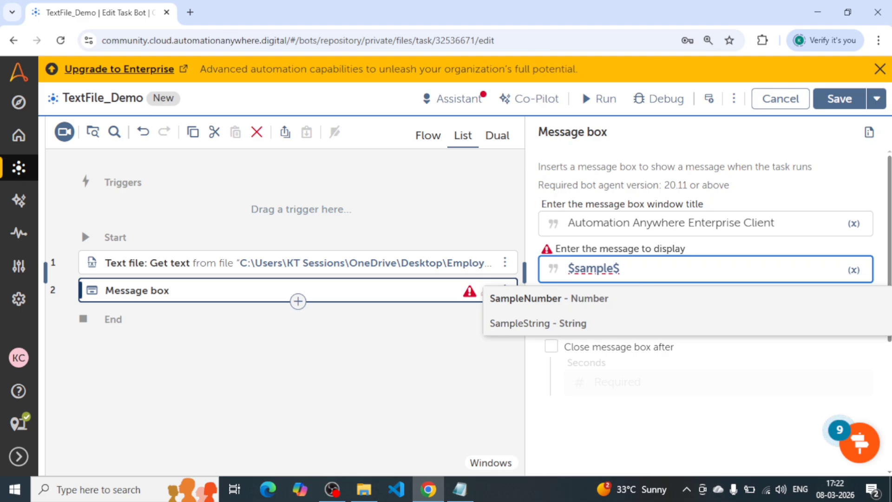
key("Down")
key("Return")
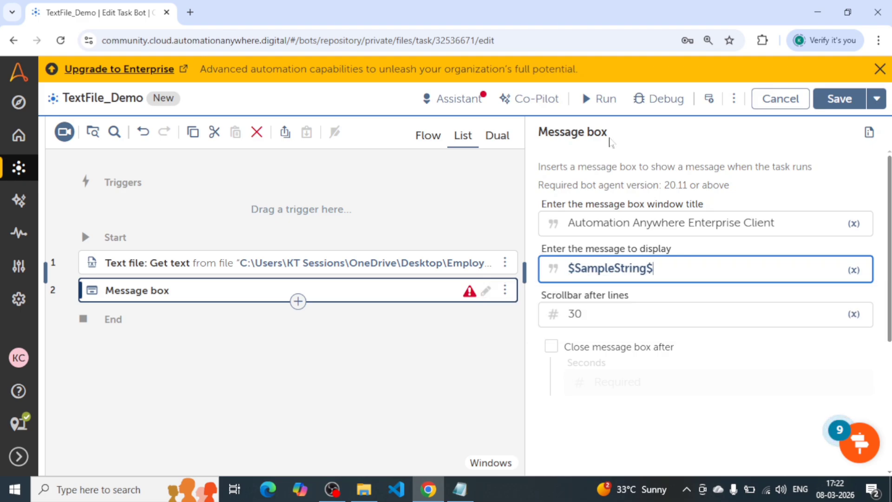
Run the bot and compare its message box text with the Employee file's content in Notepad.
left_click(603, 98)
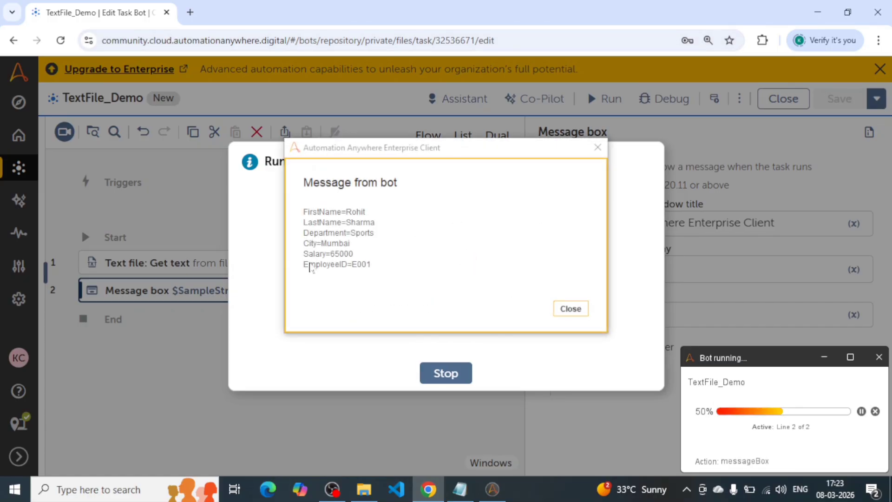
left_click_drag(302, 211, 372, 269)
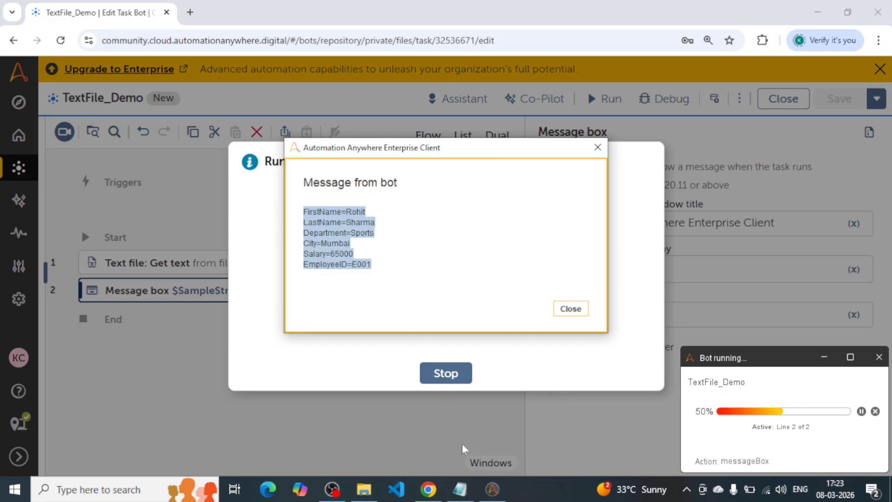
left_click(459, 488)
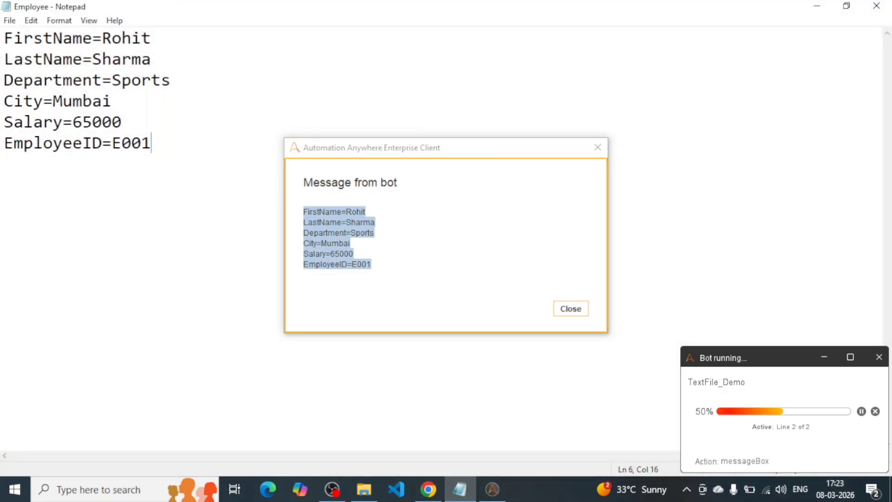
key("ctrl+a")
left_click(152, 143)
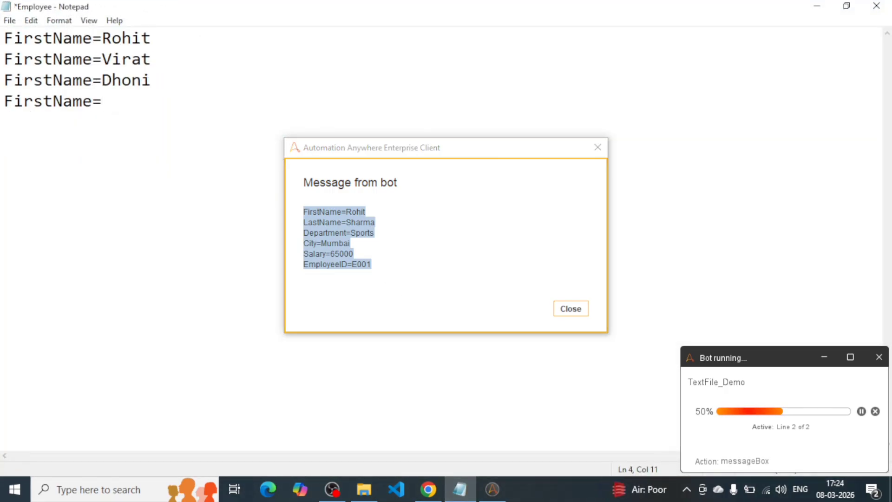
Replace the Employee file's content with four FirstName= lines, each holding a different first name, and save the file.
type("Bum")
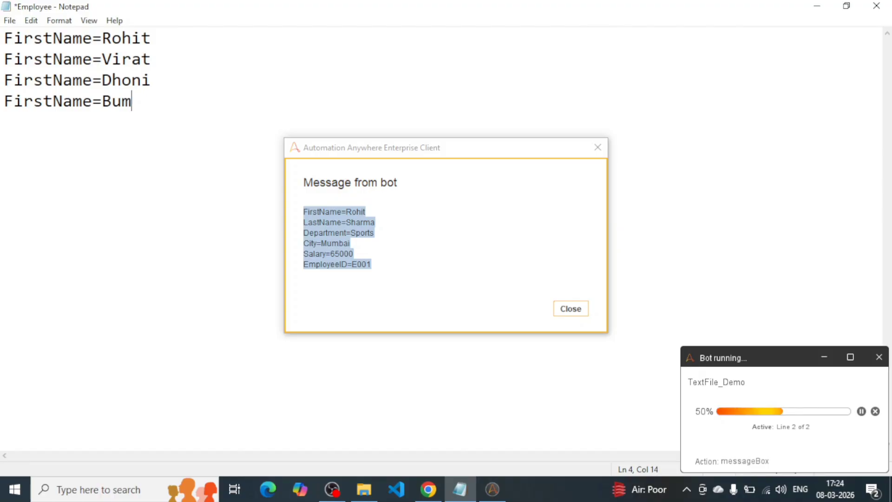
type("rah")
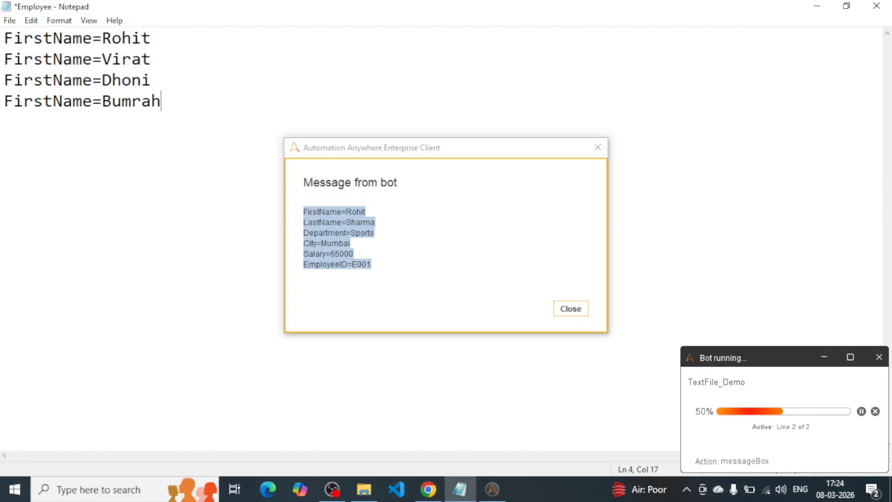
key("ctrl+s")
Add a semicolon at the end of each of the four FirstName lines and save the Employee file.
key("ctrl+a")
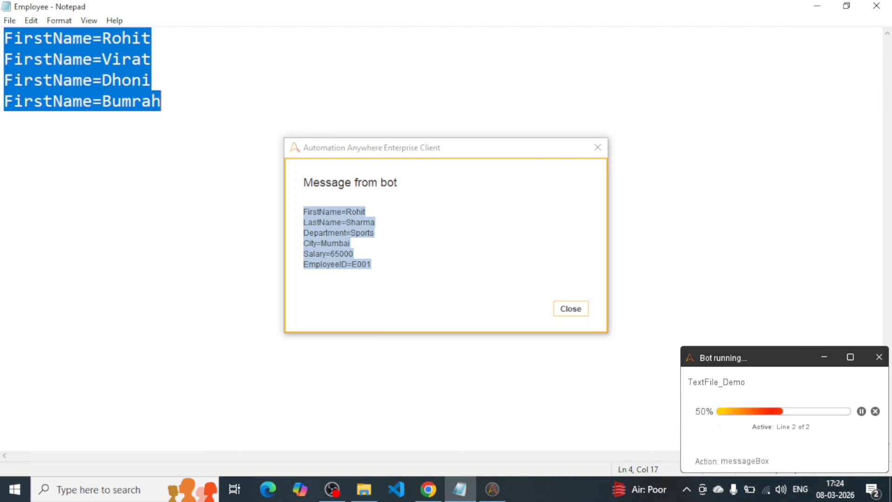
key("Up")
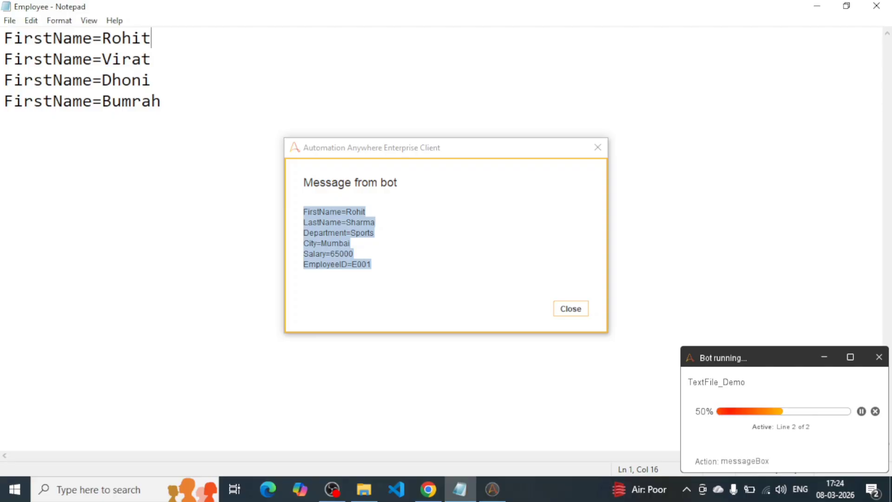
type(";")
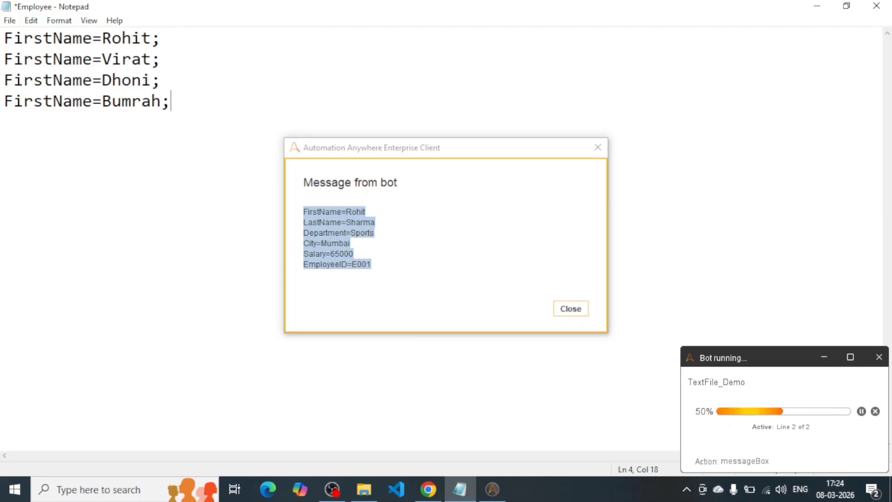
key("ctrl+s")
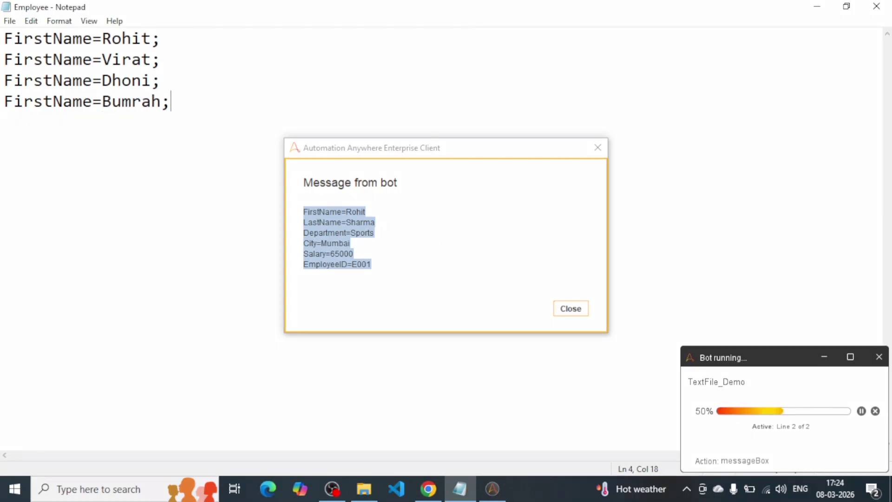
Close the bot's message box and return to the TextFile_Demo bot editor.
left_click(571, 308)
left_click(439, 496)
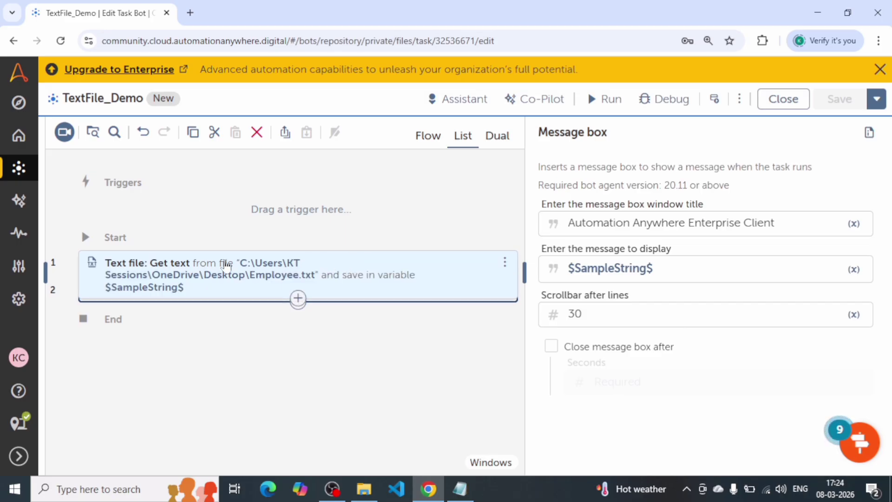
left_click(598, 109)
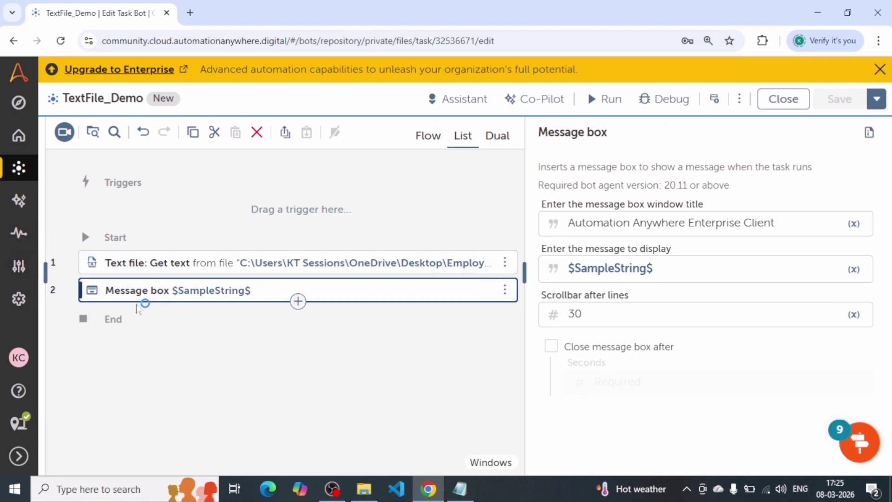
Search the actions for Split and add a String: Split action below the Message box.
left_click(45, 274)
left_click(45, 274)
left_click(46, 274)
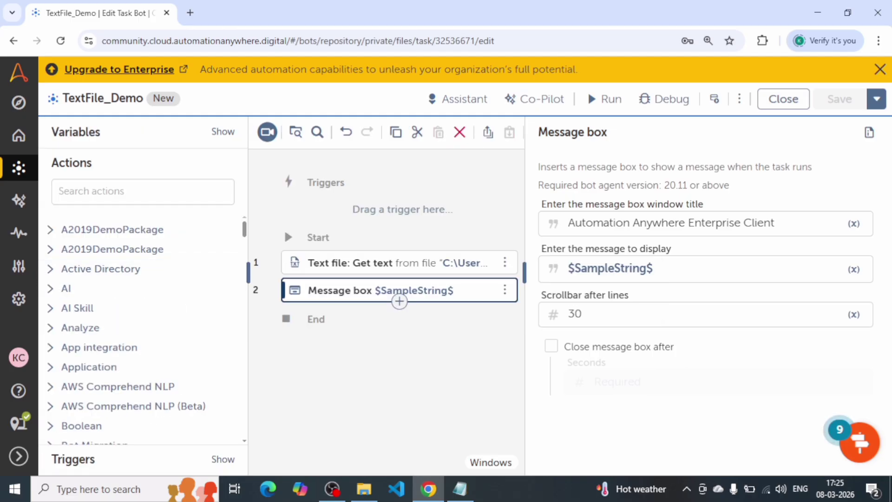
type("spli")
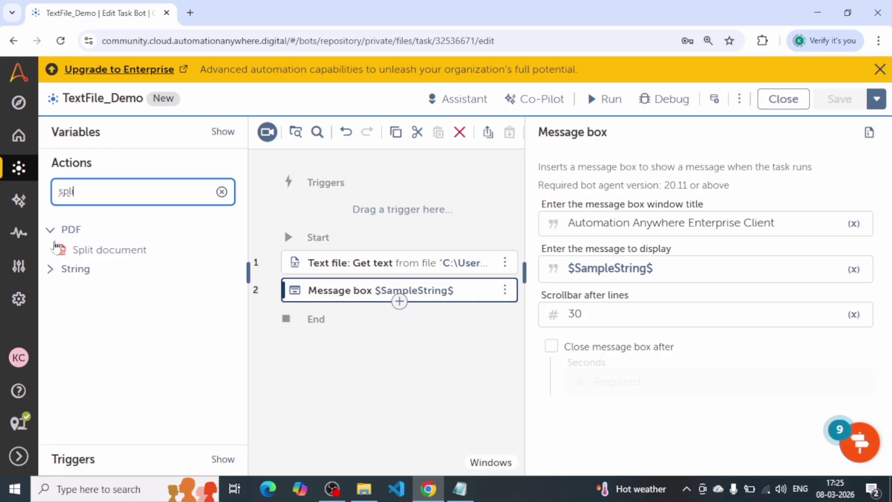
left_click(51, 270)
left_click_drag(113, 289, 331, 311)
left_click(249, 278)
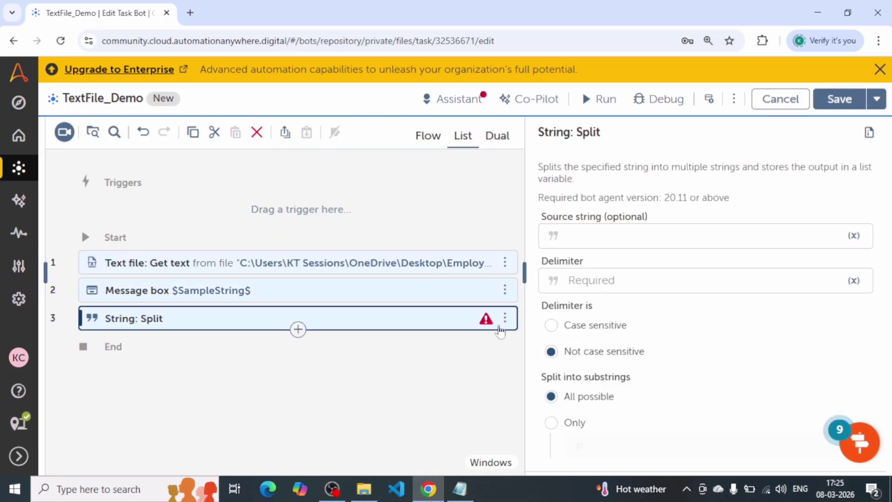
Set the Split action's source string to $SampleString$ and its delimiter to a semicolon.
left_click(627, 235)
type("$Sa")
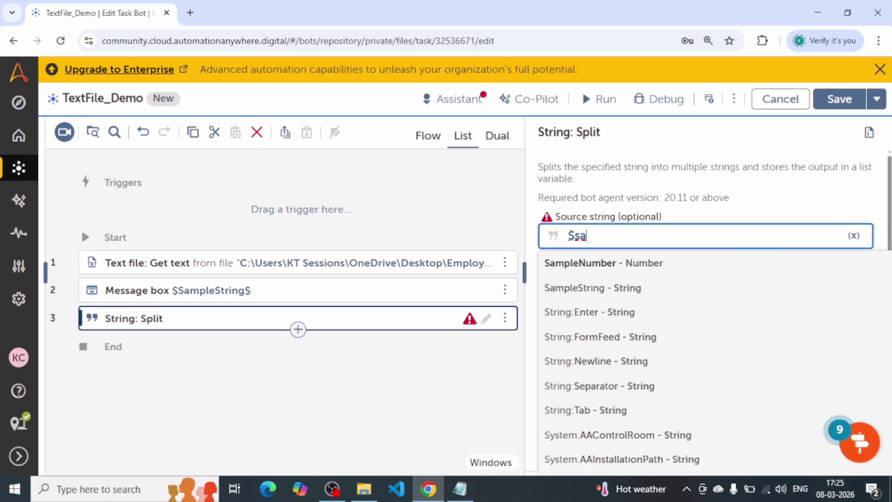
type("mple")
key("Down")
key("Return")
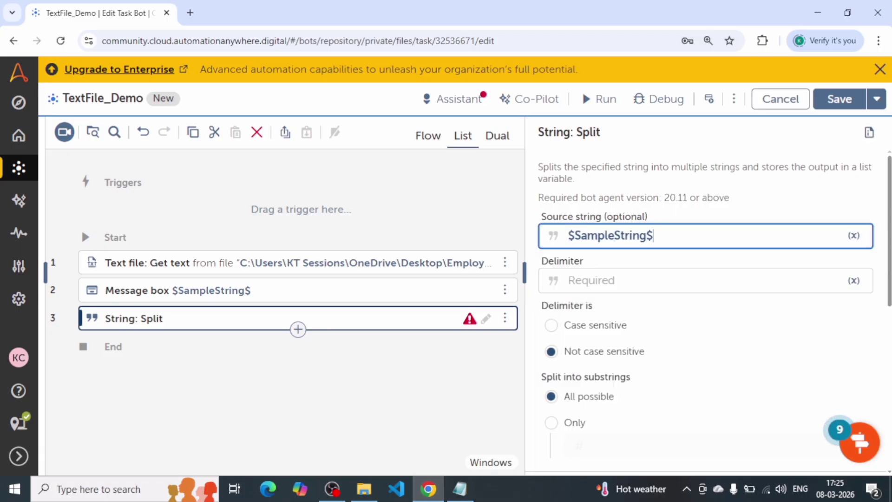
key("Tab")
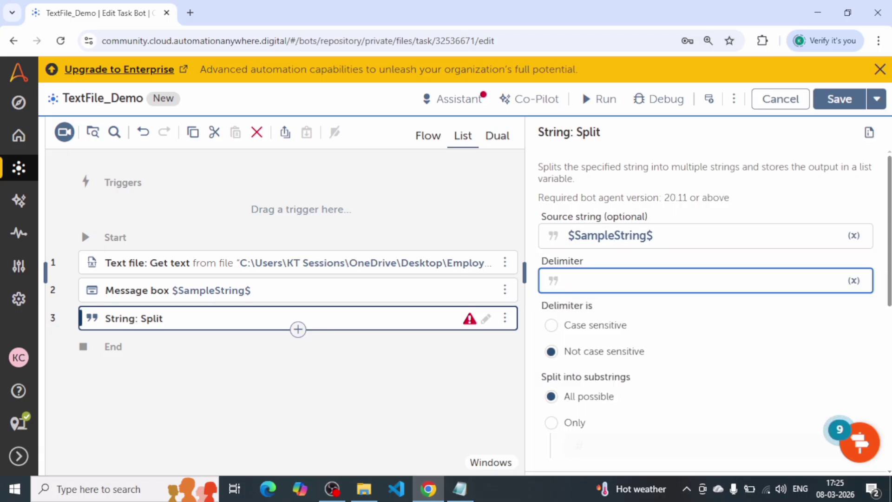
type(";")
Assign the Split output to a new list variable named ListofFirstNames and save the bot.
scroll(641, 304, "down", 1)
scroll(642, 304, "down", 1)
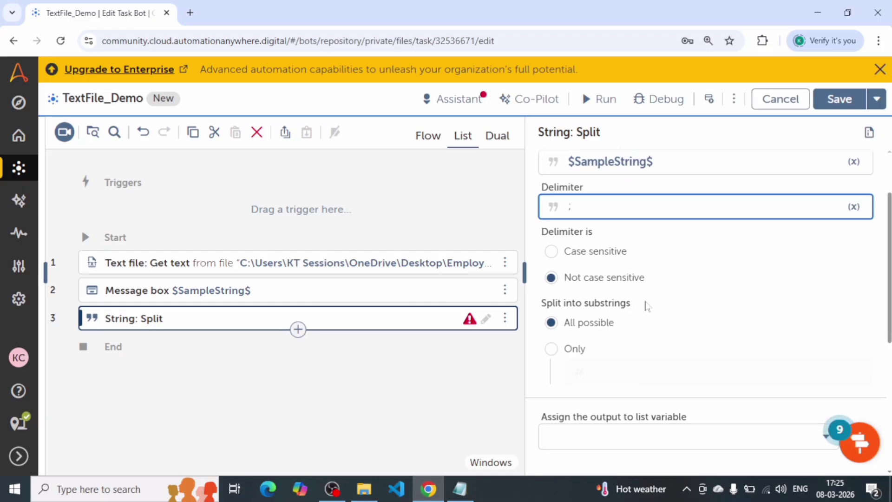
left_click(600, 378)
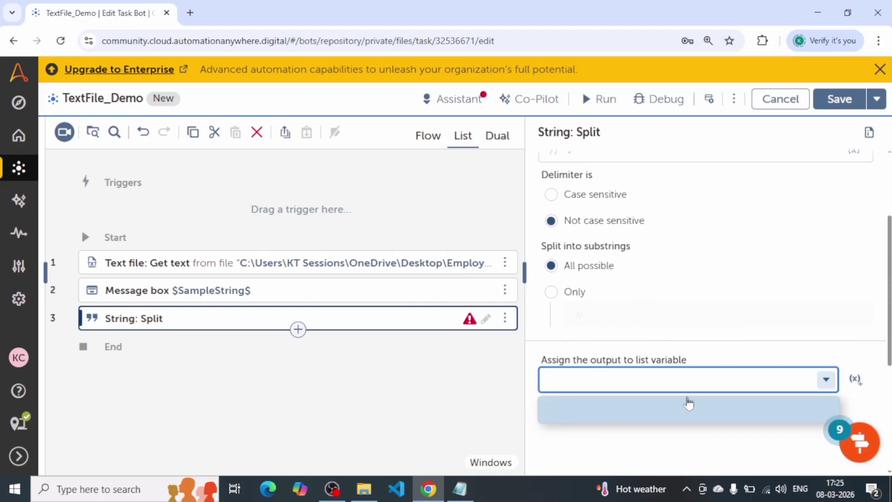
left_click(856, 380)
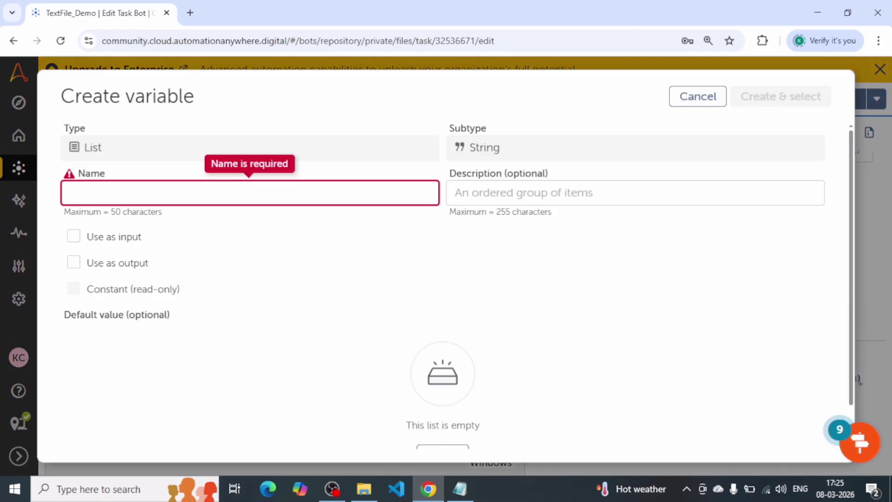
type("List")
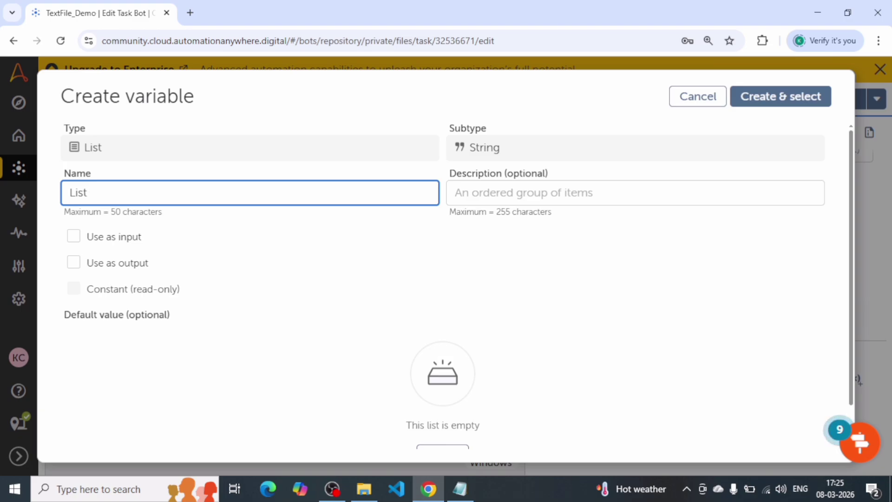
type("ofFirstNames")
left_click(787, 103)
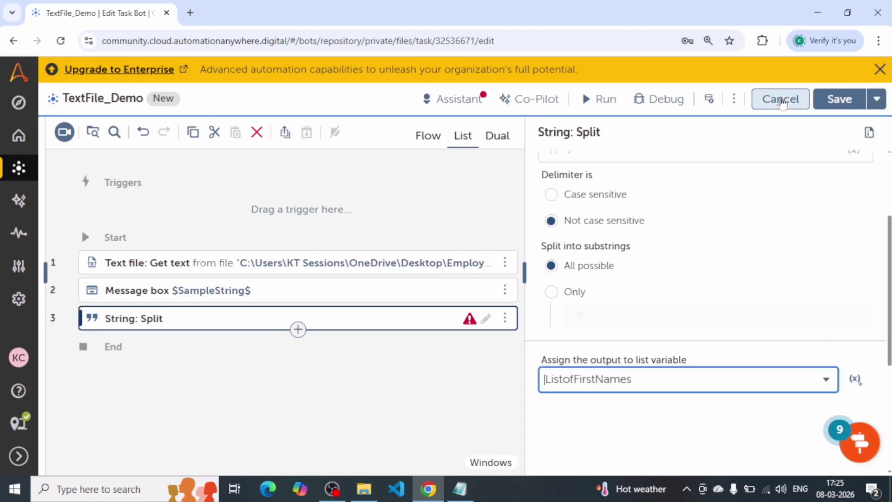
left_click(854, 106)
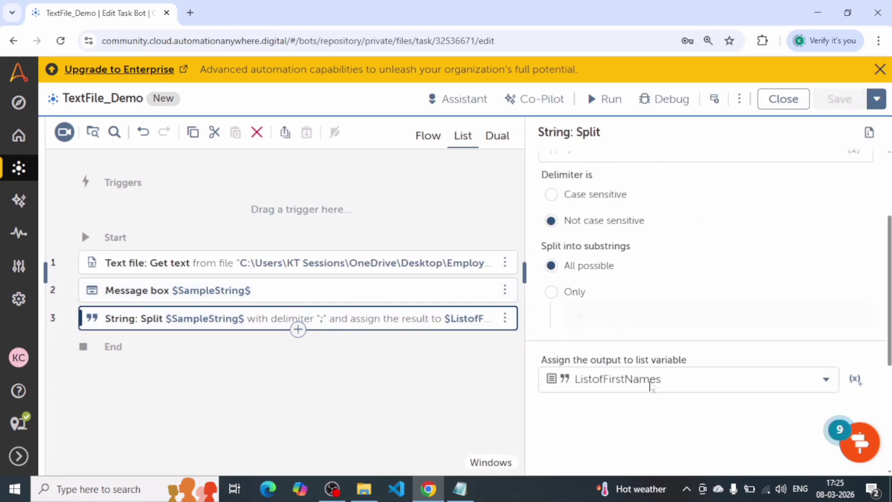
Move the Message box action below String: Split, set its message to $ListofFirstNames[1]$ and save the bot.
left_click_drag(312, 295, 348, 319)
left_click(528, 320)
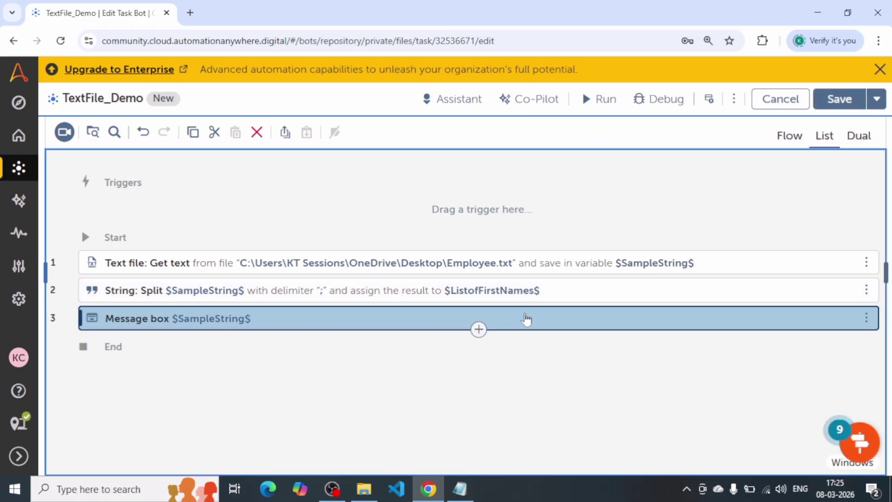
left_click(668, 266)
key("ctrl+a")
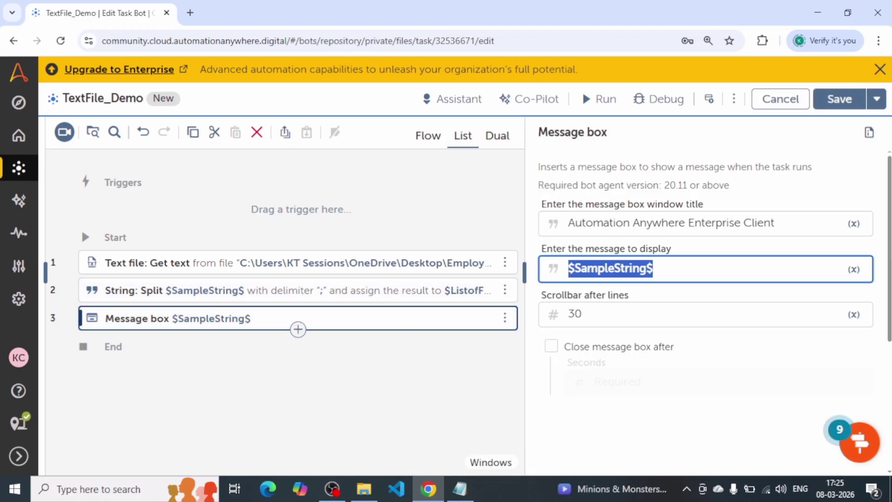
type("$list")
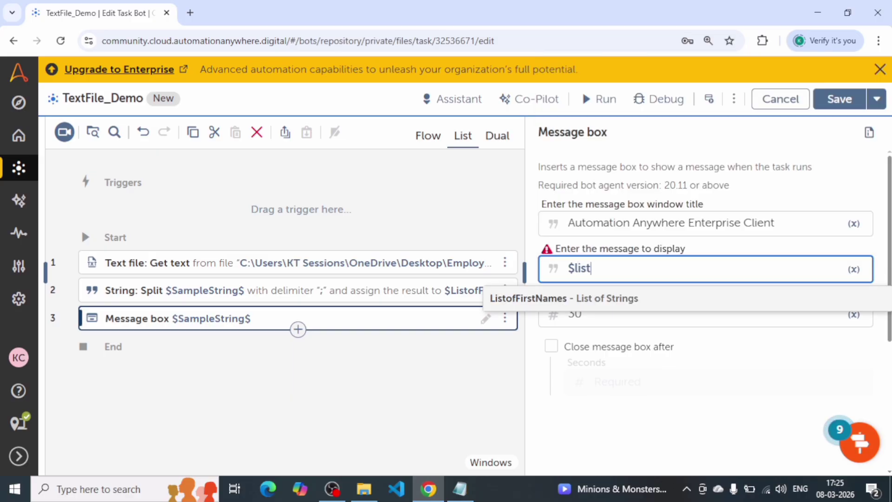
key("Return")
type("[]")
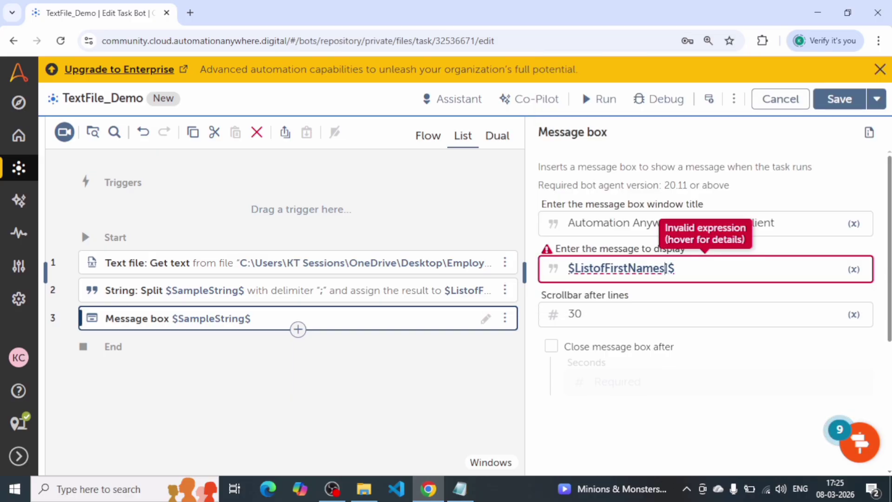
key("Left")
type("1")
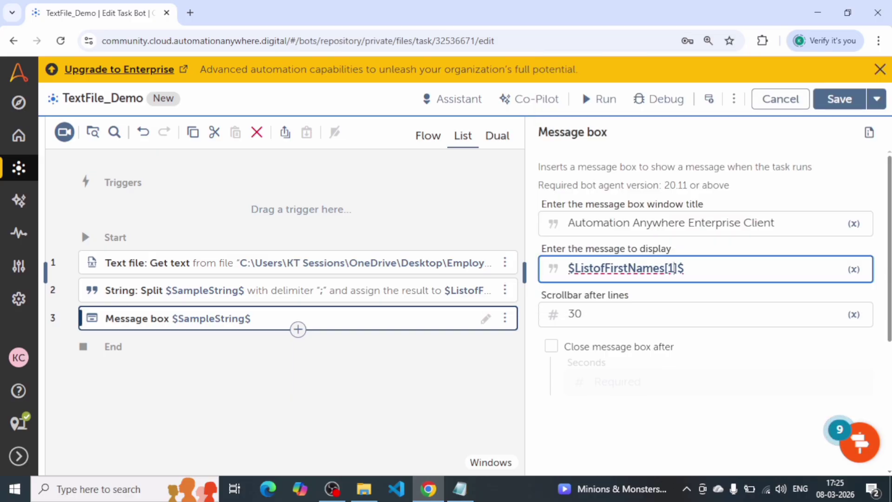
key("ctrl+s")
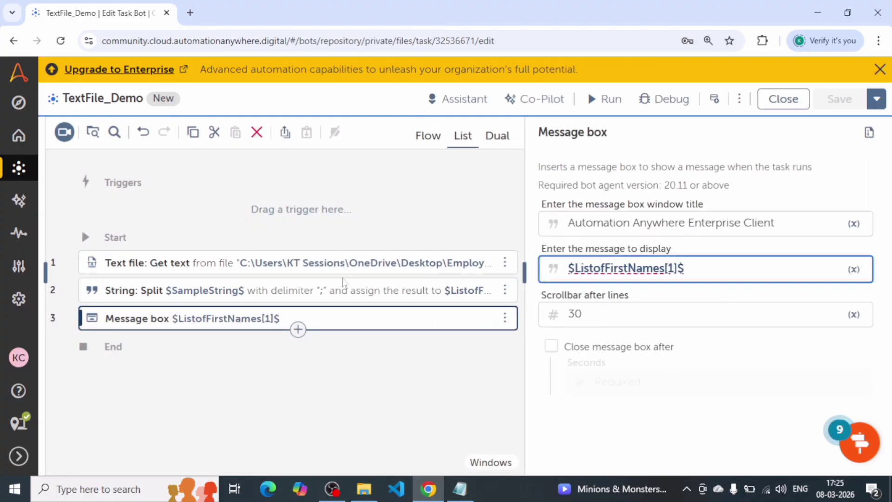
Review the Message box's list index against the first two lines of the Employee file.
left_click(353, 267)
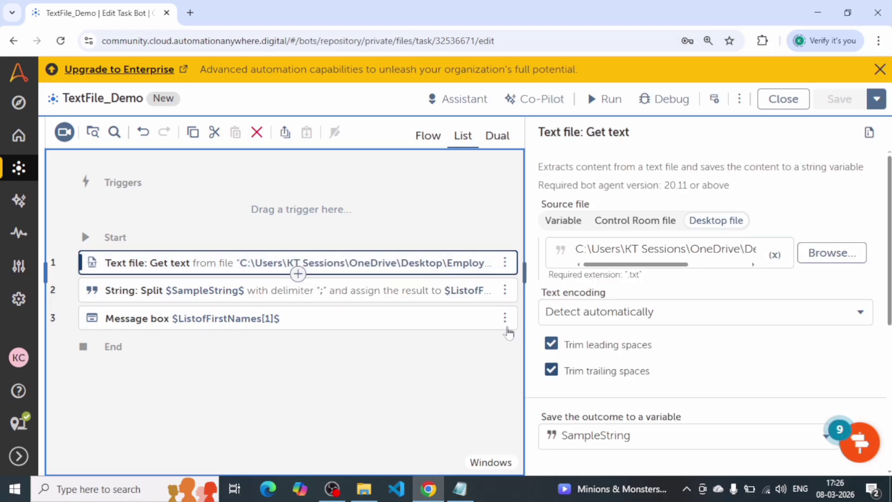
left_click(314, 311)
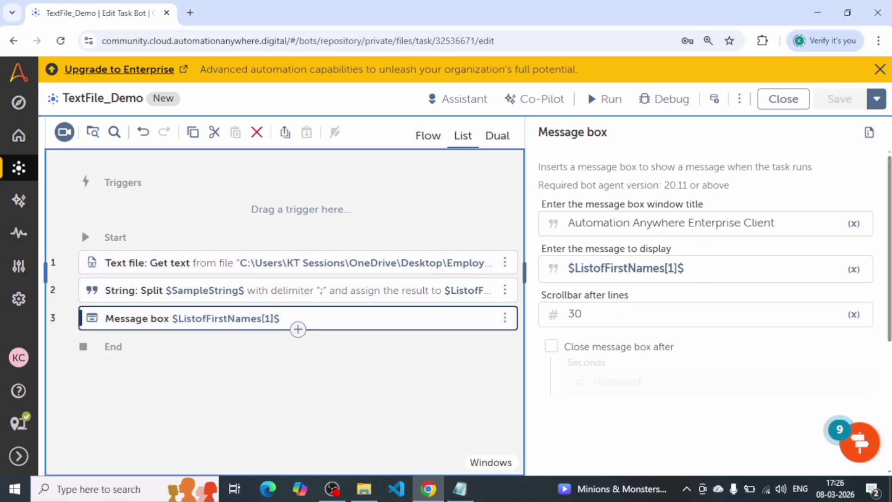
left_click_drag(692, 269, 505, 263)
left_click(460, 489)
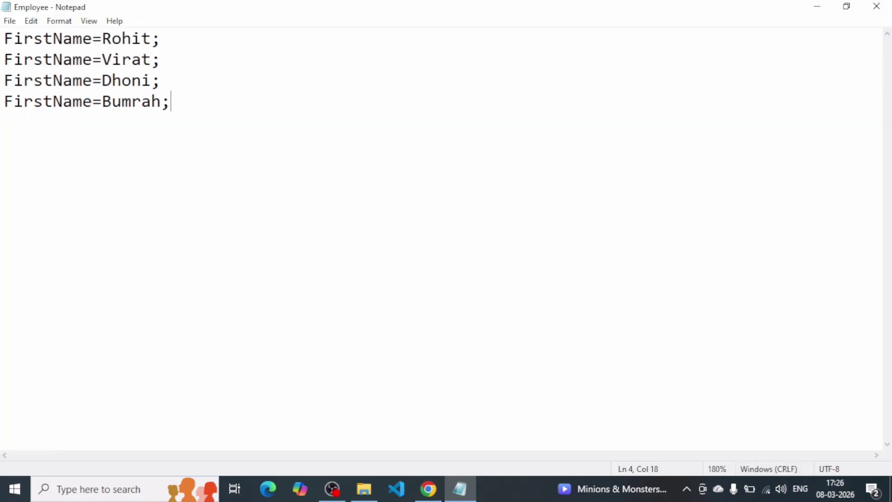
left_click_drag(163, 60, 4, 60)
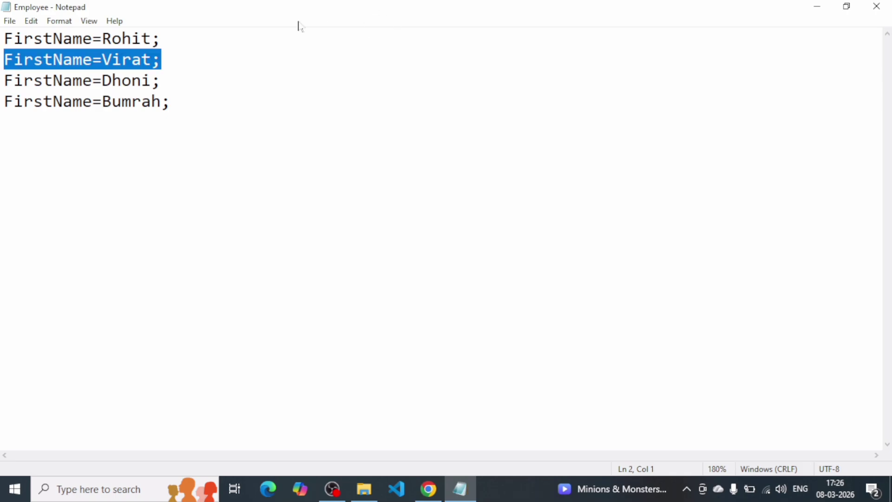
left_click(122, 38)
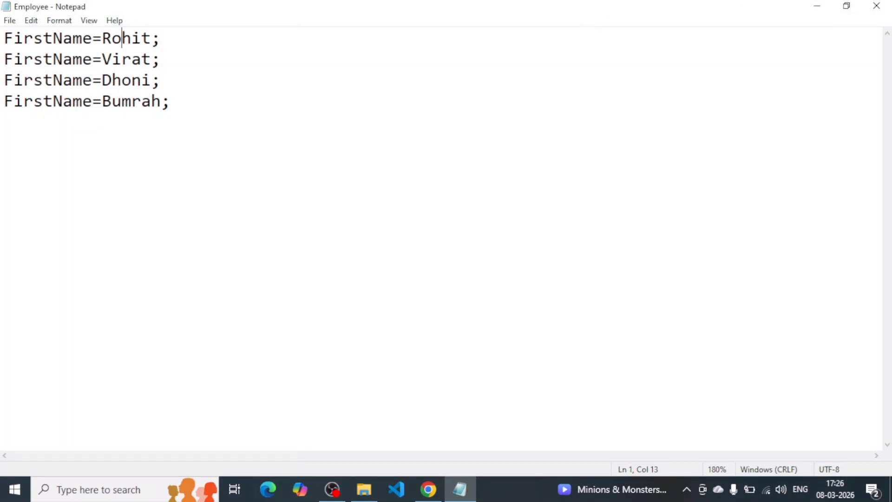
double_click(122, 38)
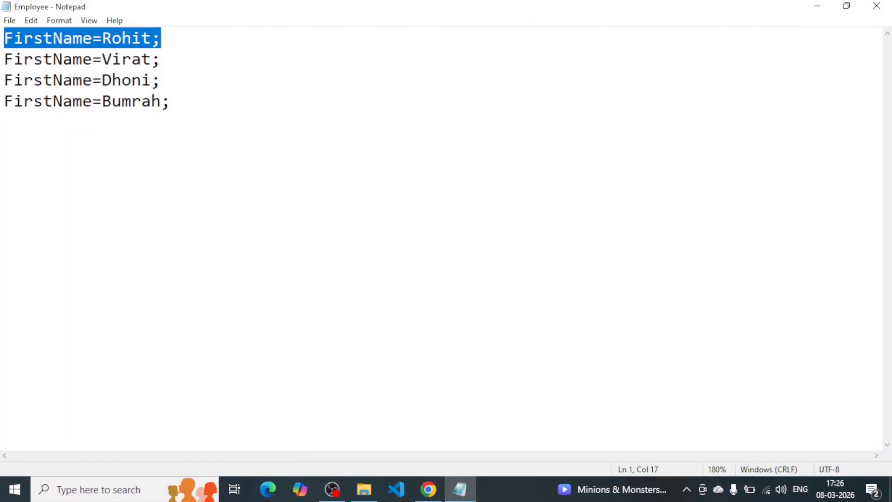
left_click(818, 6)
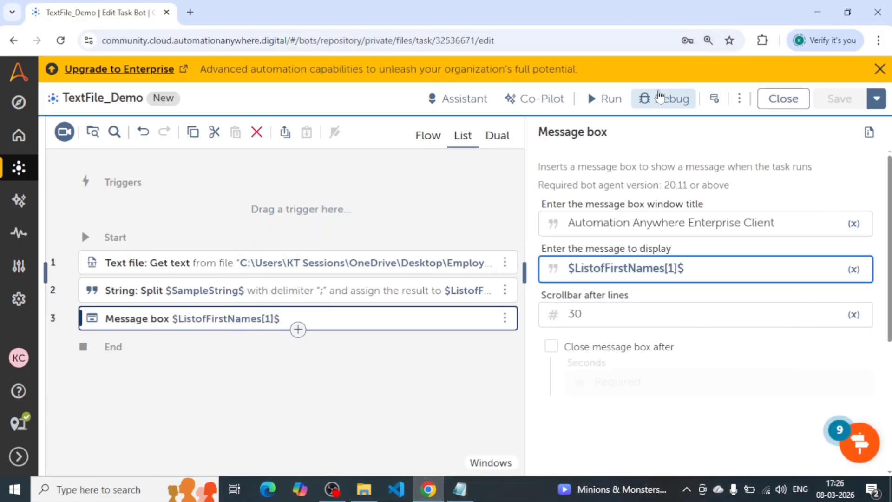
Run the bot, compare its message with the Employee file's second line, and close the message box.
left_click(614, 96)
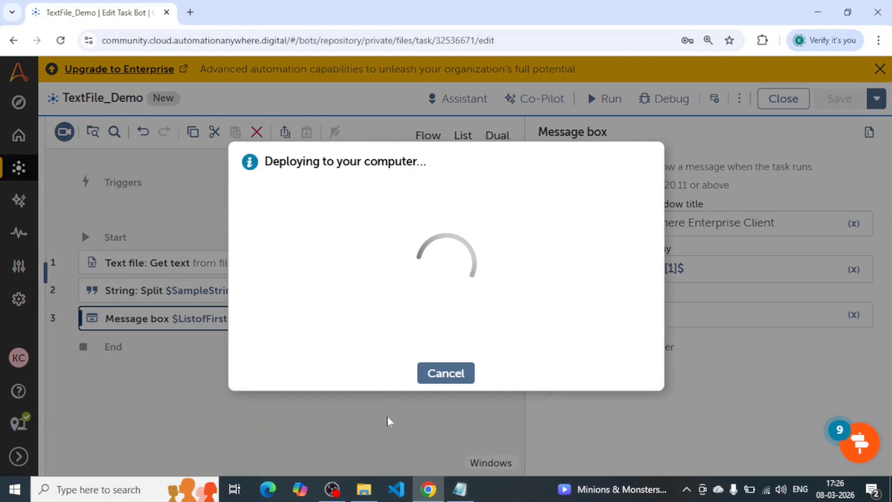
left_click(453, 491)
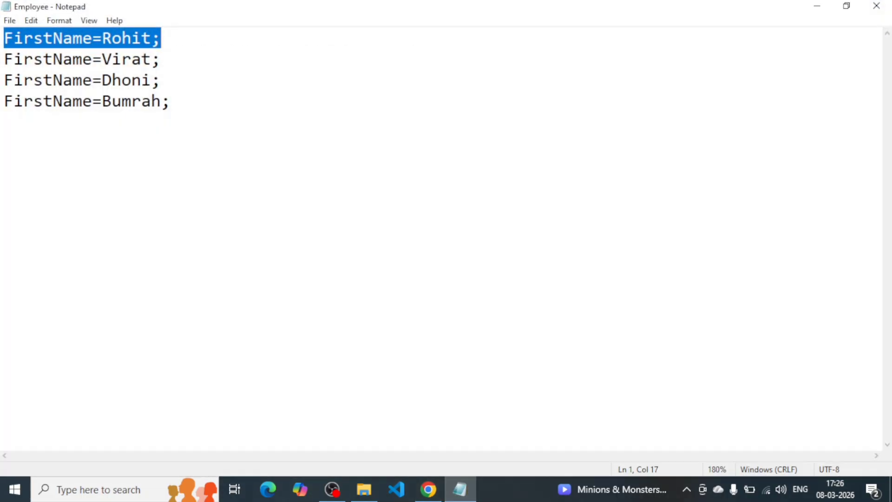
left_click_drag(13, 59, 161, 60)
left_click(161, 60)
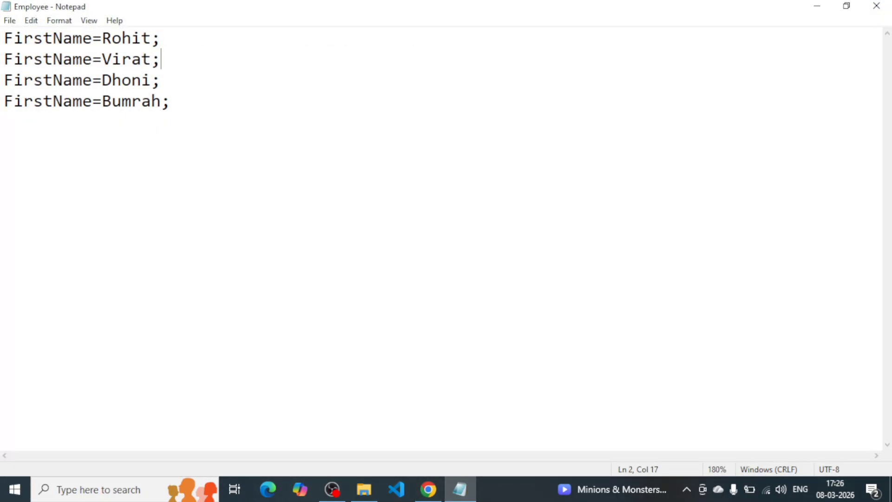
left_click_drag(161, 60, 5, 60)
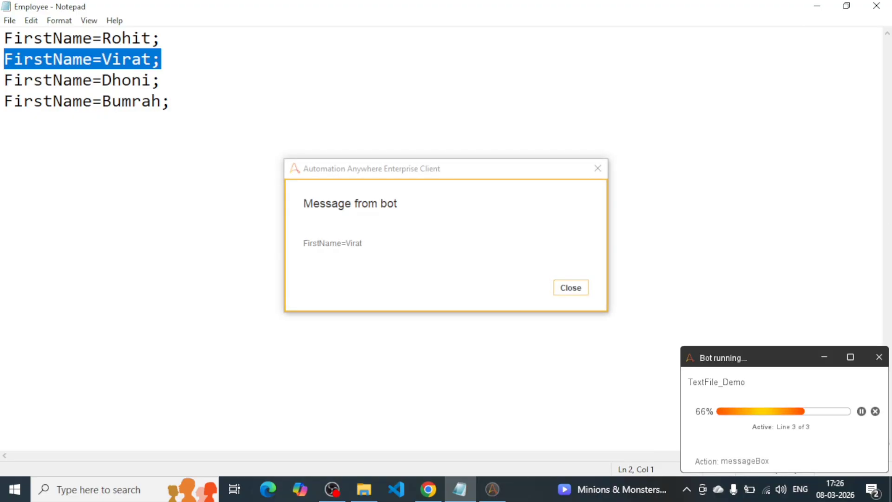
left_click(302, 247)
left_click_drag(363, 243, 288, 252)
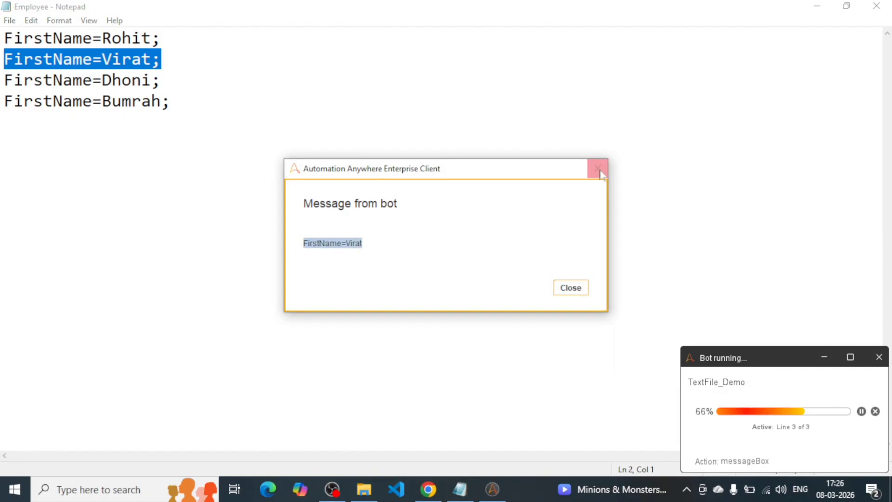
left_click(576, 291)
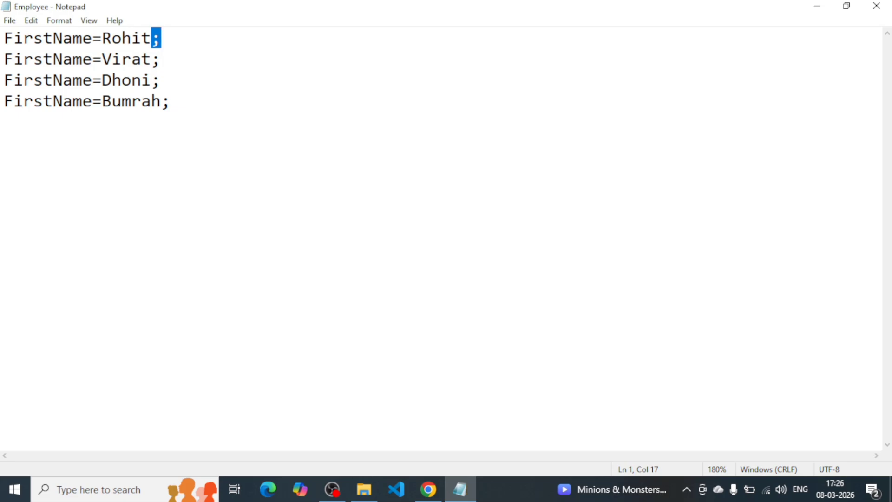
Try to undo the recent edits in the Employee file.
key("ctrl+z")
key("ctrl+z")
key("ctrl+z")
key("ctrl+z")
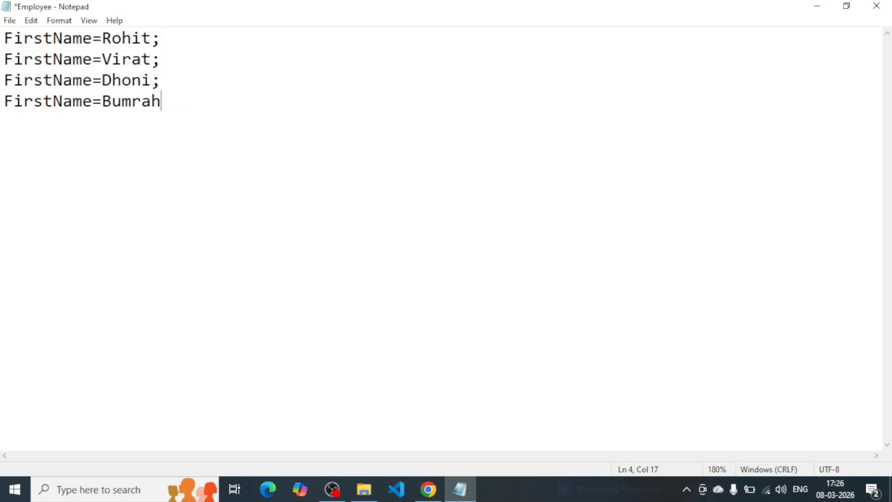
key("ctrl+z")
key("ctrl+z")
Add the Text file: Read variables action to the empty bot flow and collapse the actions palette.
key("ctrl+a")
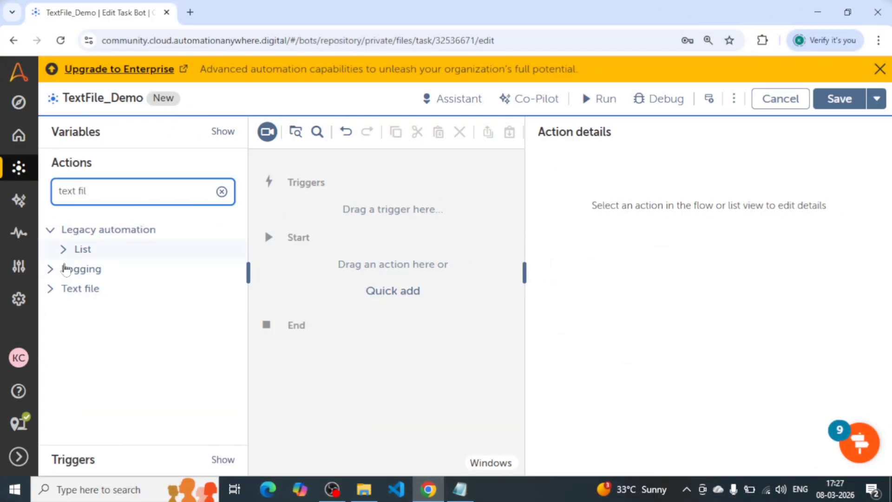
left_click(52, 289)
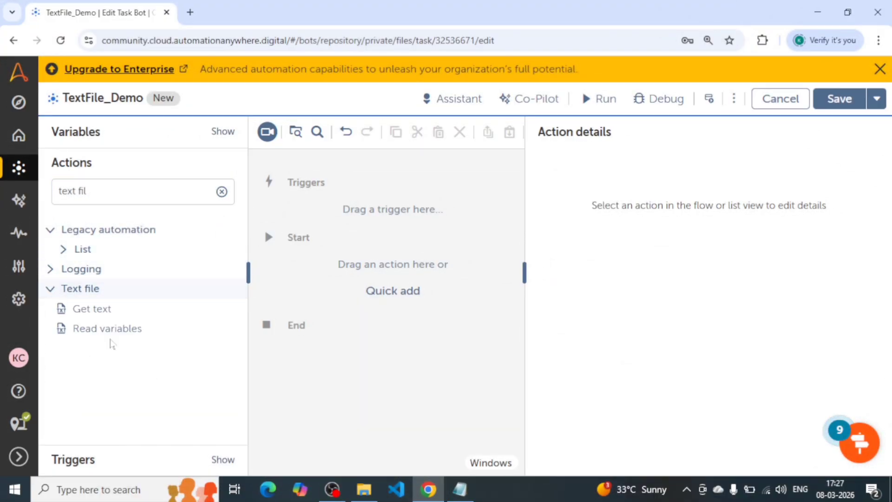
left_click_drag(90, 331, 367, 272)
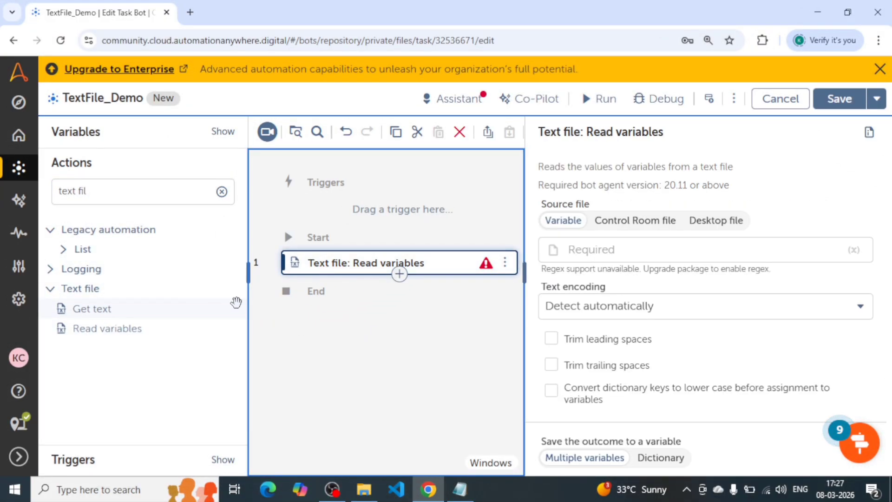
left_click(248, 271)
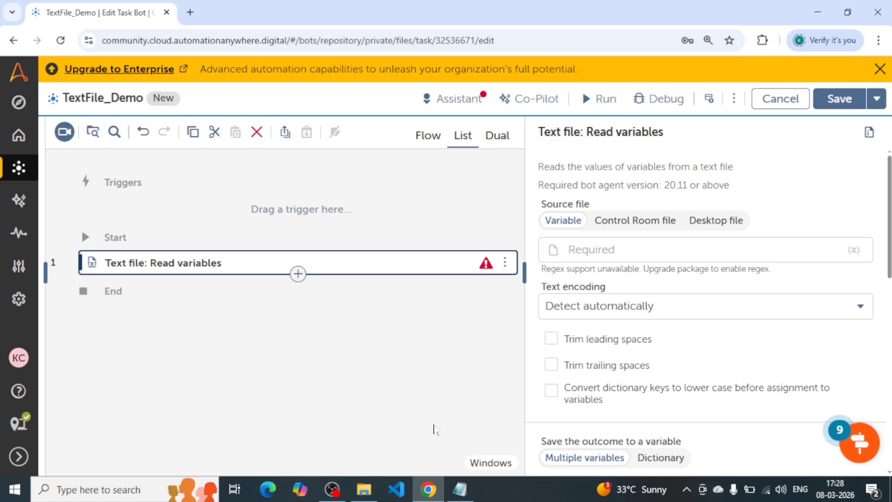
Examine the Employee file's FirstName line, distinguishing its key, equals sign and value.
left_click(460, 489)
left_click(256, 129)
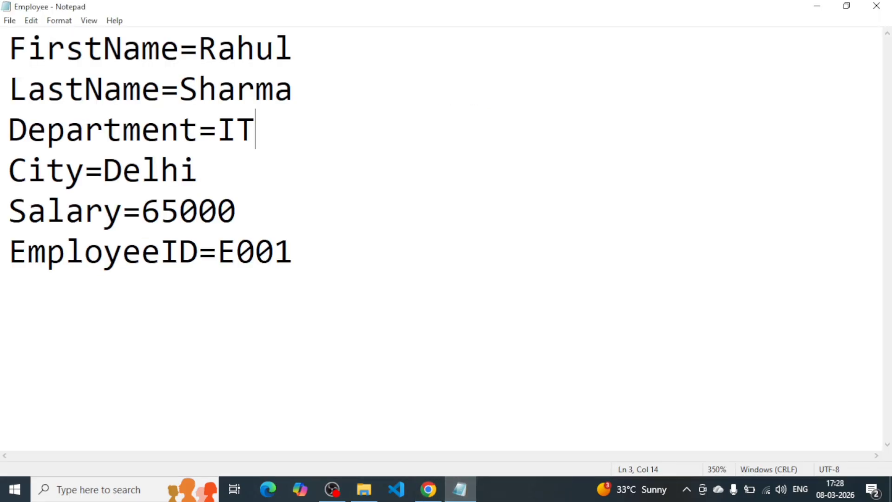
left_click_drag(10, 46, 293, 253)
left_click_drag(10, 48, 293, 49)
left_click(180, 49)
left_click_drag(180, 49, 8, 49)
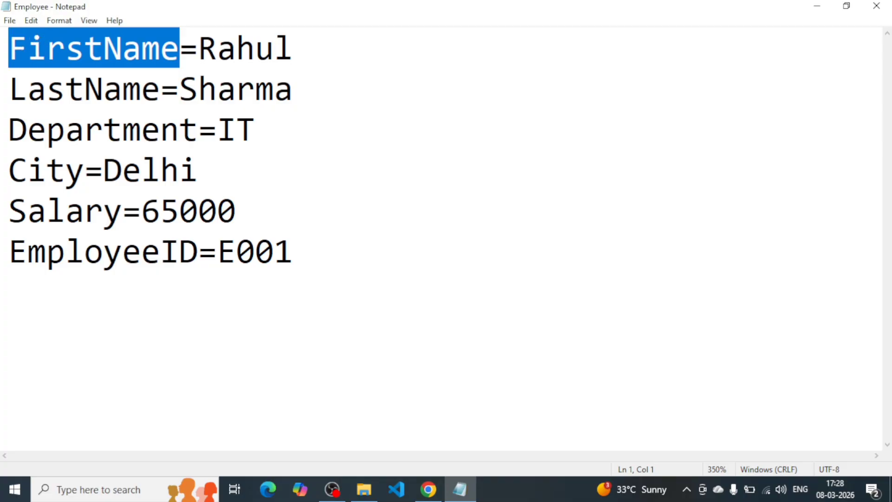
left_click_drag(199, 49, 293, 49)
left_click(293, 49)
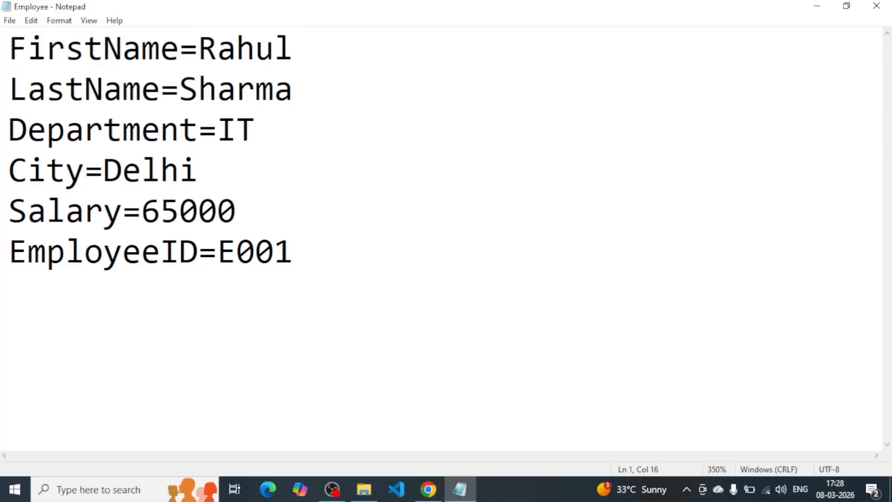
left_click(217, 49)
key("Left")
key("shift+Left")
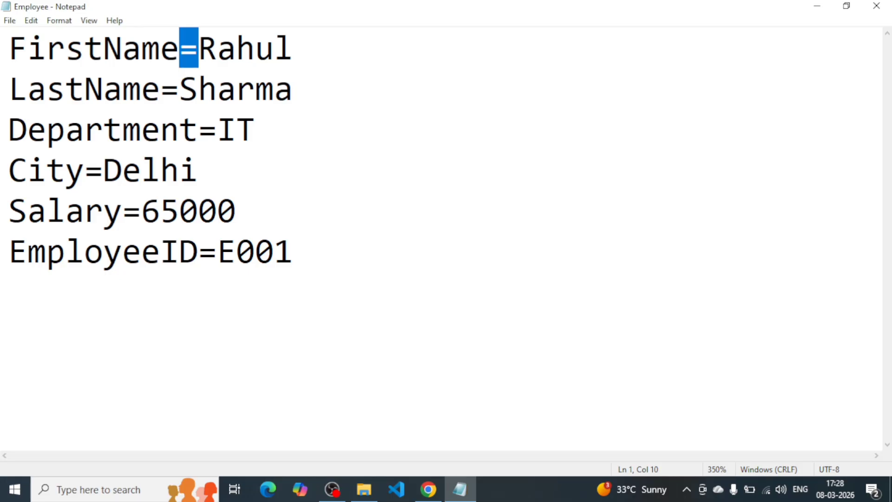
key("Left")
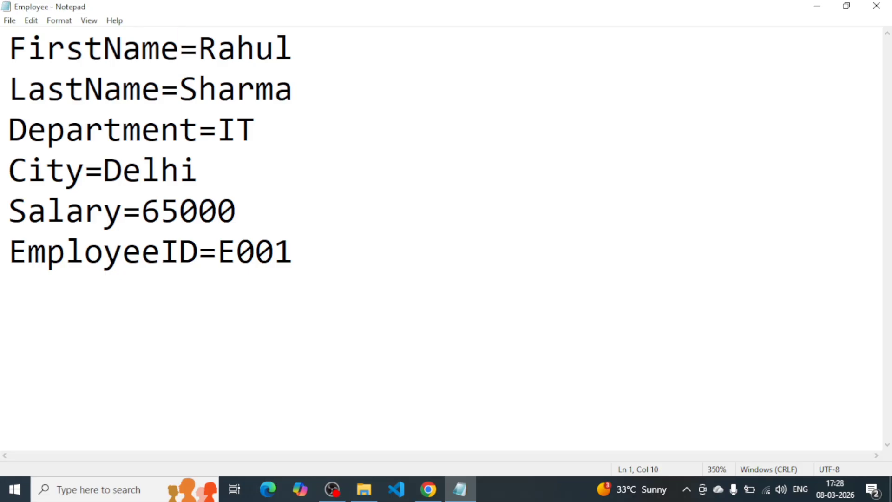
key("Right")
key("shift+End")
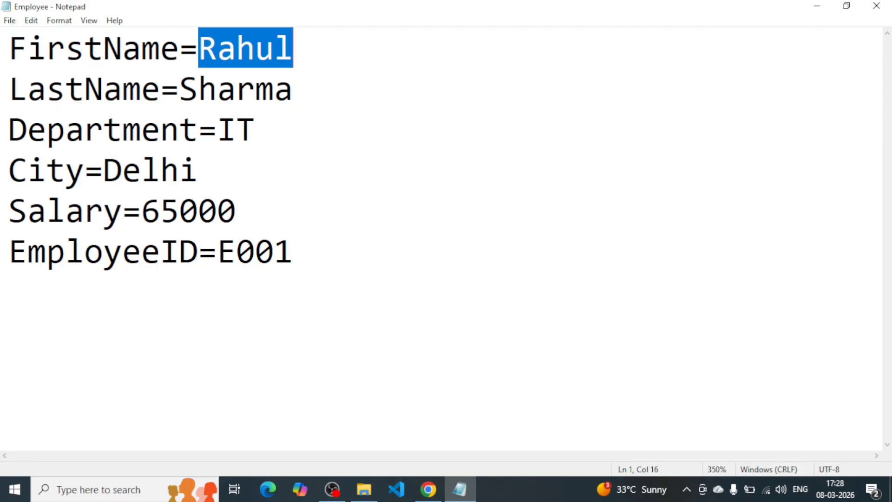
Examine how the keys pair with their values in the Employee file's FirstName, LastName and Department lines.
key("Down")
key("Down")
key("Down")
key("Up")
key("Up")
key("Up")
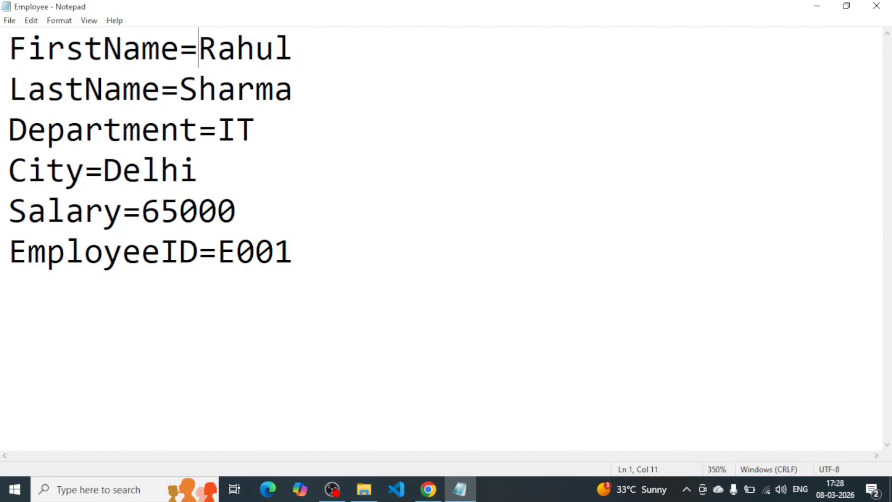
key("shift+Right")
key("shift+Right")
key("shift+Right")
key("shift+Right")
key("shift+Right")
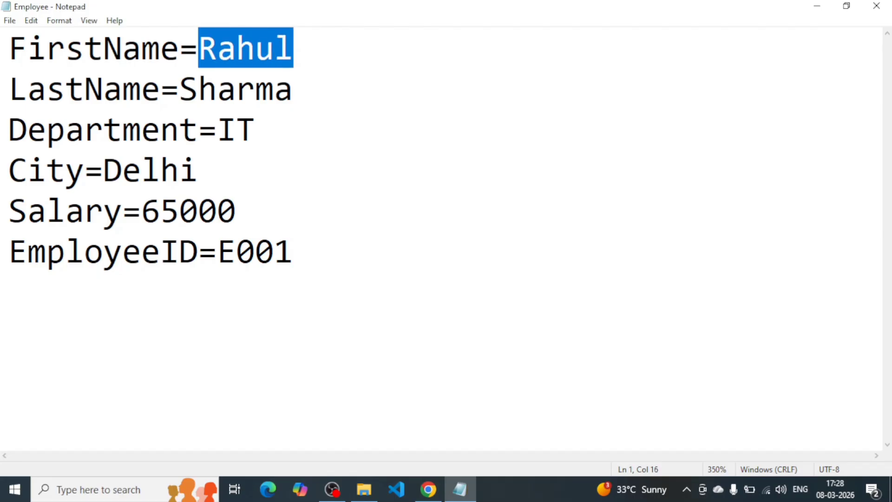
left_click_drag(180, 51, 46, 88)
left_click(255, 129)
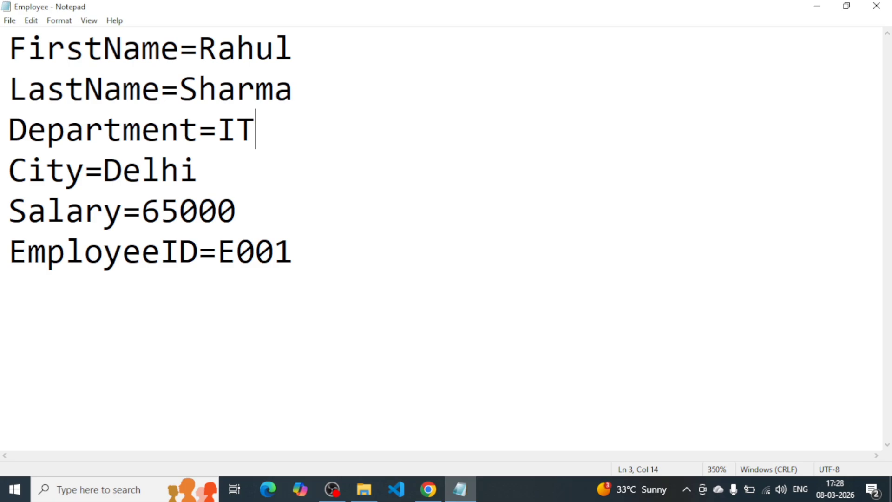
key("Left")
key("Left")
key("shift+Right")
key("shift+Right")
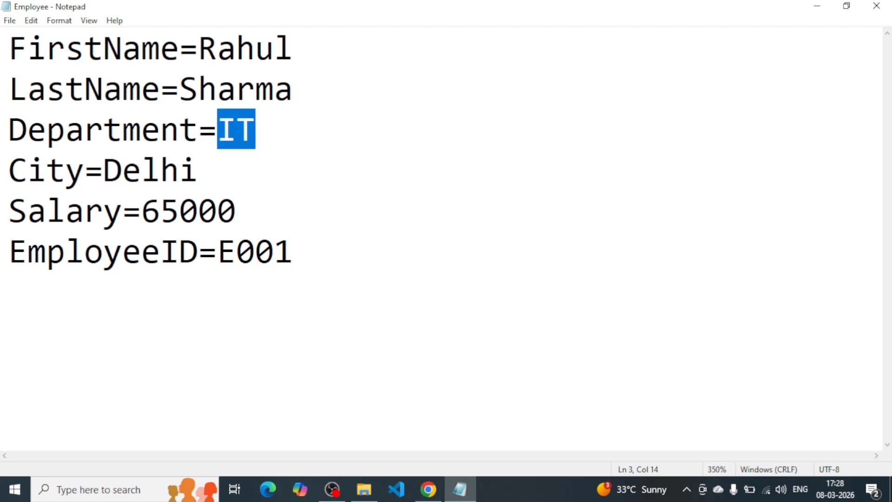
Set the Read variables source to a desktop file, using the Employee.txt path on the OneDrive desktop without its surrounding quotes.
key("alt+Tab")
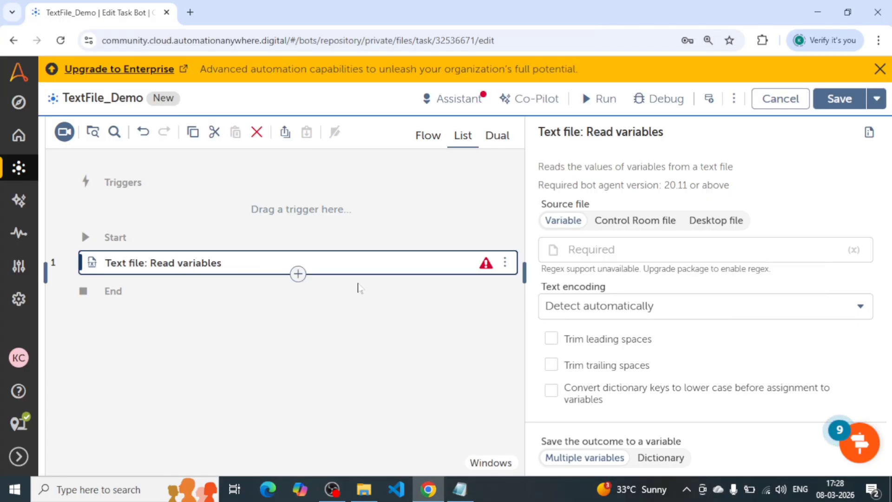
left_click(649, 250)
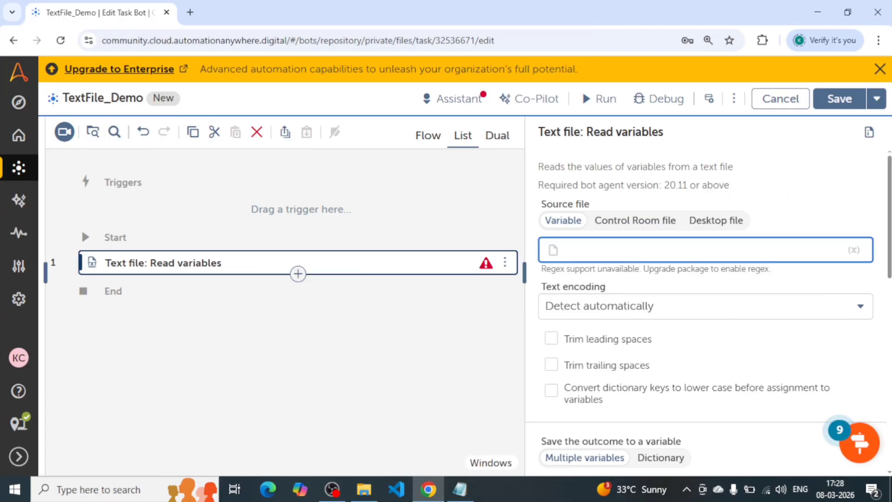
key("super")
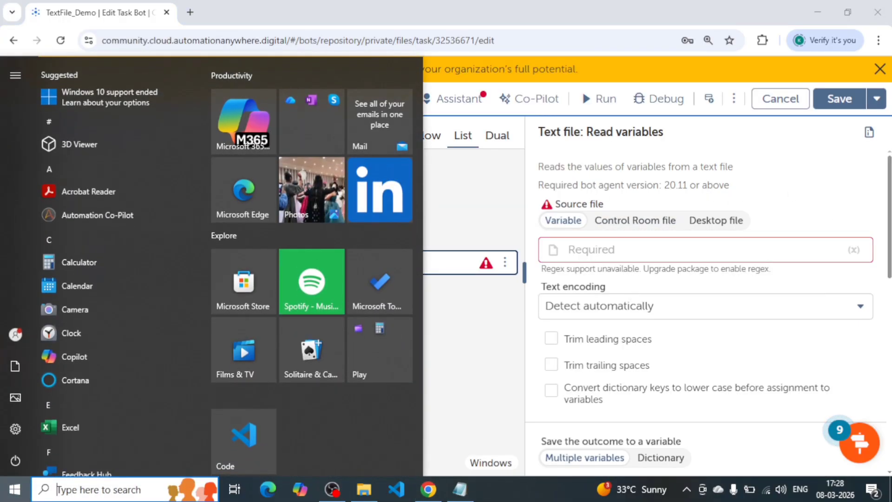
key("Escape")
left_click(716, 221)
left_click(670, 251)
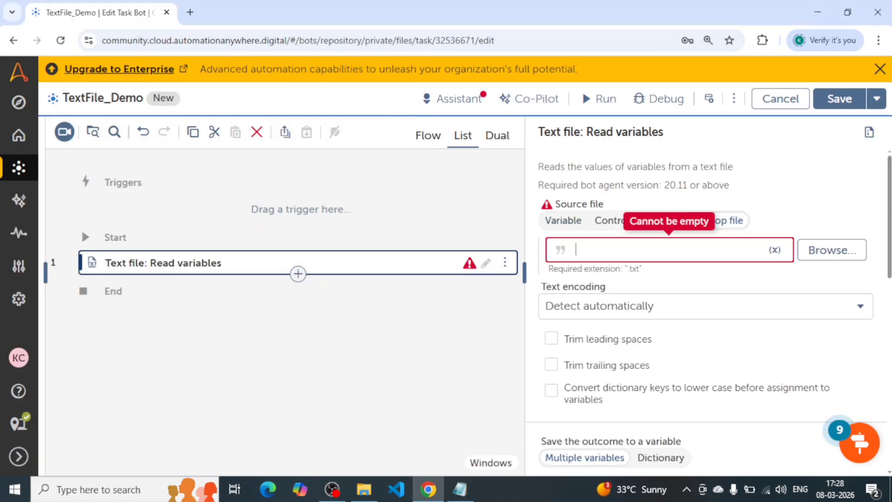
key("super+v")
left_click(681, 288)
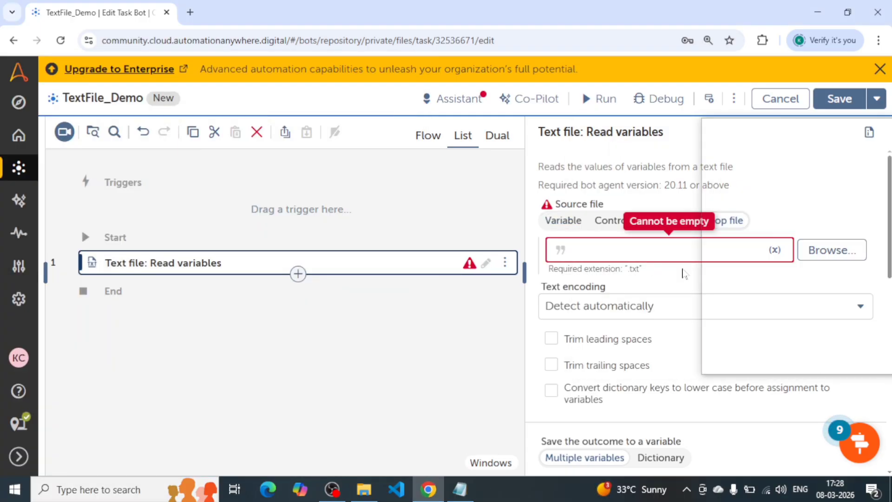
key("BackSpace")
key("Home")
key("Delete")
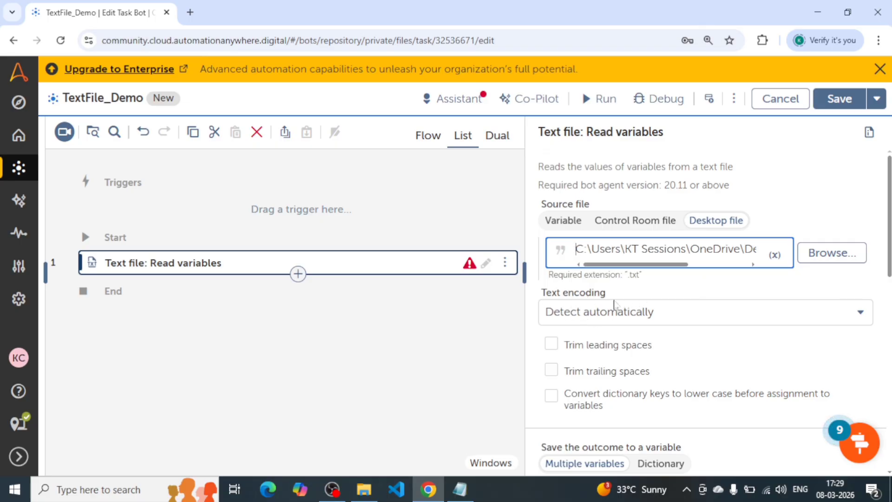
Keep the text encoding on Detect automatically and enable trimming of both leading and trailing spaces.
left_click(566, 311)
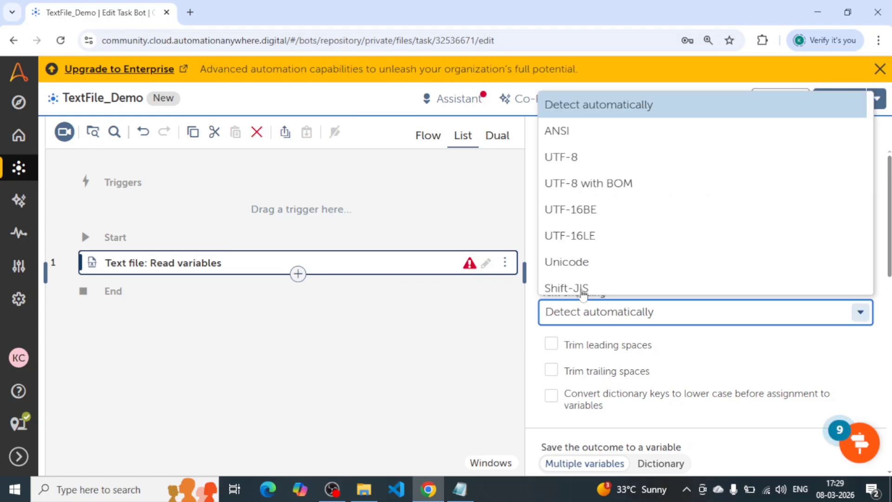
scroll(586, 225, "down", 2)
left_click(628, 312)
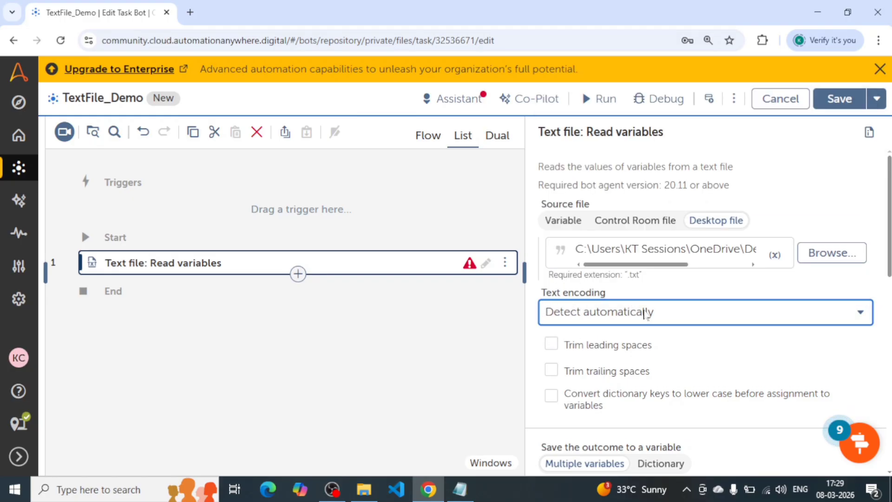
scroll(646, 314, "down", 2)
left_click(552, 278)
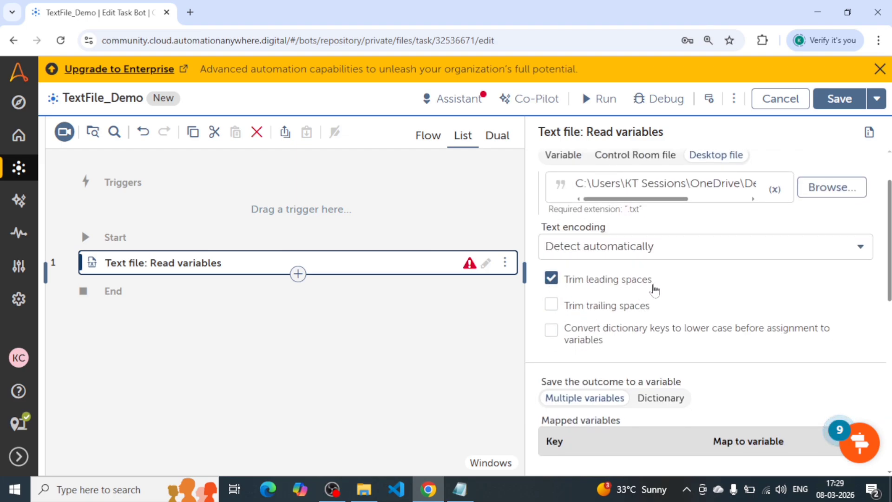
left_click(552, 305)
scroll(601, 307, "down", 1)
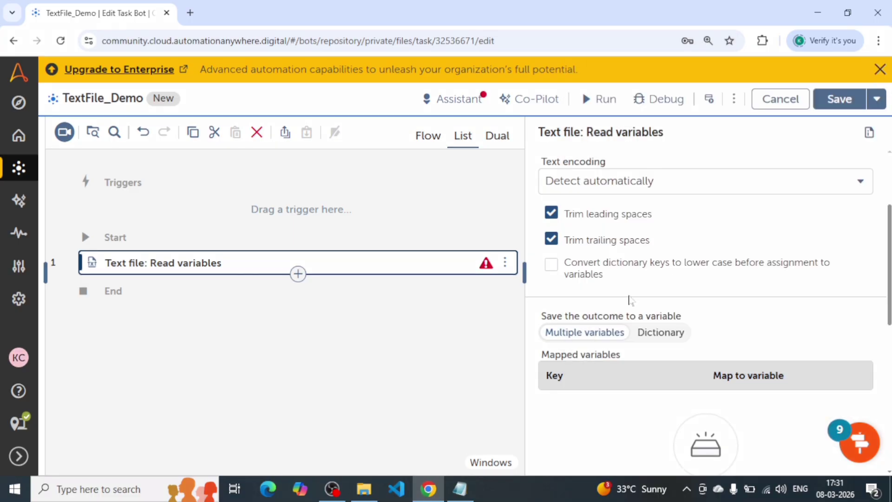
Save the Read variables outcome to a new string dictionary variable named dictEmployee.
scroll(632, 325, "down", 3)
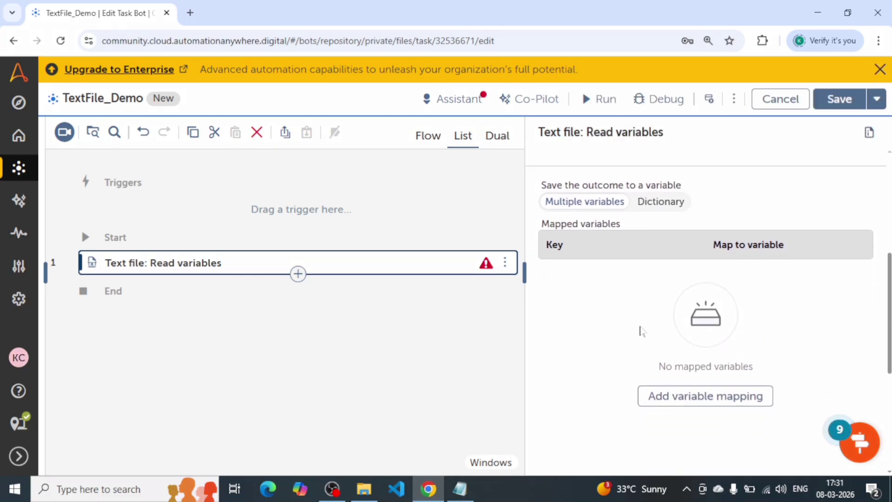
left_click(650, 208)
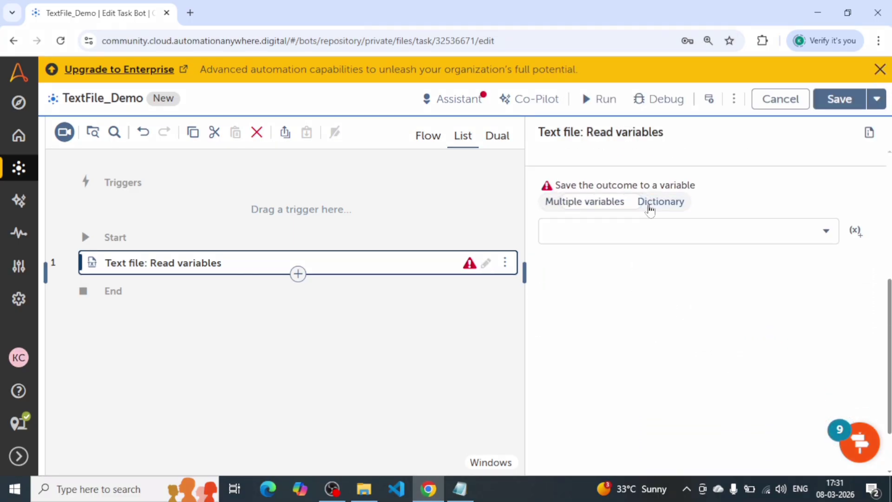
left_click(827, 231)
left_click(855, 231)
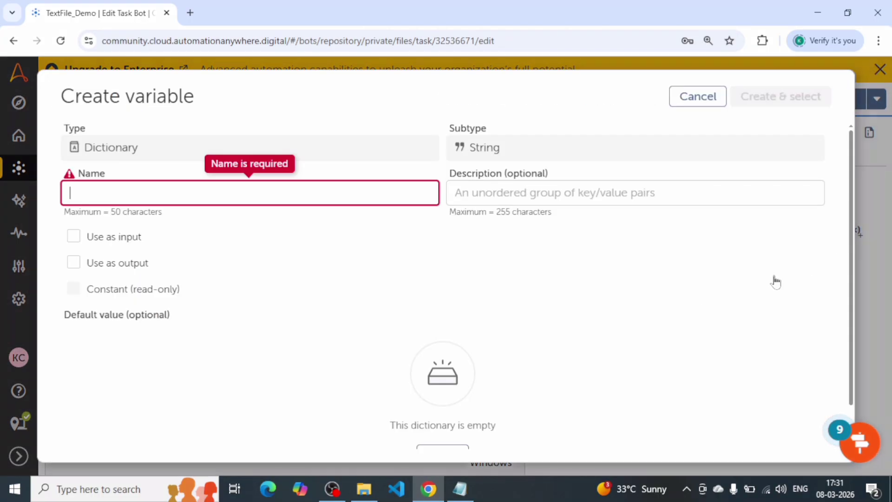
left_click(250, 193)
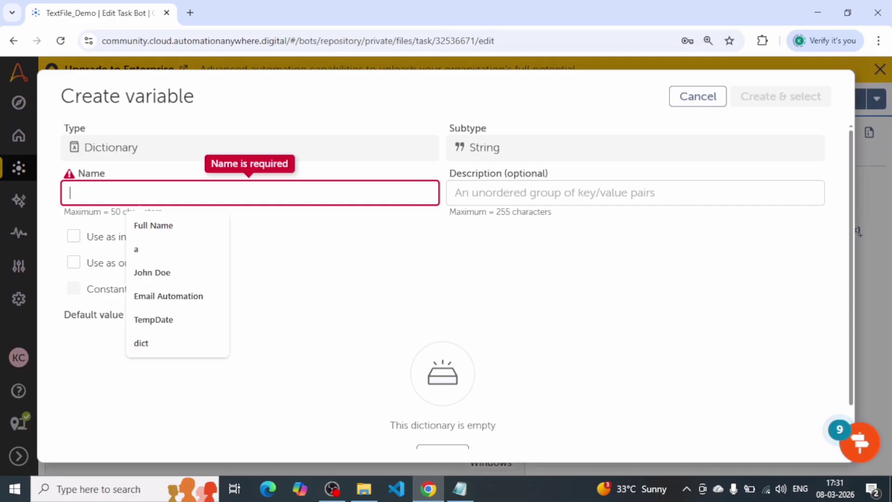
type("dictEmployee")
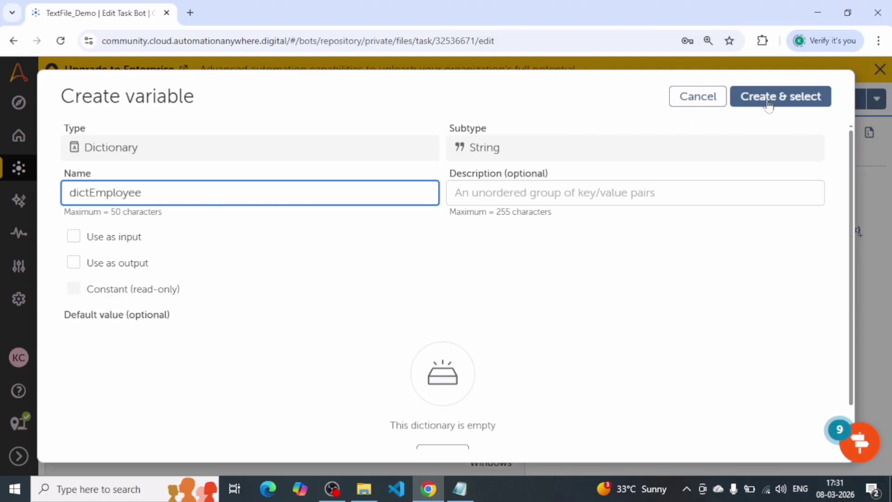
left_click(769, 98)
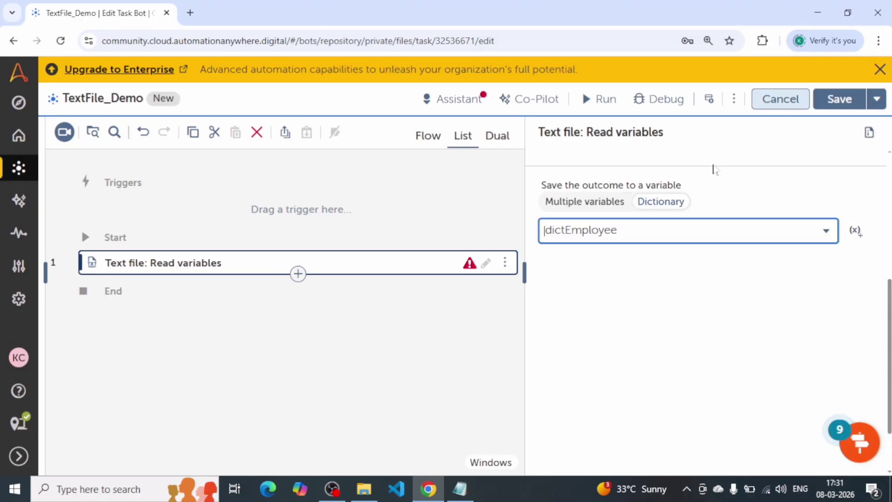
left_click(311, 320)
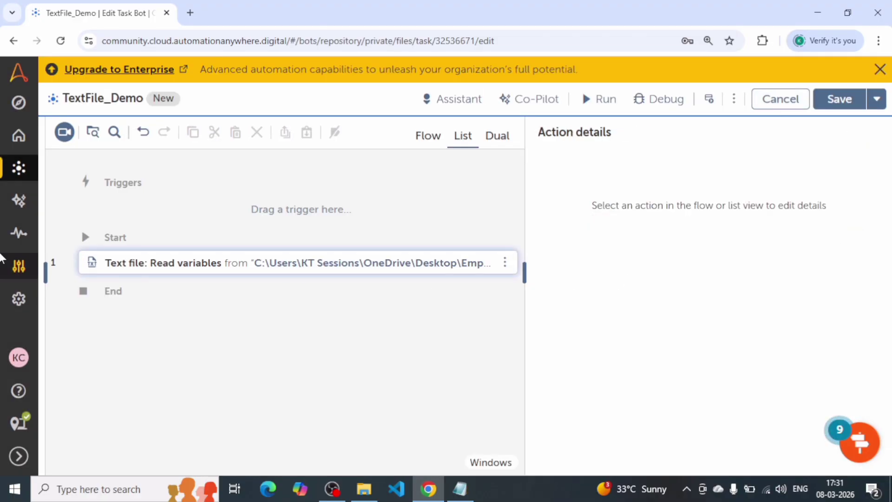
Review the Read variables action's source file path, trim options and output dictionary.
left_click(195, 270)
left_click_drag(686, 250, 827, 256)
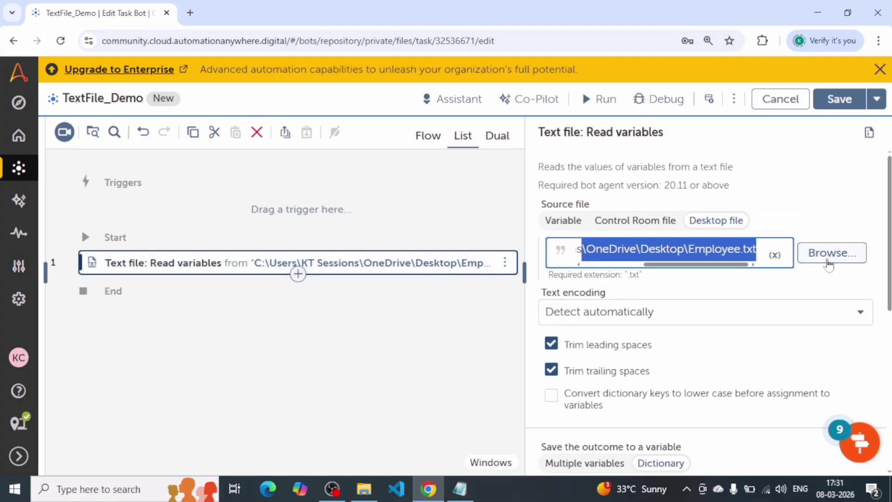
scroll(635, 326, "down", 5)
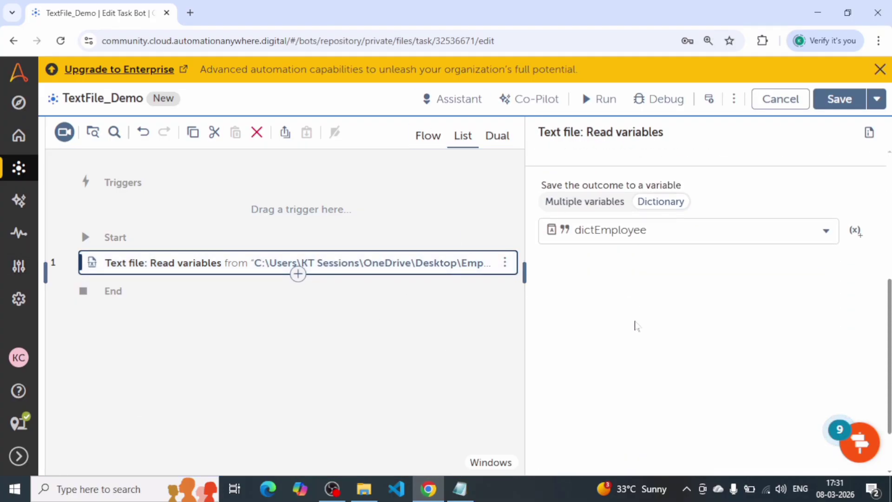
scroll(616, 231, "up", 4)
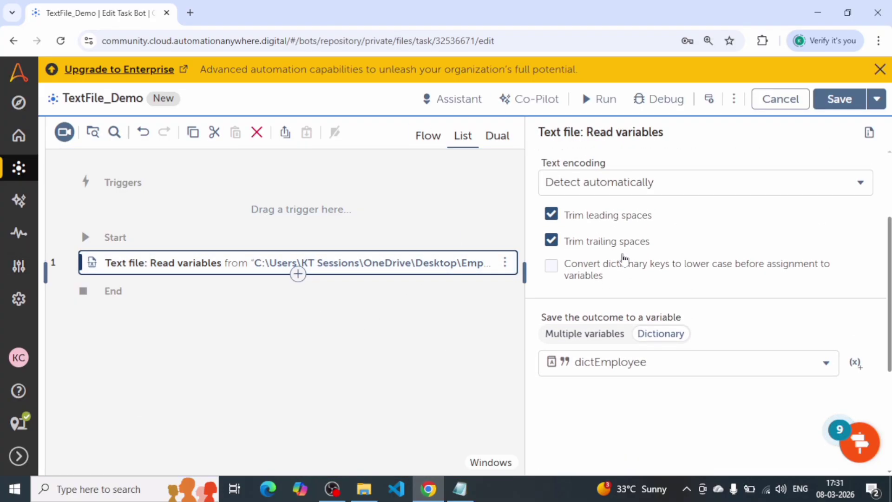
scroll(573, 327, "down", 3)
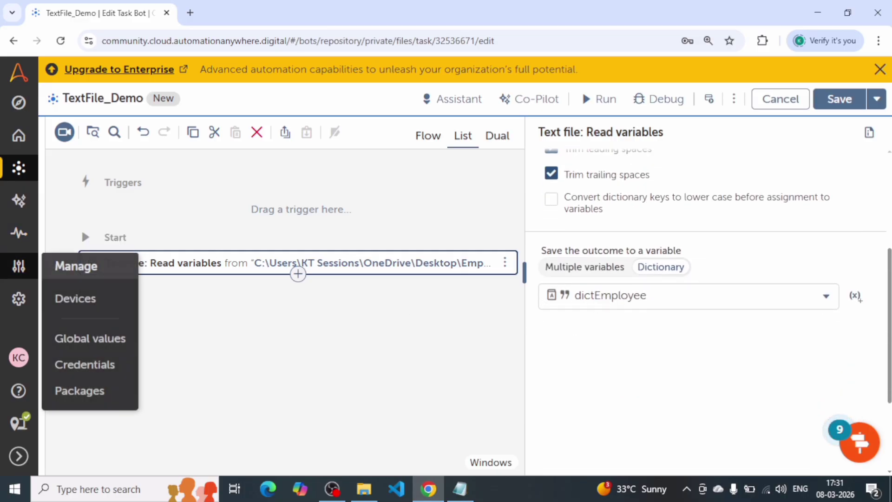
Find the Dictionary package's actions and add its Size action after the Read variables action.
left_click(365, 410)
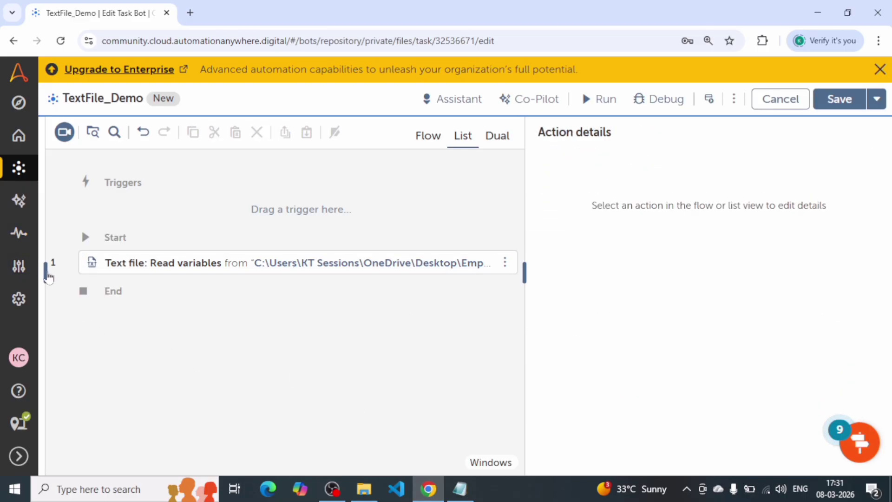
left_click(47, 272)
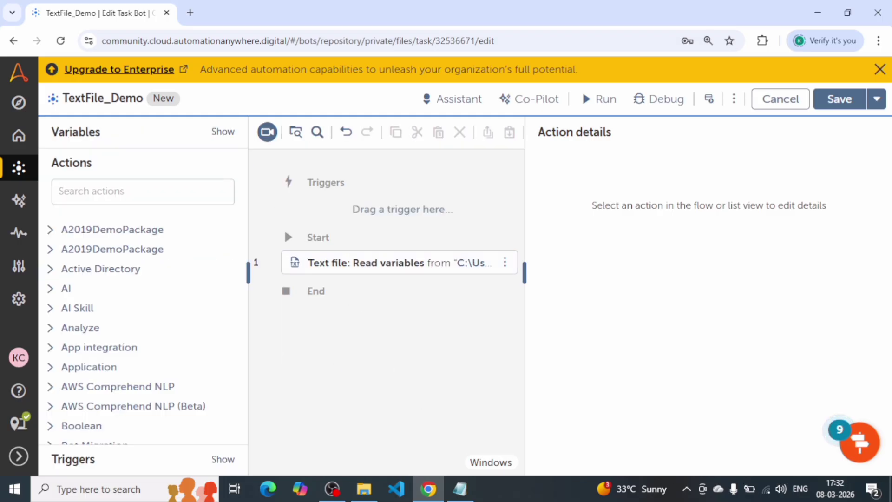
type("e b")
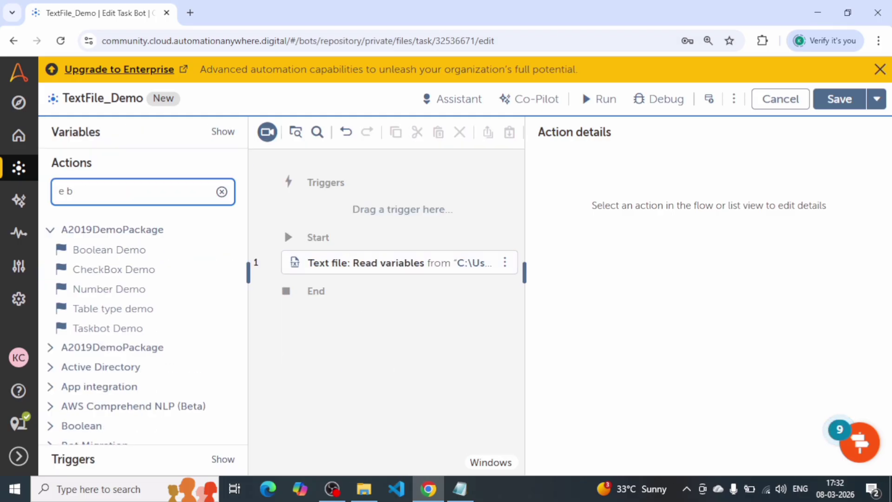
key("BackSpace")
key("BackSpace")
key("BackSpace")
type("dict")
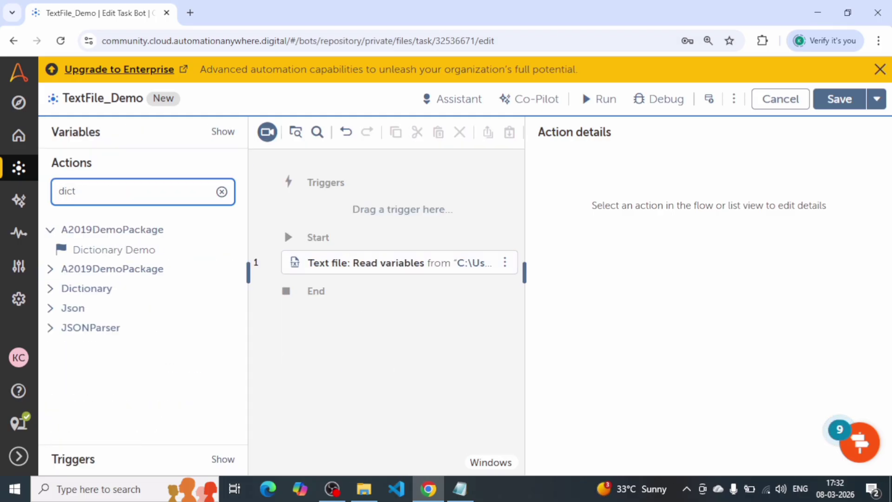
left_click(60, 289)
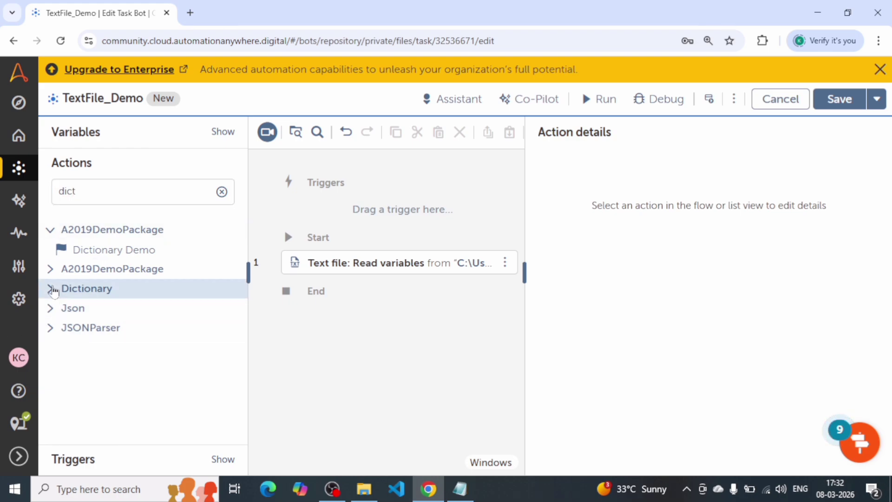
left_click_drag(80, 390, 355, 281)
left_click(221, 194)
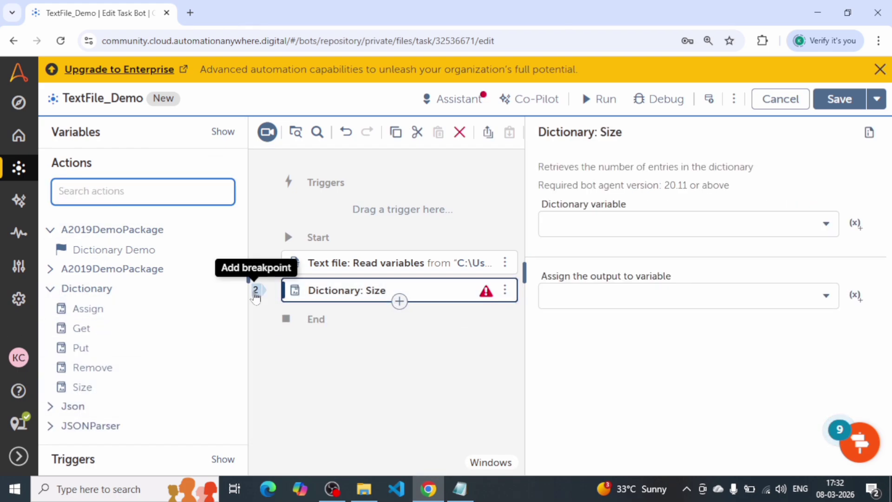
left_click(248, 272)
Configure Dictionary Size to count the dictEmployee entries and assign the output to the SampleNumber variable.
left_click(666, 231)
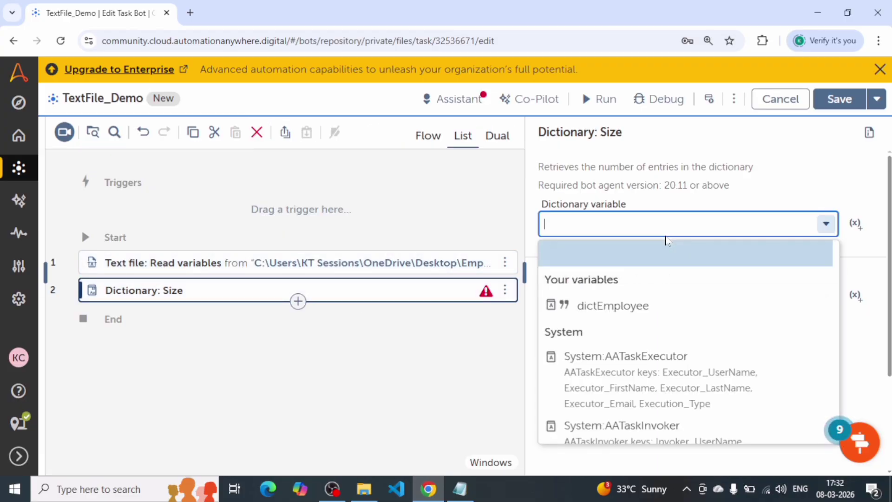
left_click(588, 307)
left_click(677, 296)
left_click(613, 355)
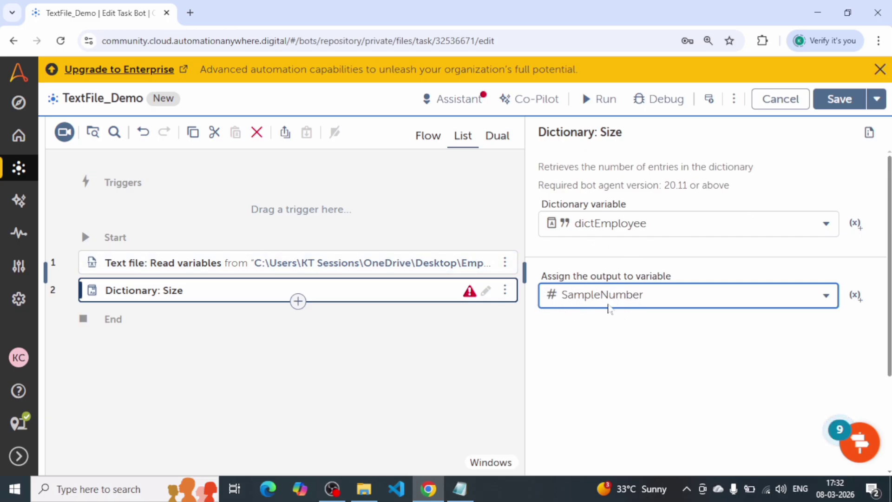
Add a Message box action after the Dictionary Size action.
left_click(297, 301)
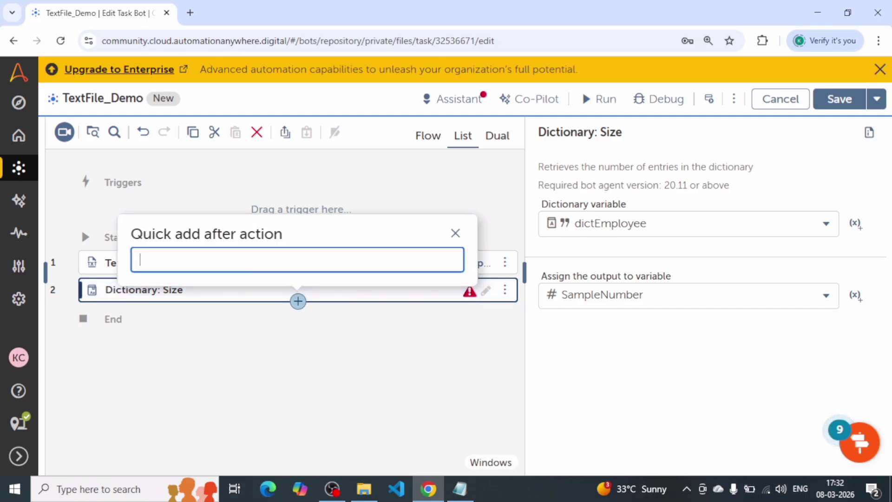
type("e bor")
key("BackSpace")
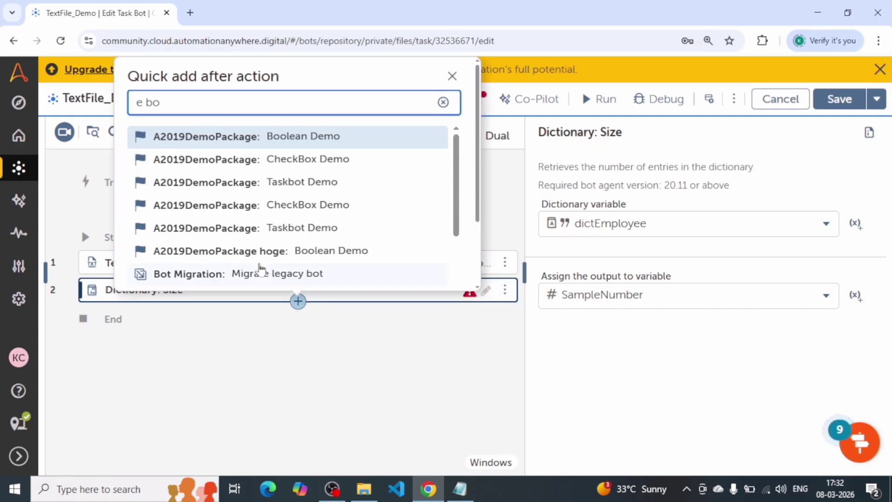
type("x")
left_click(211, 235)
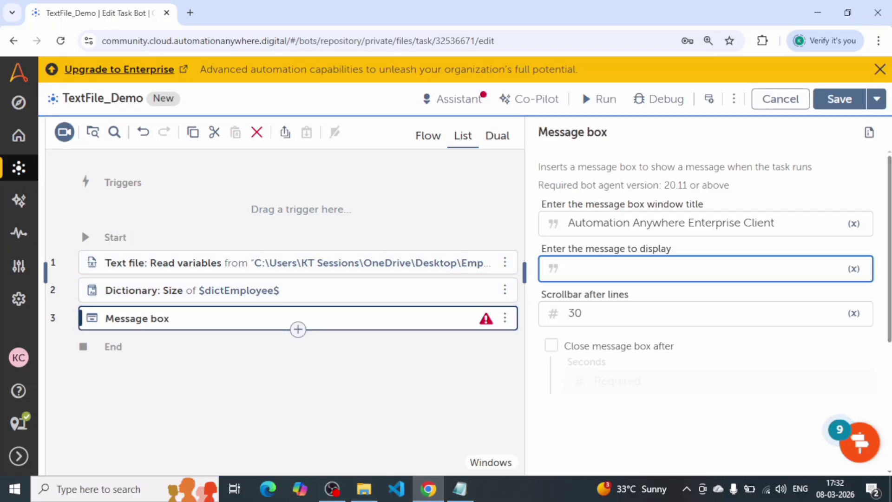
Set the message to display to the SampleNumber variable converted to text, $SampleNumber.Number:toString$.
type("$sa")
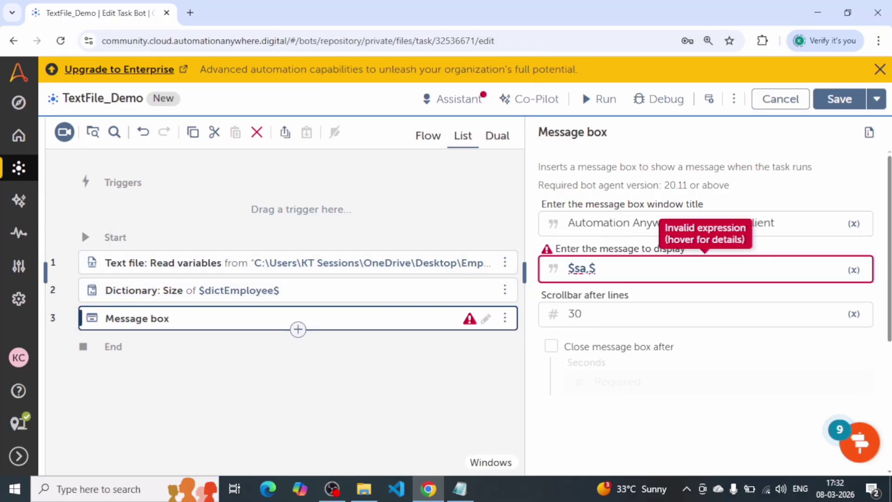
type("m")
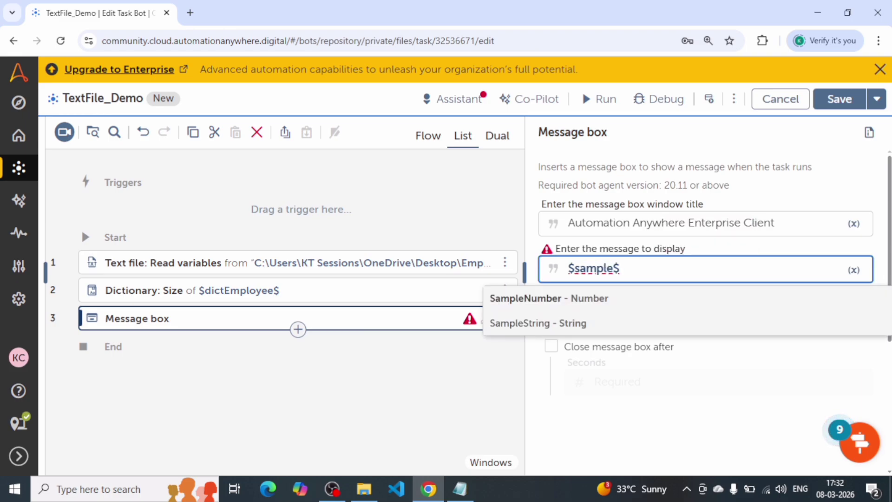
type("ple")
key("Return")
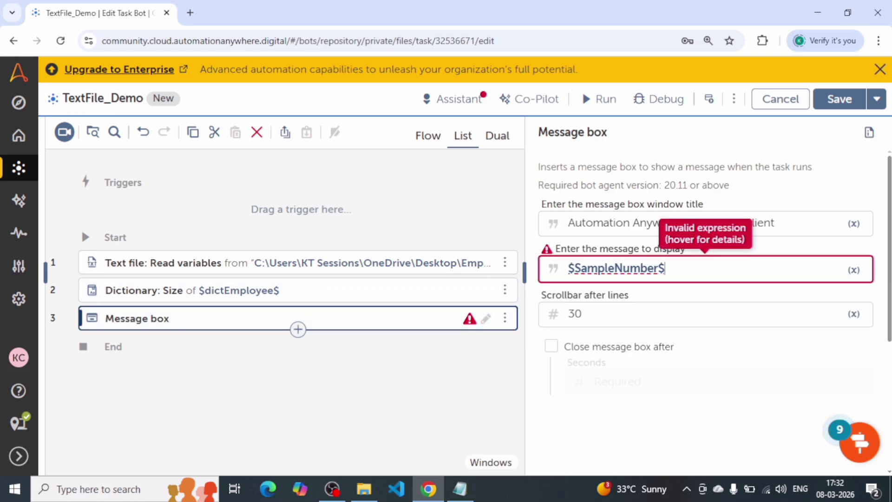
key("Left")
key("Left")
type(".to")
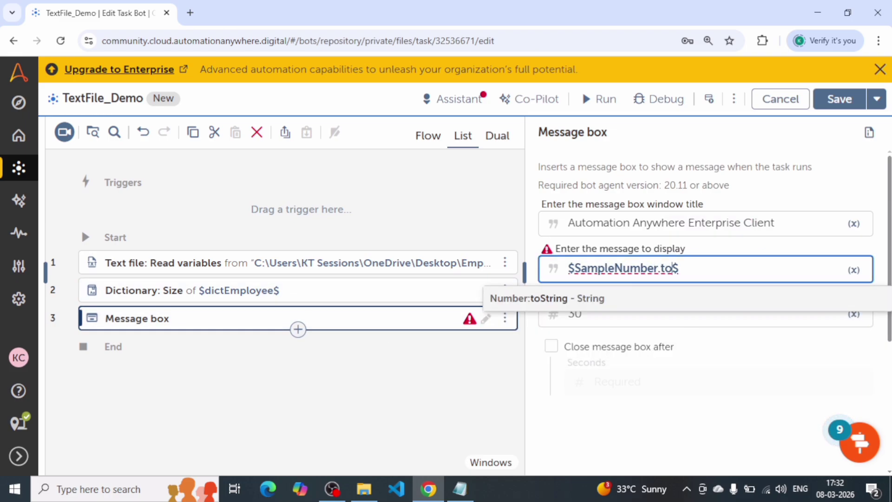
key("Return")
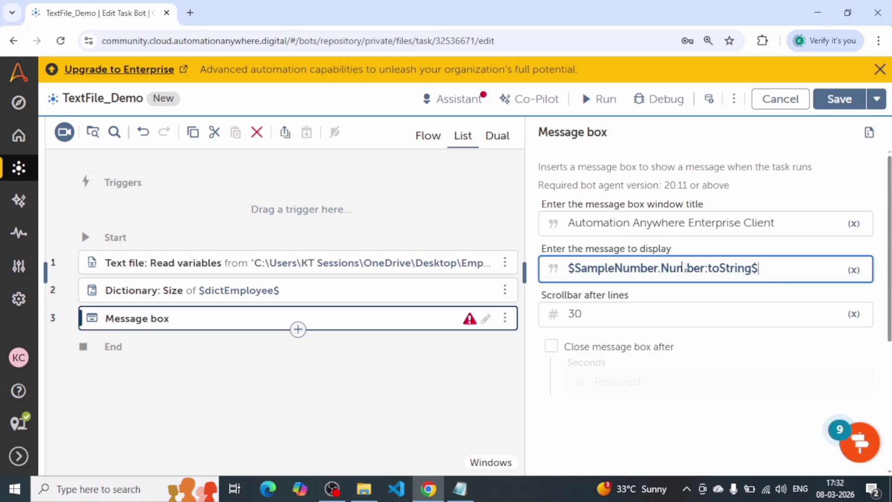
left_click(259, 381)
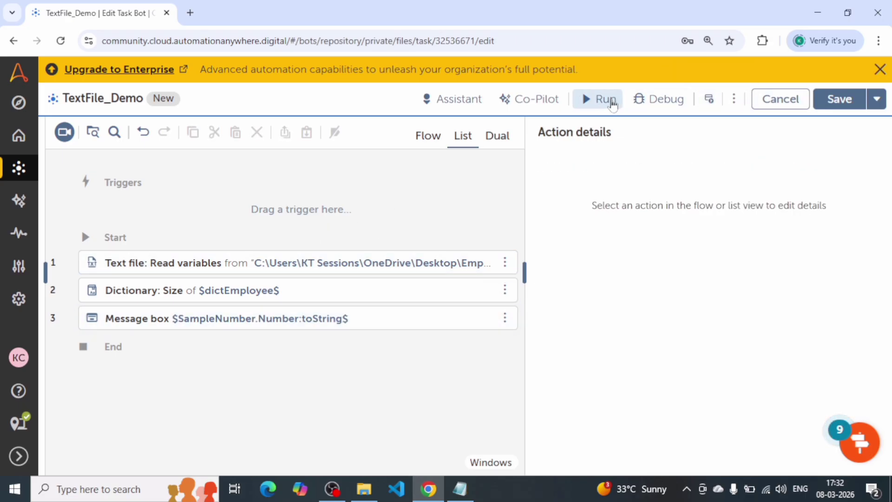
Put the text "Dict Size is" in front of the SampleNumber variable in the message box's message.
left_click(470, 316)
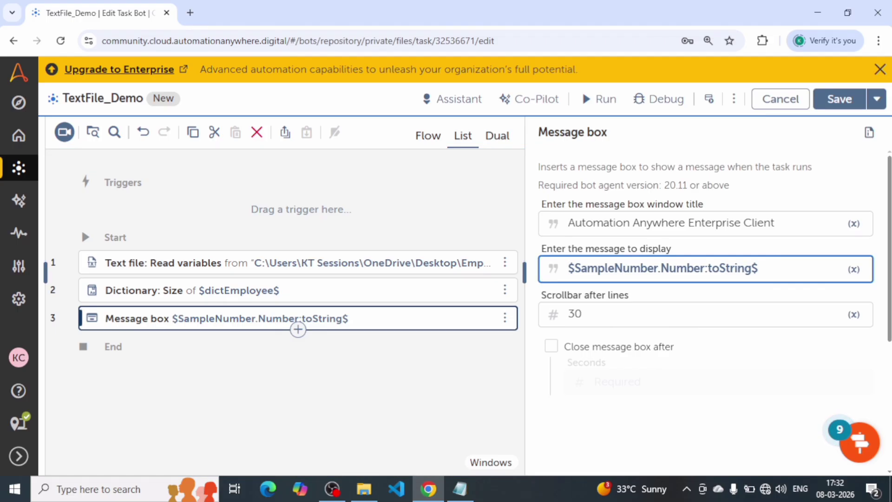
type("Dit")
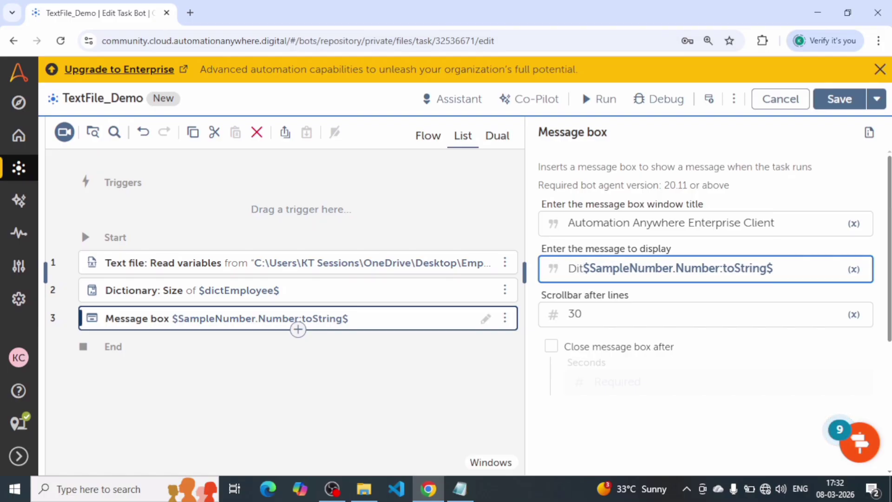
key("BackSpace")
type("ct Size is")
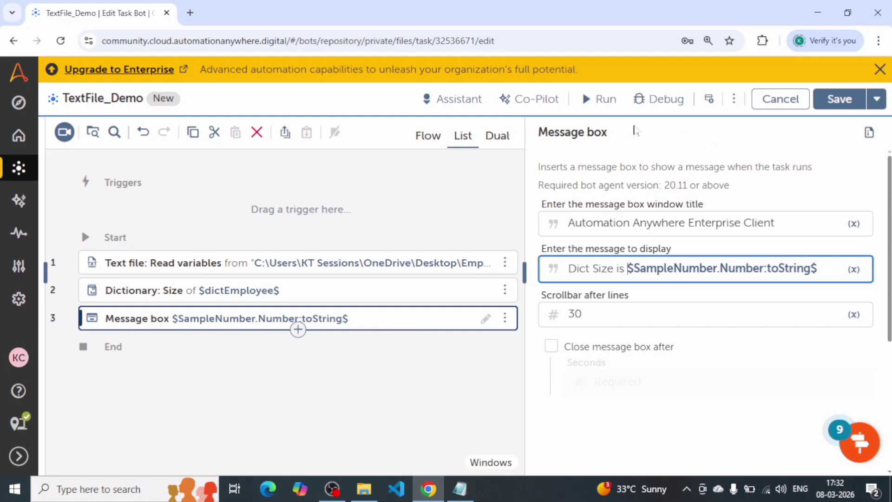
Run the bot, retrying if deployment fails, and compare the reported dictionary size with the key-value pairs in the Employee text file.
left_click(586, 95)
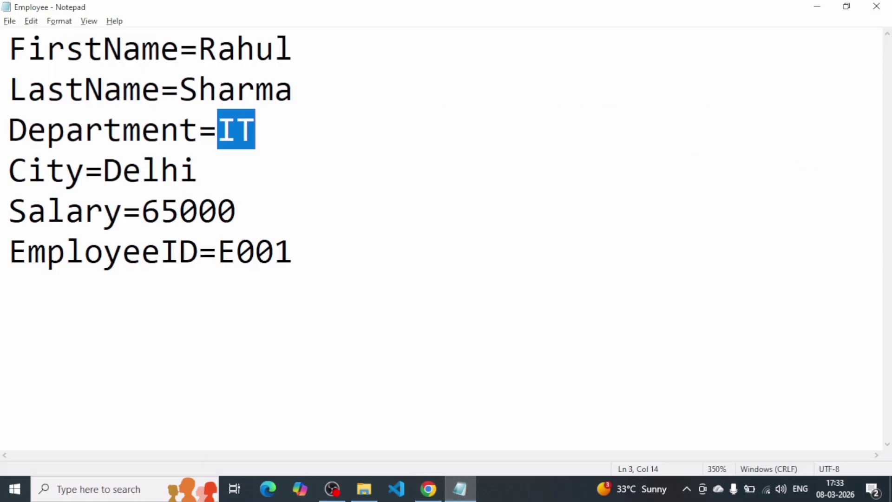
left_click(160, 130)
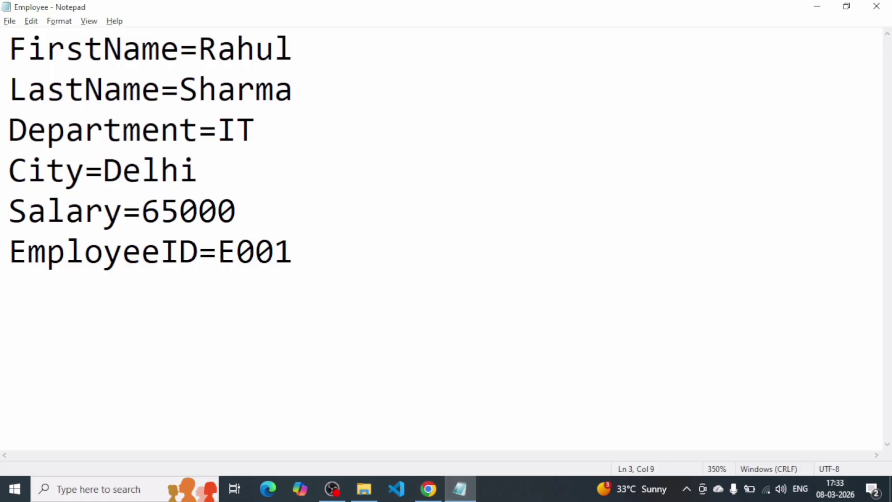
left_click_drag(293, 253, 9, 47)
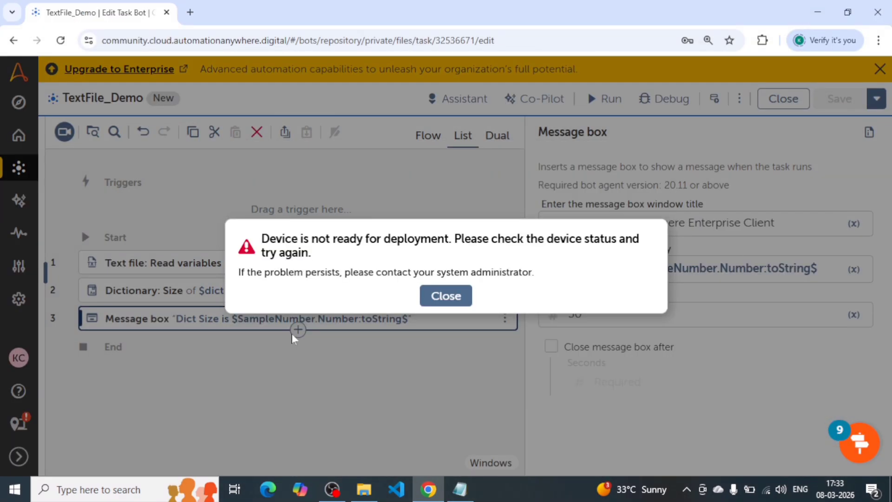
left_click(422, 298)
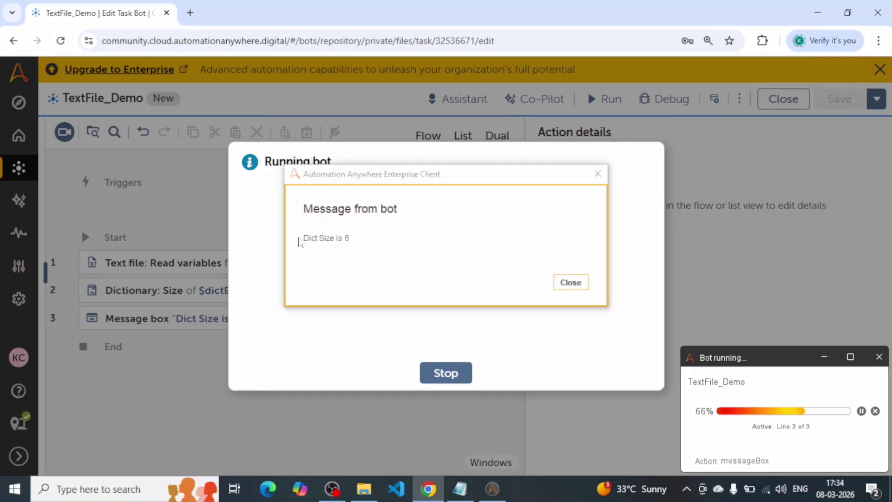
left_click(570, 282)
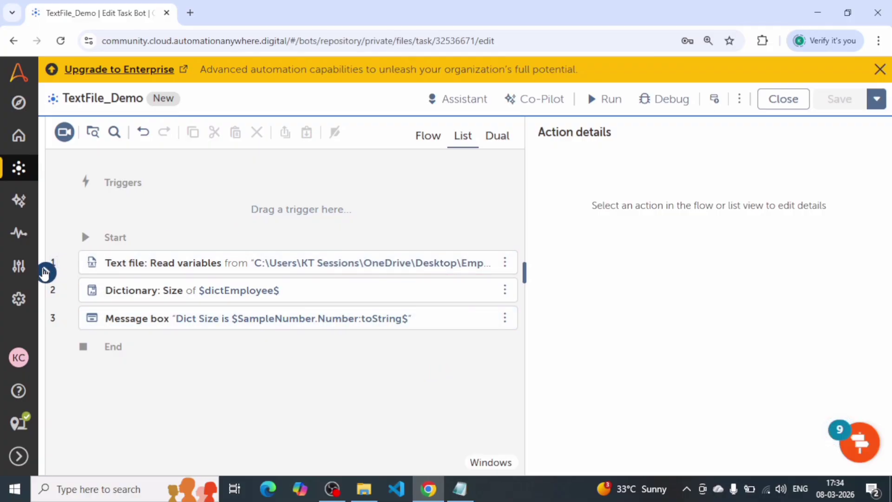
Replace the message box's lead-in text with "First name is" in front of the variable.
left_click(69, 192)
left_click(402, 316)
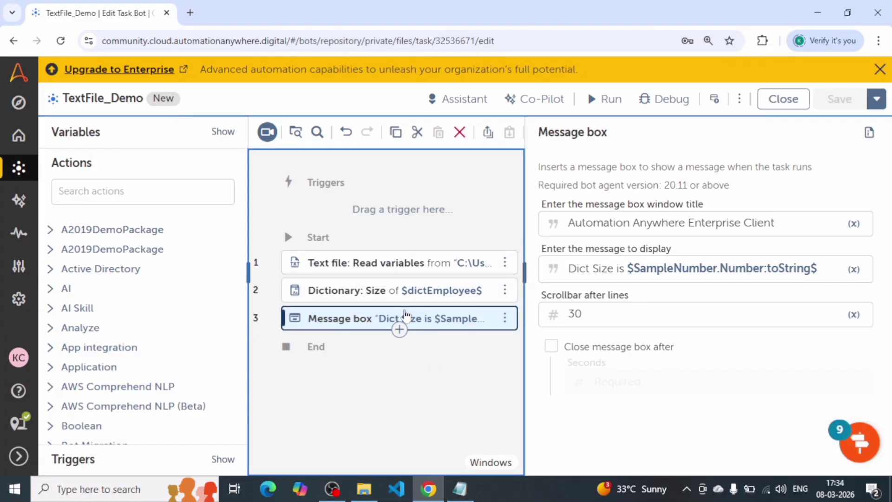
left_click(625, 268)
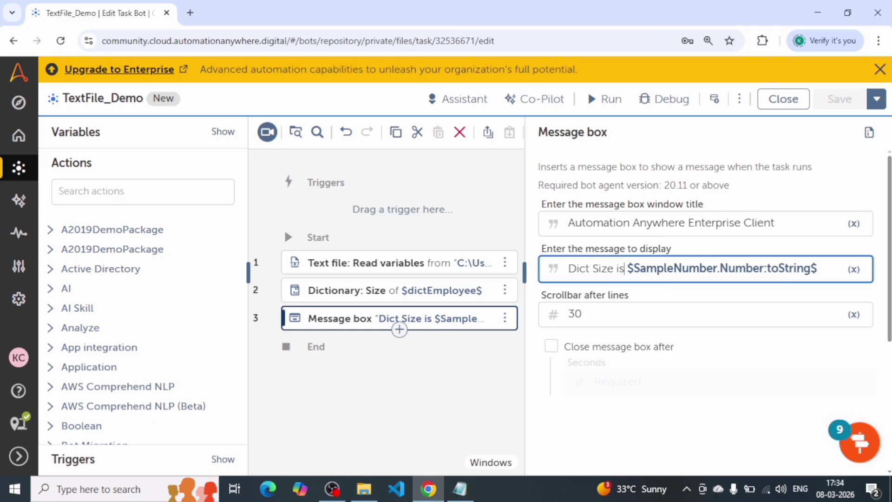
key("BackSpace")
key("BackSpace")
key("BackSpace")
key("BackSpace")
key("BackSpace")
key("BackSpace")
key("BackSpace")
key("BackSpace")
key("BackSpace")
key("BackSpace")
key("BackSpace")
key("BackSpace")
type("First name ")
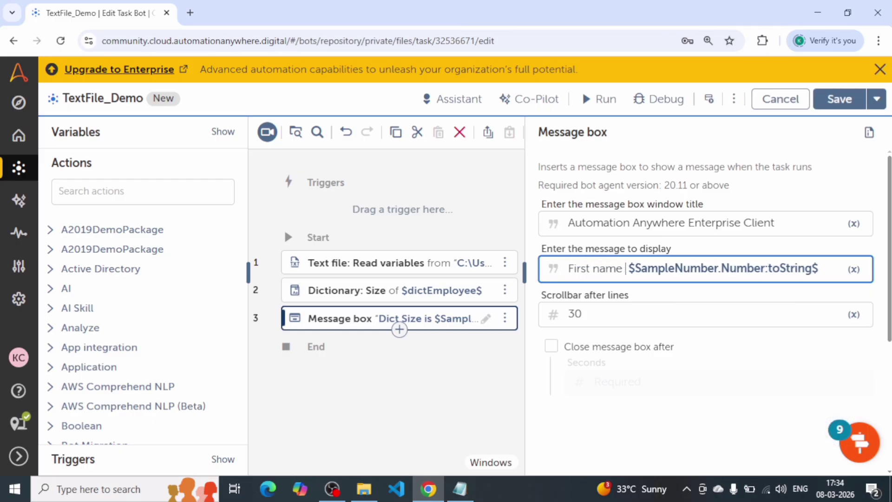
type("is")
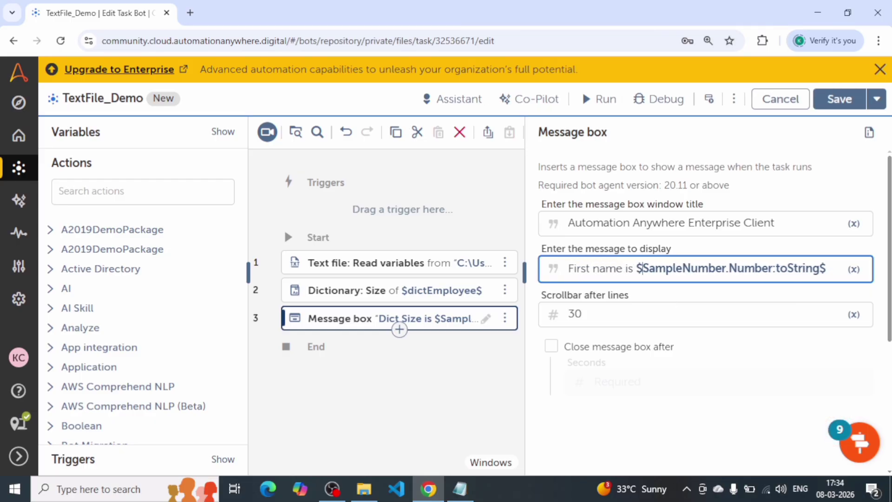
Replace the message's SampleNumber expression with the dictEmployee variable followed by empty key braces, $dictEmployee{}$.
key("shift+End")
key("shift+Left")
key("BackSpace")
type("di")
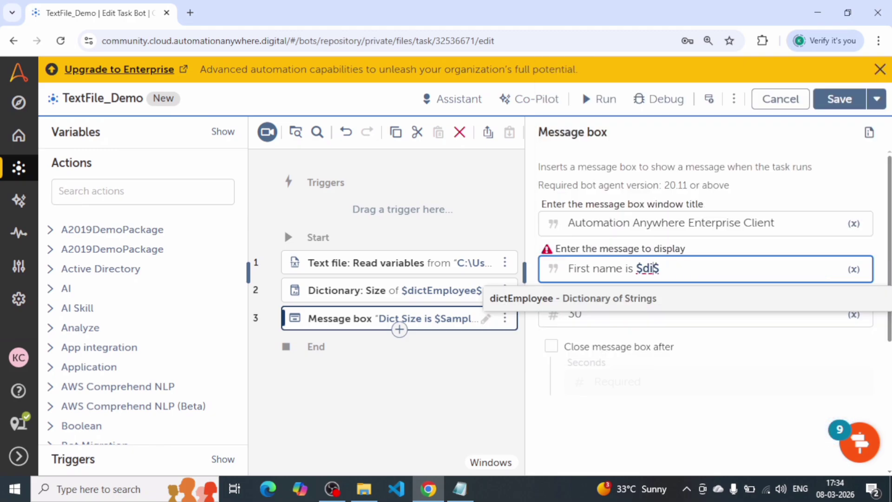
type("c")
key("Return")
type("{")
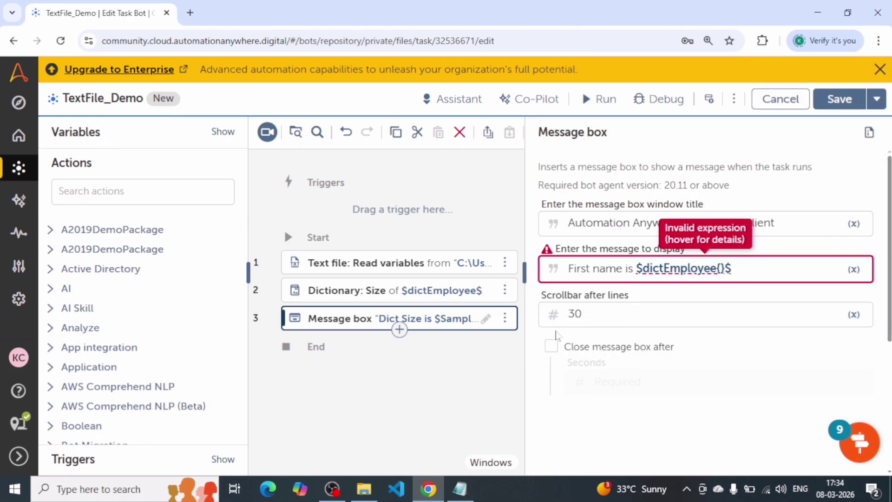
Copy the FirstName key from the Employee text file into the braces to form $dictEmployee{FirstName}$, and run the bot.
left_click(474, 484)
left_click(294, 48)
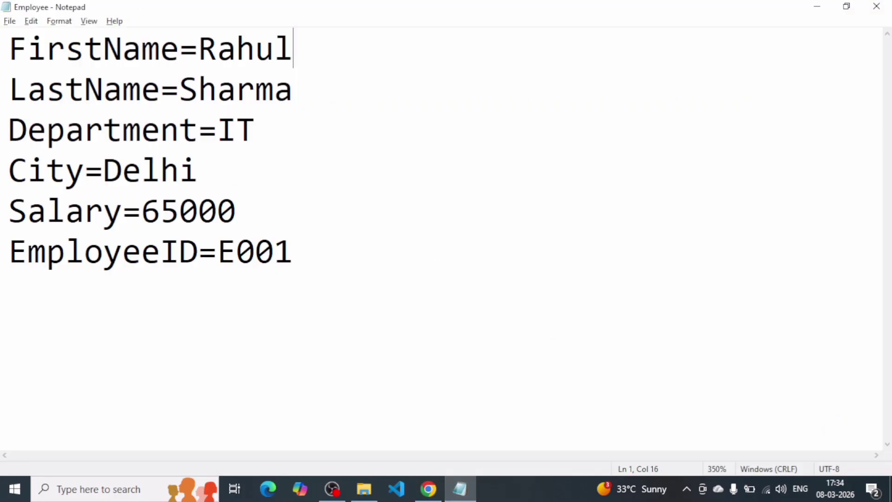
key("shift+Left")
key("shift+Left")
key("shift+Left")
key("shift+Left")
key("shift+Left")
key("shift+Left")
key("shift+Left")
key("shift+Left")
key("shift+Left")
key("ctrl+c")
key("alt+Tab")
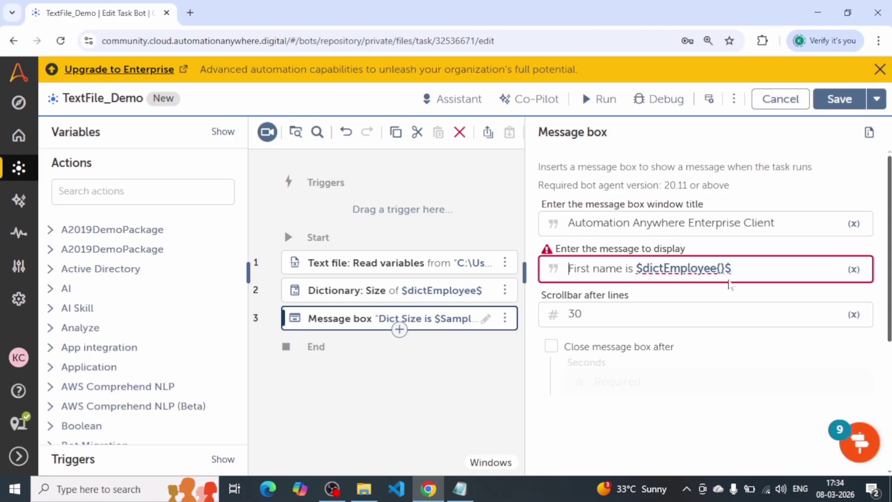
key("ctrl+v")
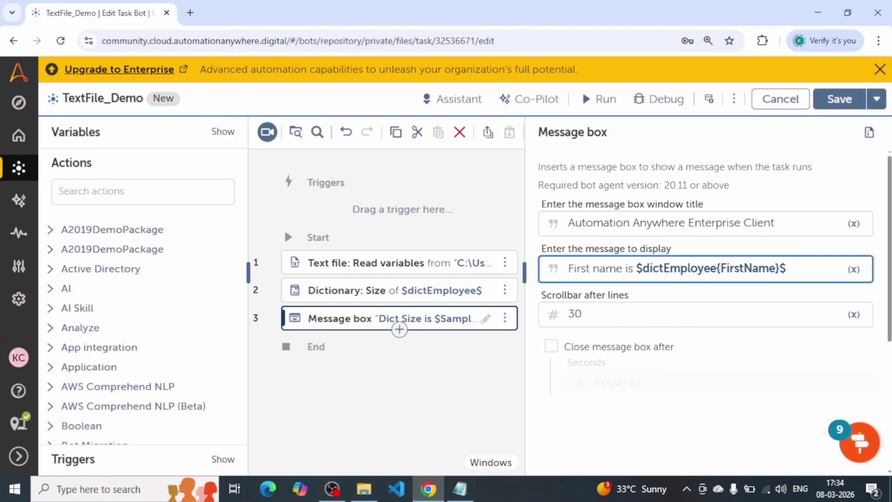
left_click(600, 99)
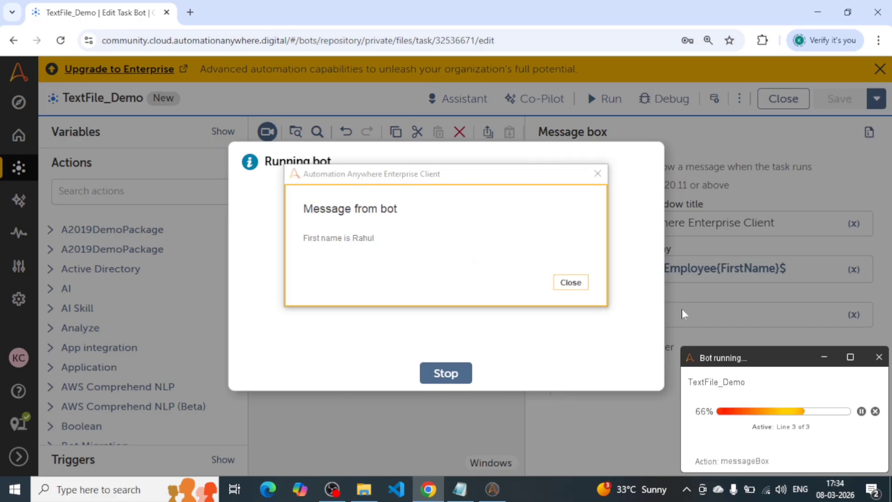
Compare the bot's first-name message with the FirstName entry in the Employee text file, and dismiss the message and run result.
left_click(301, 245)
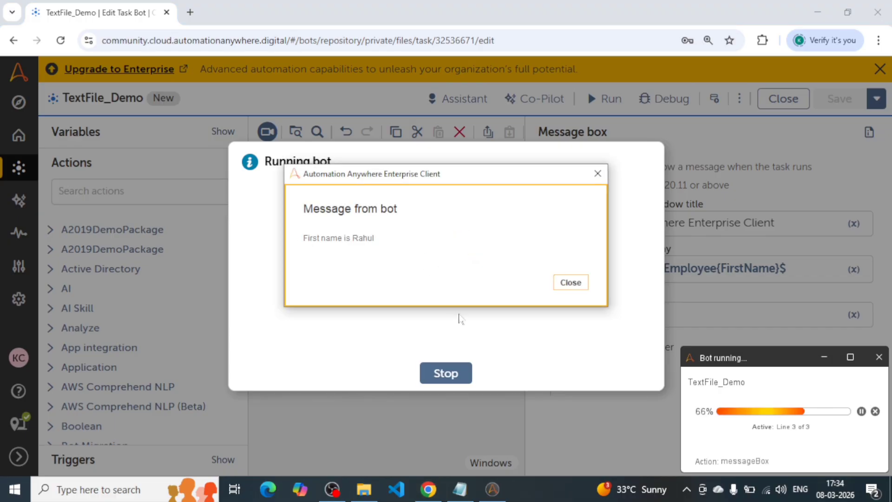
left_click(475, 496)
left_click(215, 88)
left_click_drag(200, 47, 274, 46)
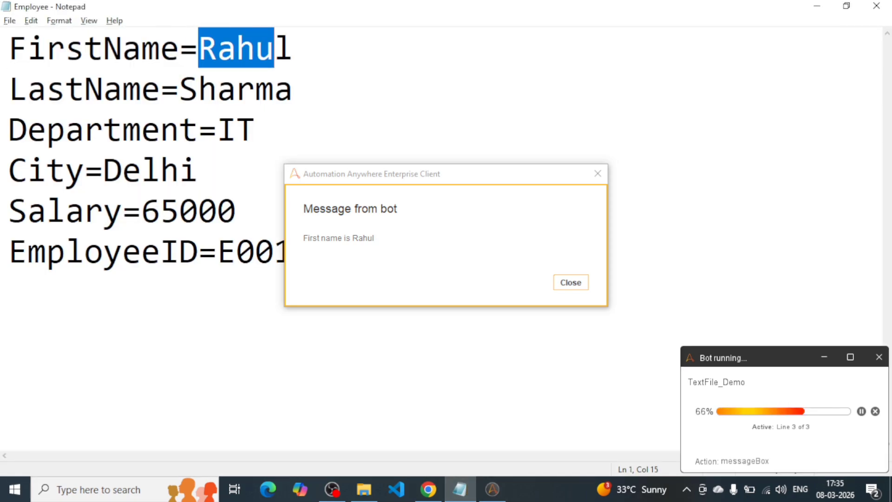
left_click(564, 249)
left_click(571, 282)
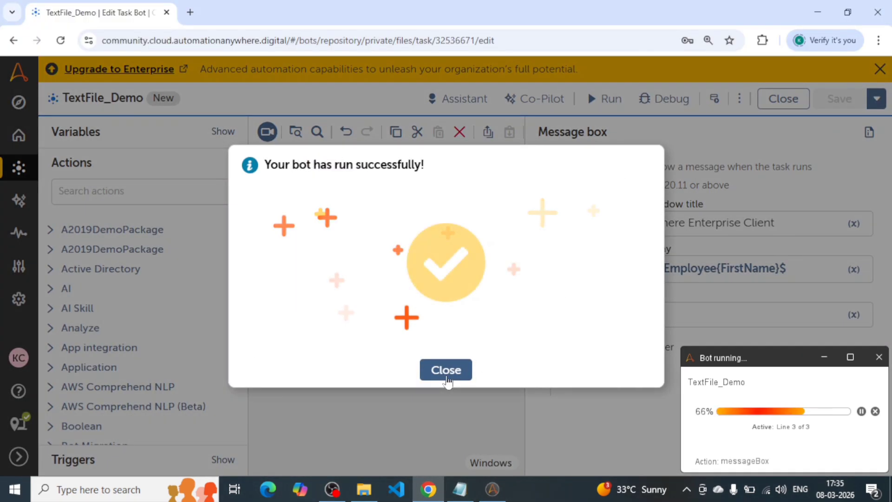
left_click(446, 372)
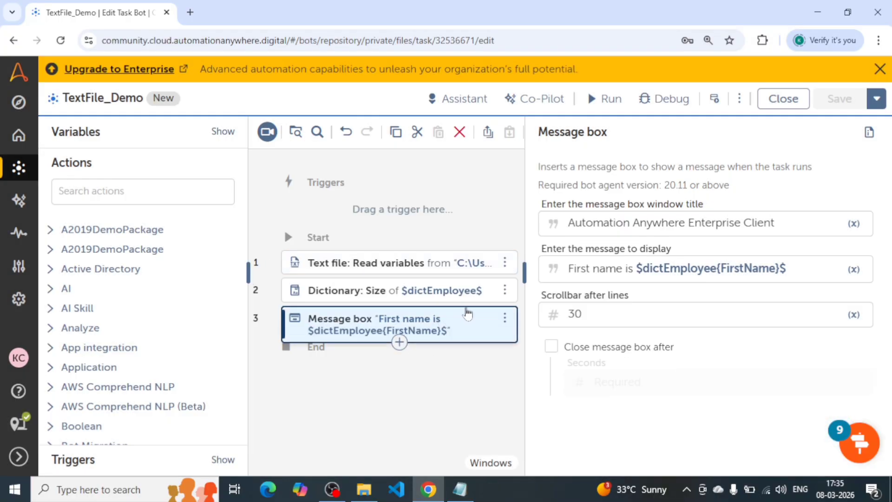
Delete the Dictionary: Size action from the bot's flow and select the message box action.
left_click(390, 292)
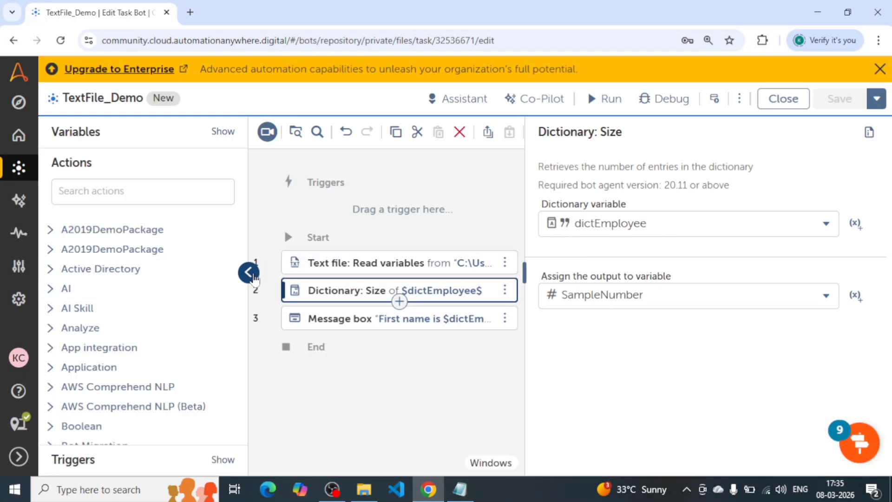
left_click(252, 275)
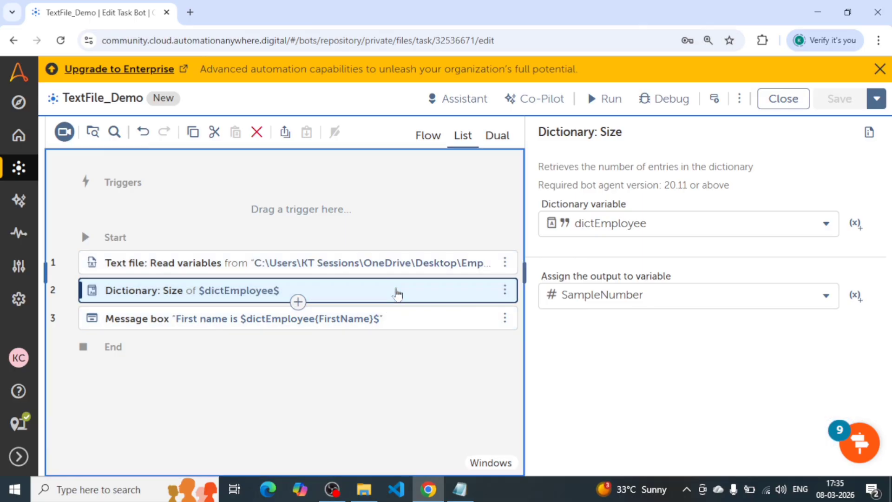
key("Delete")
left_click(187, 291)
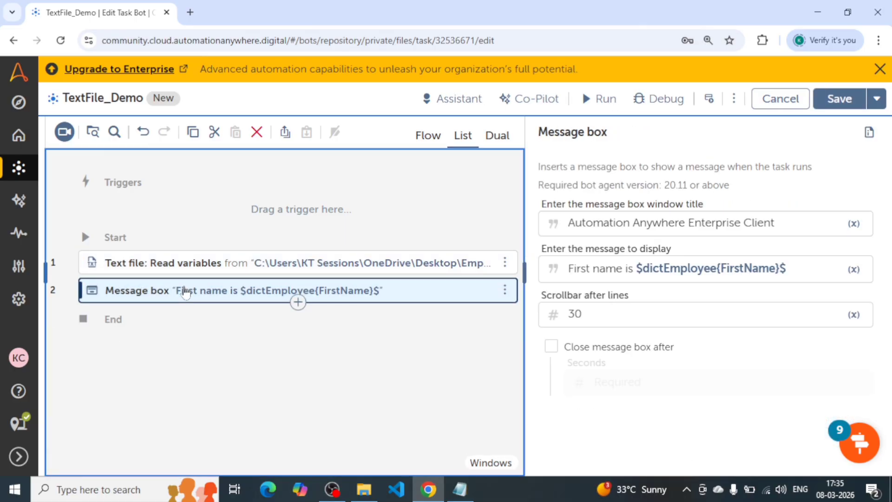
Review where the Read variables action saves its outcome, and highlight the City line in the Employee text file.
left_click(209, 262)
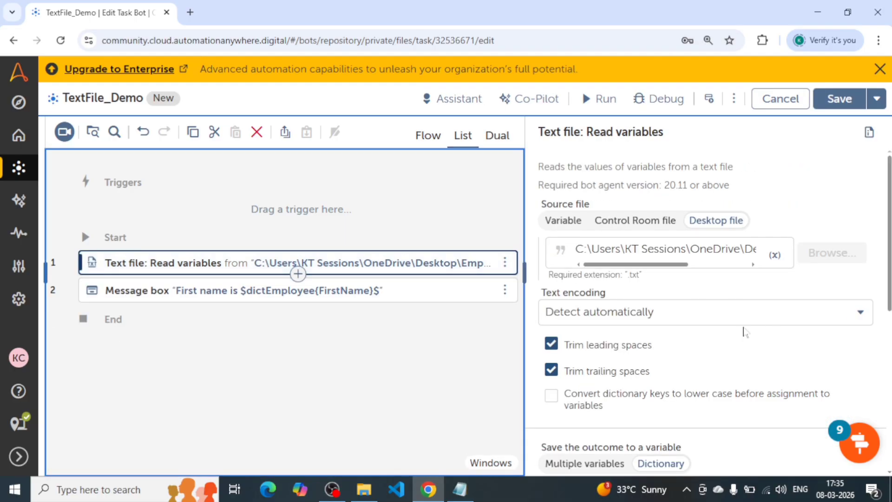
scroll(640, 311, "down", 3)
scroll(640, 310, "down", 1)
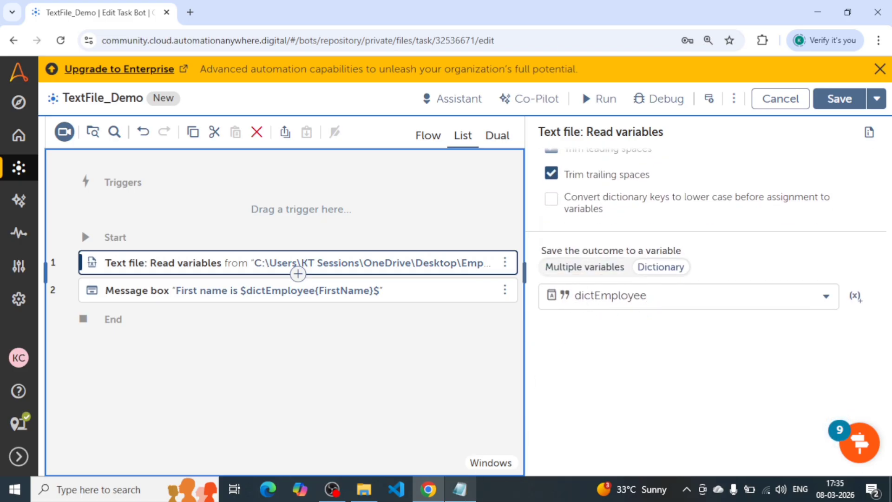
left_click(460, 489)
left_click(200, 170)
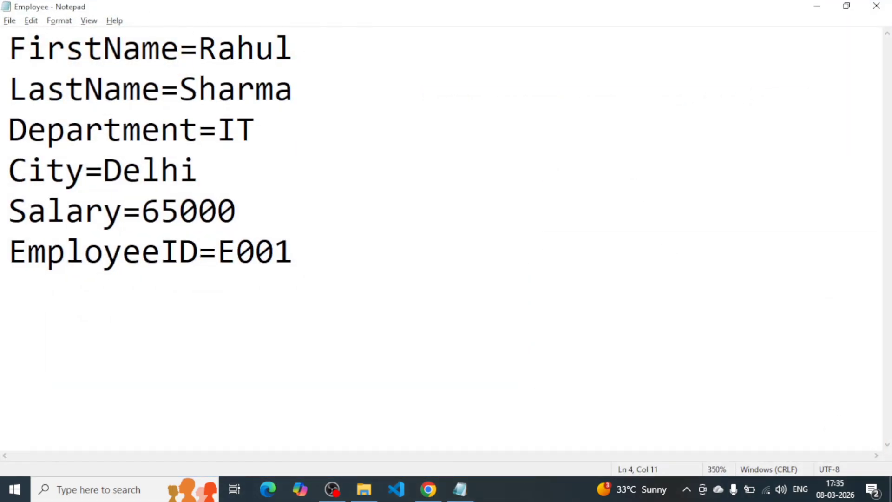
key("Home")
key("shift+End")
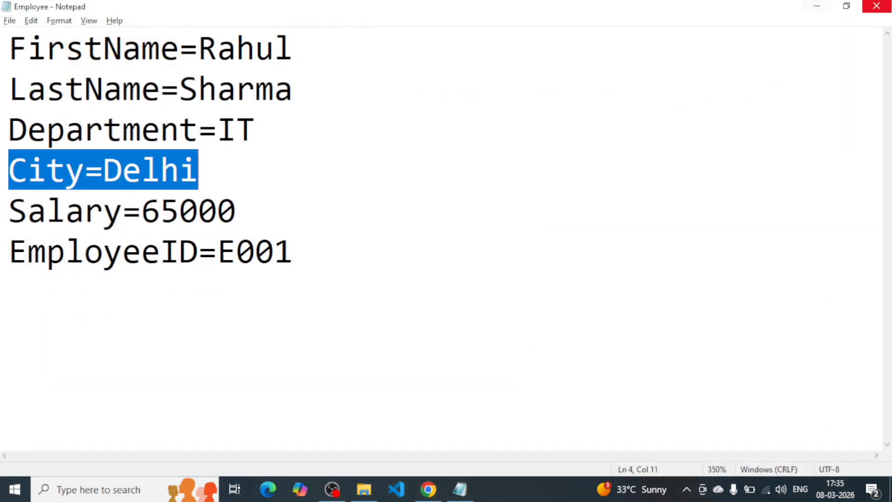
left_click(817, 6)
Set the Read variables action to save its outcome to Multiple variables.
scroll(659, 281, "up", 2)
scroll(661, 283, "down", 1)
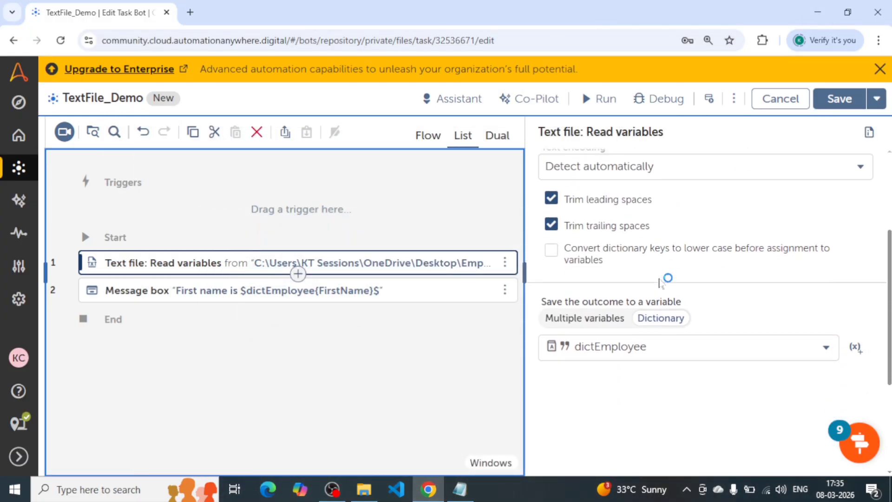
left_click(588, 273)
scroll(702, 261, "down", 2)
scroll(705, 263, "down", 1)
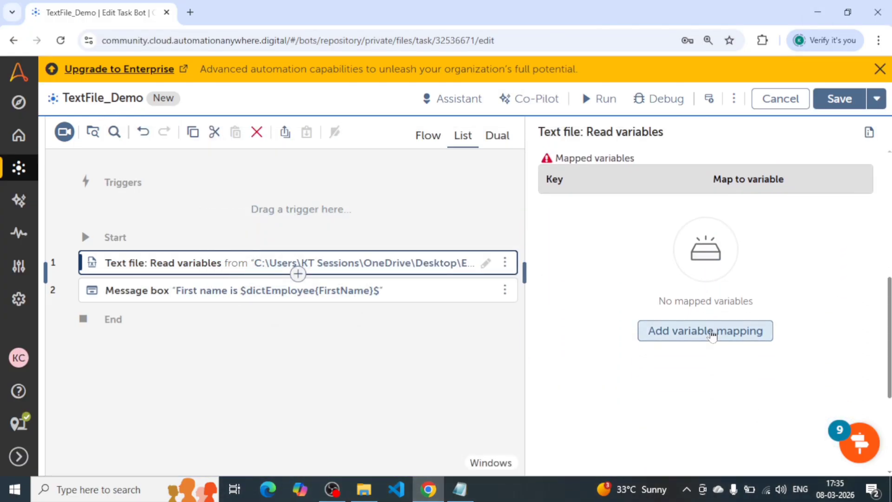
Start a variable mapping for Read variables and enter City, copied from the Employee text file, as its key.
left_click(646, 331)
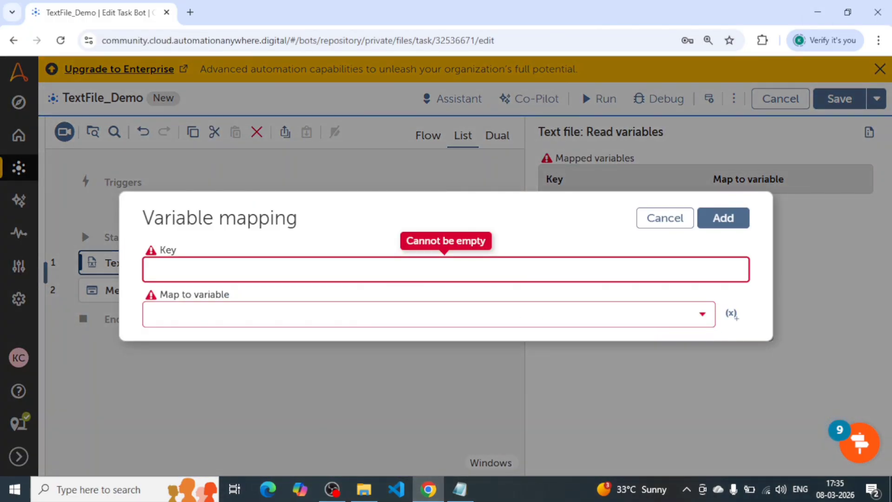
left_click(460, 489)
left_click(66, 171)
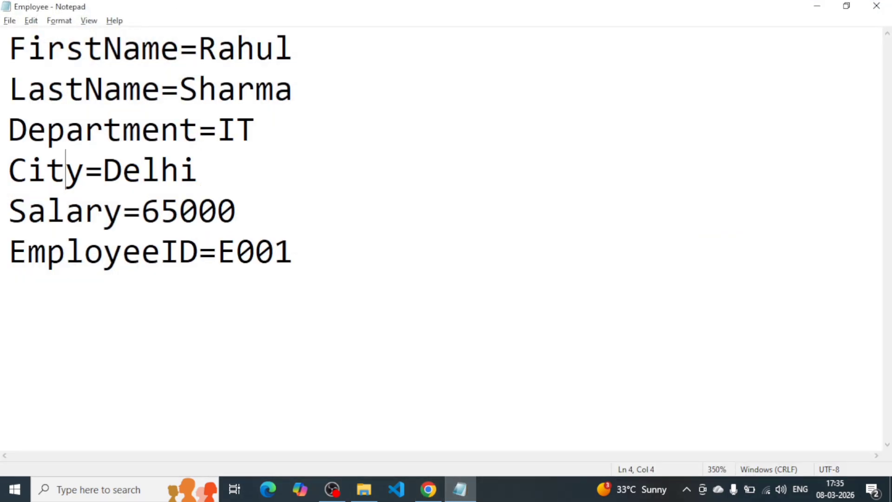
double_click(66, 171)
key("ctrl+c")
left_click(817, 5)
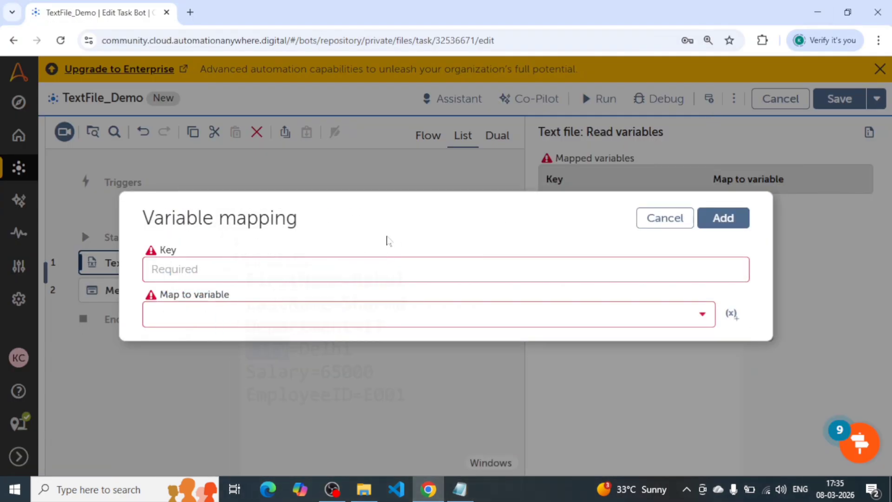
left_click(342, 262)
key("ctrl+v")
Create a String variable named City as the mapping's target and add the mapping to the action.
left_click(298, 316)
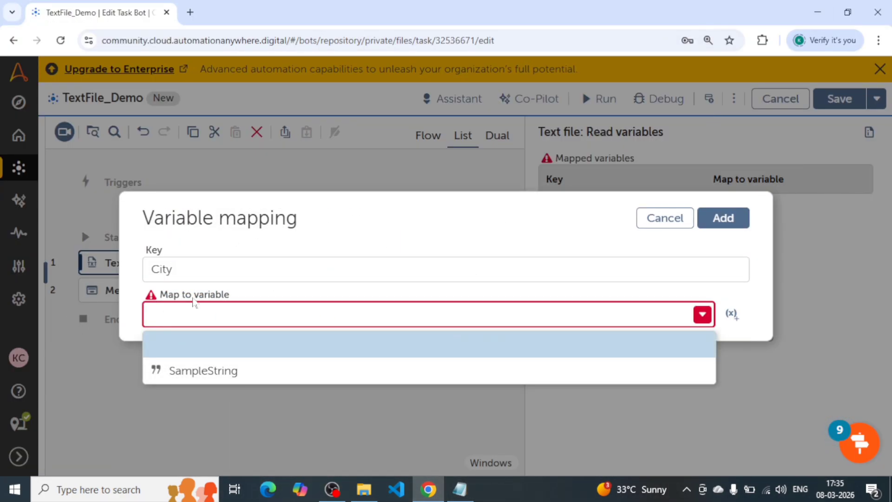
left_click(732, 314)
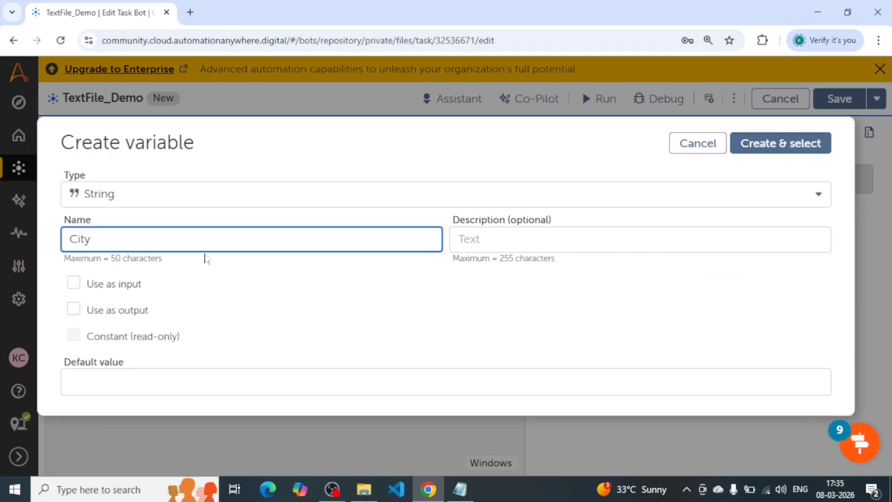
left_click(809, 147)
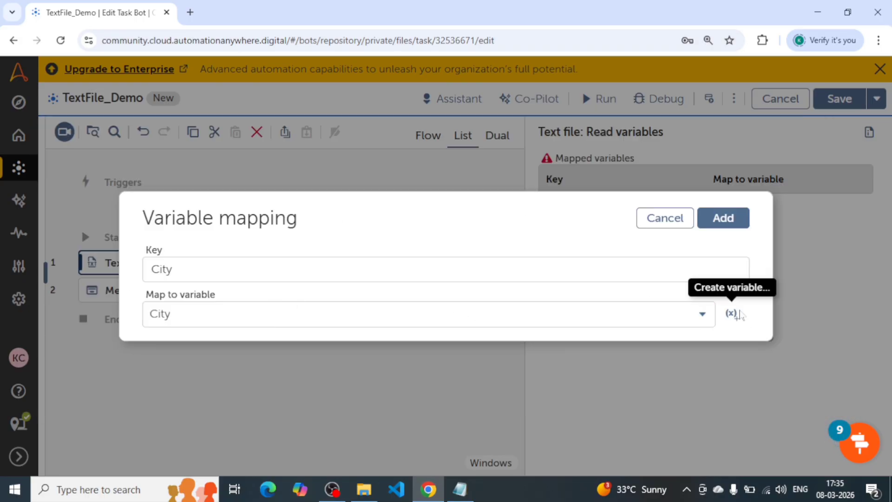
left_click(717, 226)
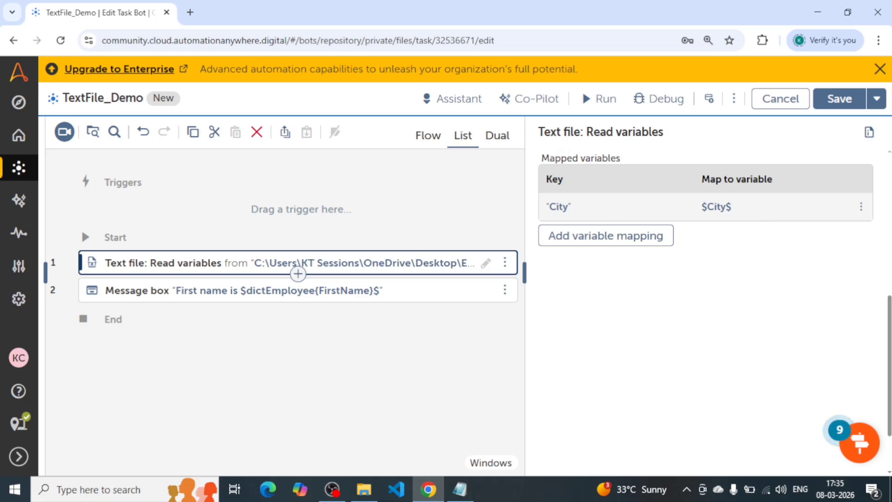
left_click(600, 98)
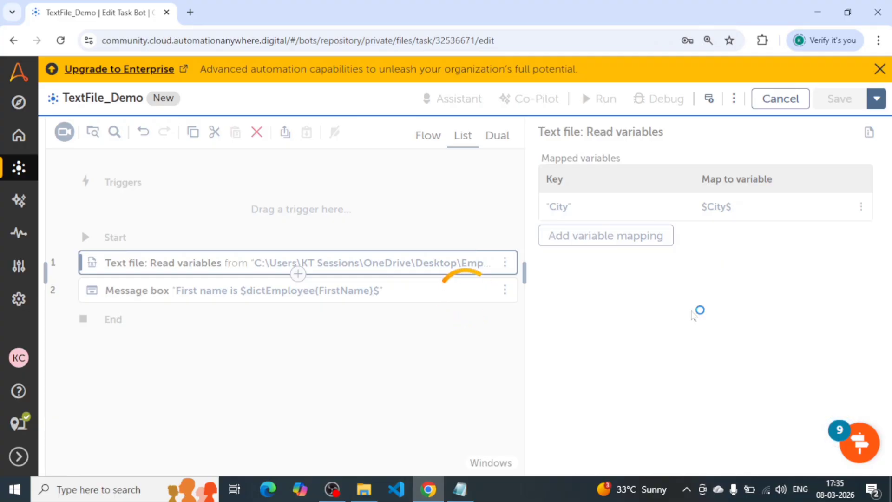
left_click(709, 99)
left_click(709, 99)
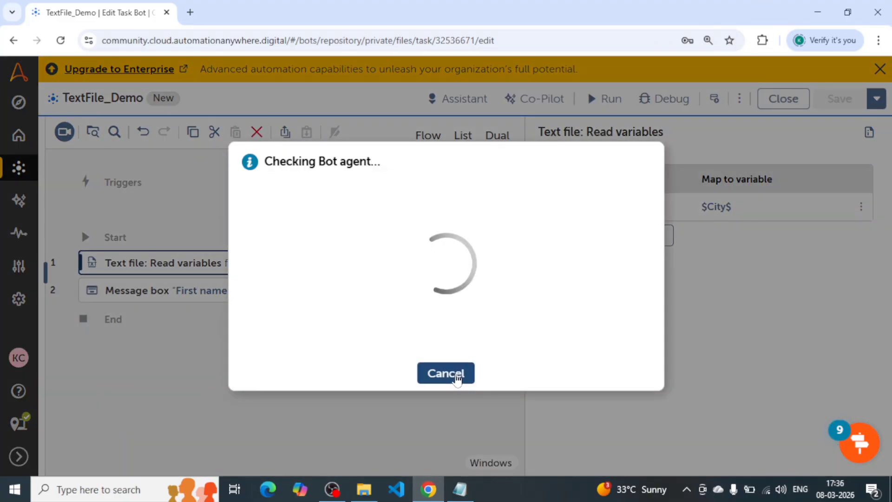
Replace the message box text with "City of the employee is $City$".
left_click(447, 289)
left_click(617, 268)
key("ctrl+a")
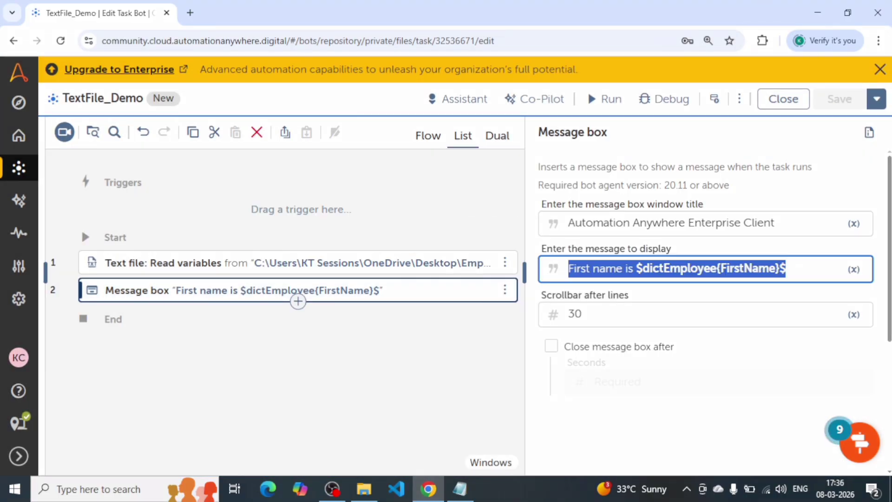
key("BackSpace")
type("City of yhe employee is")
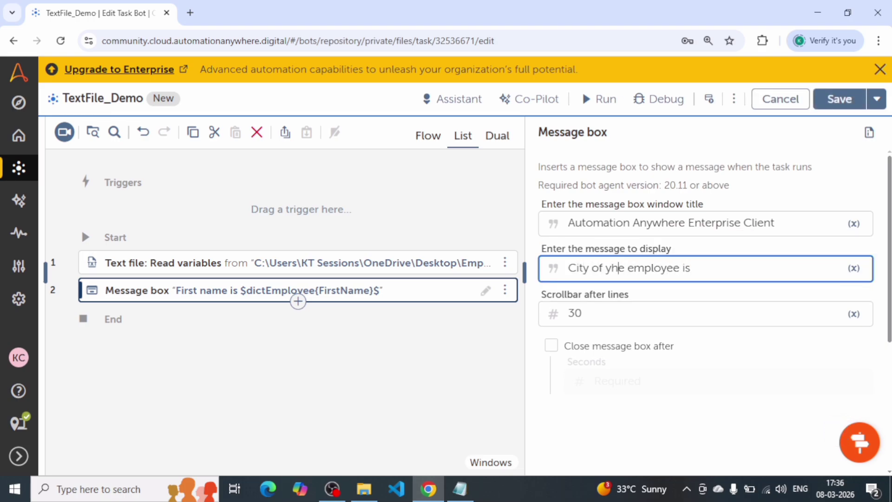
key("BackSpace")
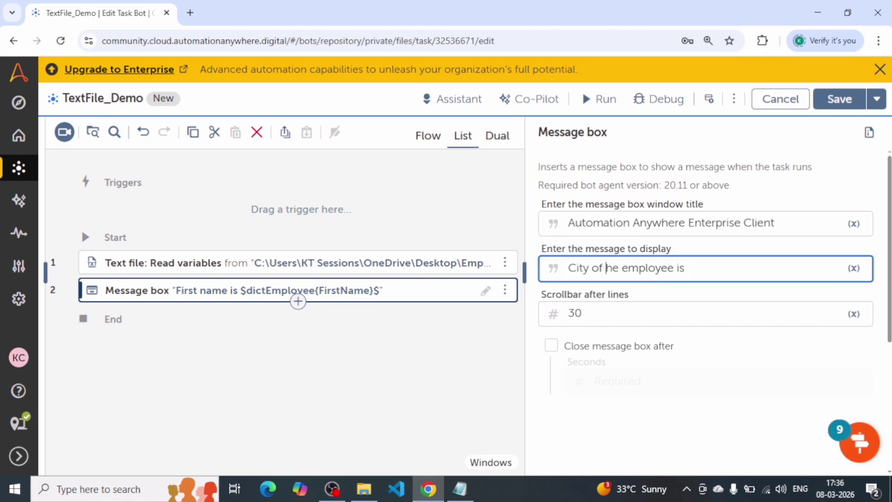
type("t")
type("$city$")
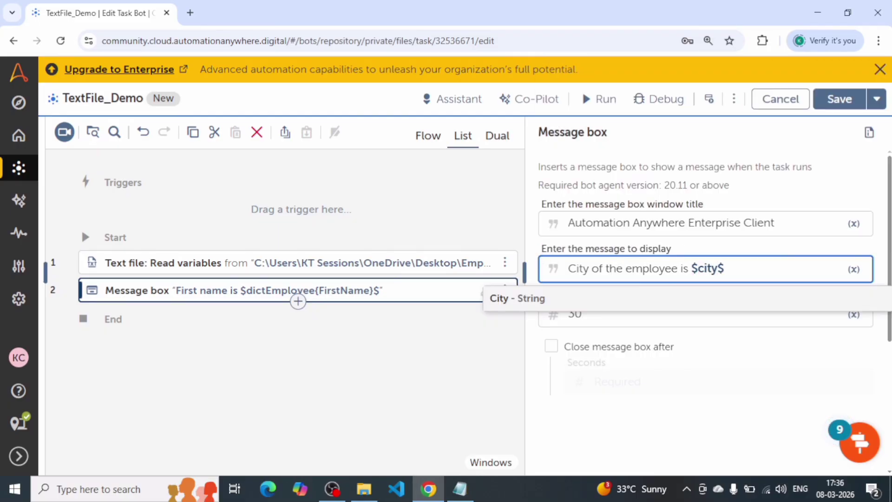
key("Return")
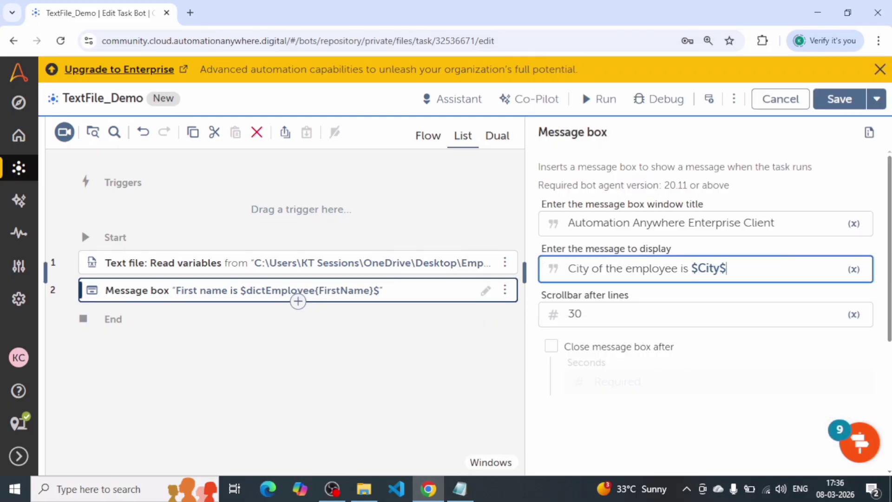
Run the bot, dismiss its message and run result, and check the entries in the Employee text file.
left_click(595, 99)
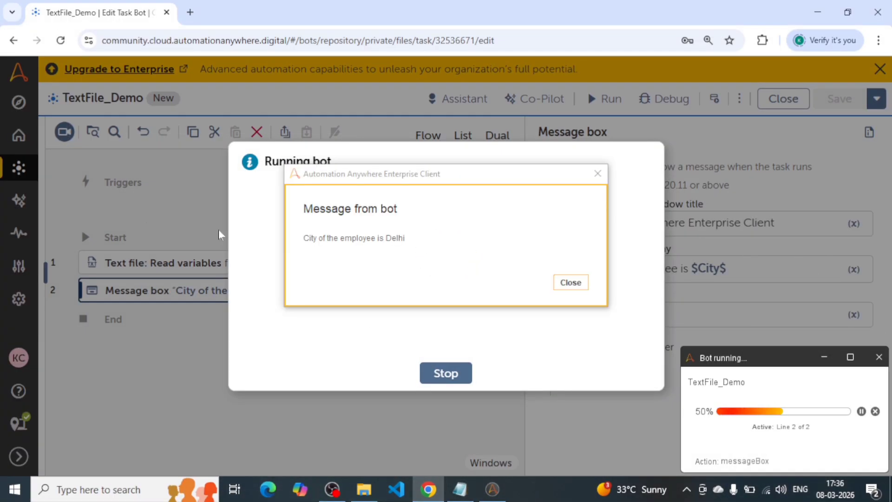
left_click(557, 285)
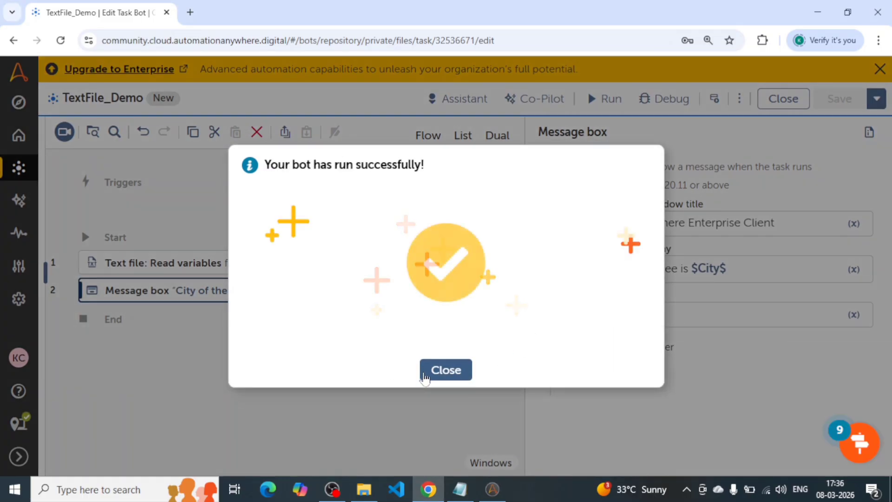
left_click(424, 379)
left_click(460, 489)
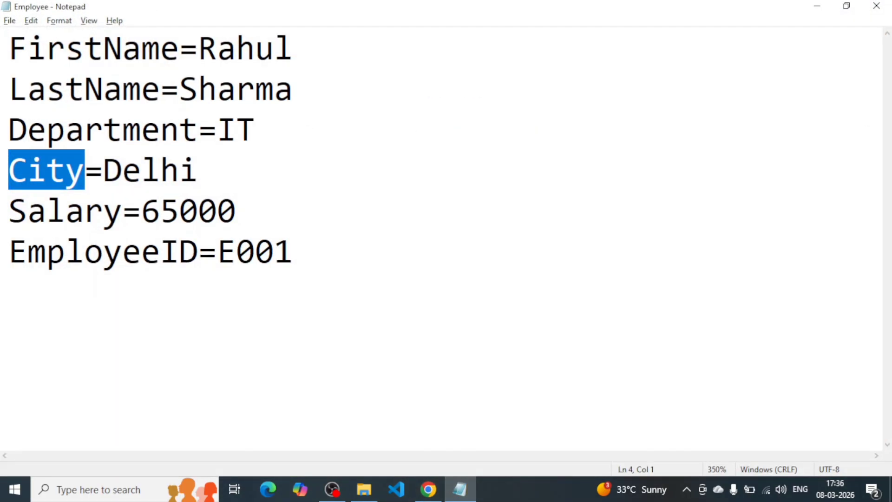
left_click(294, 252)
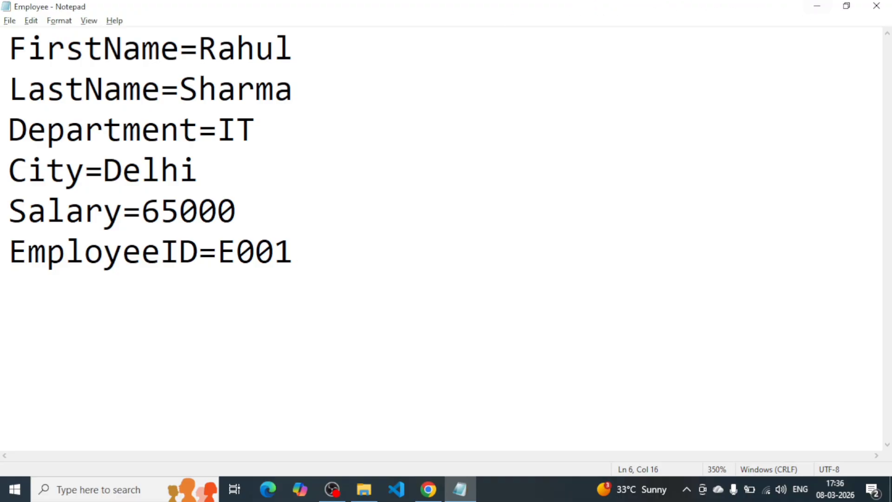
left_click(817, 5)
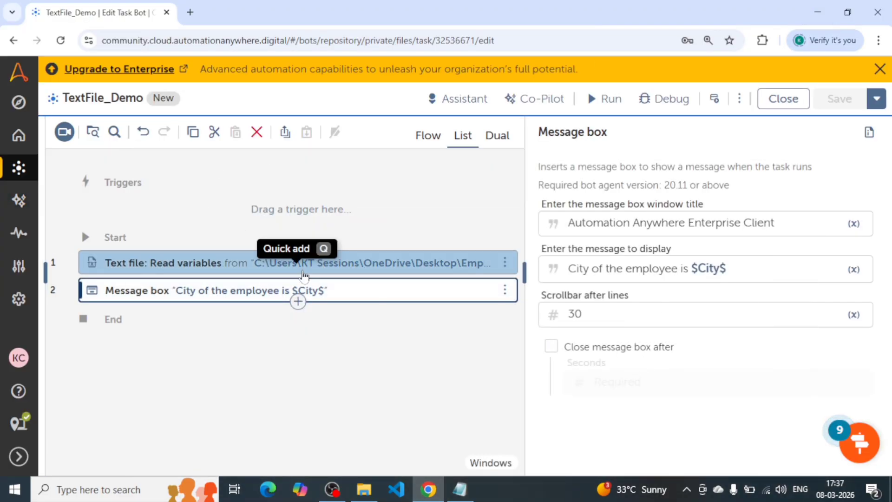
Review the City mapping in the Read variables action and highlight all key-value pairs in the Employee text file.
left_click(285, 261)
scroll(667, 348, "down", 5)
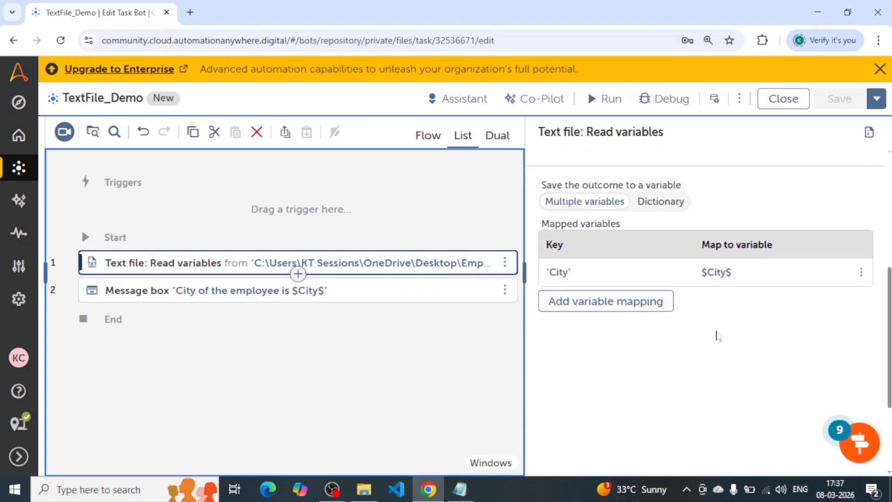
left_click(474, 487)
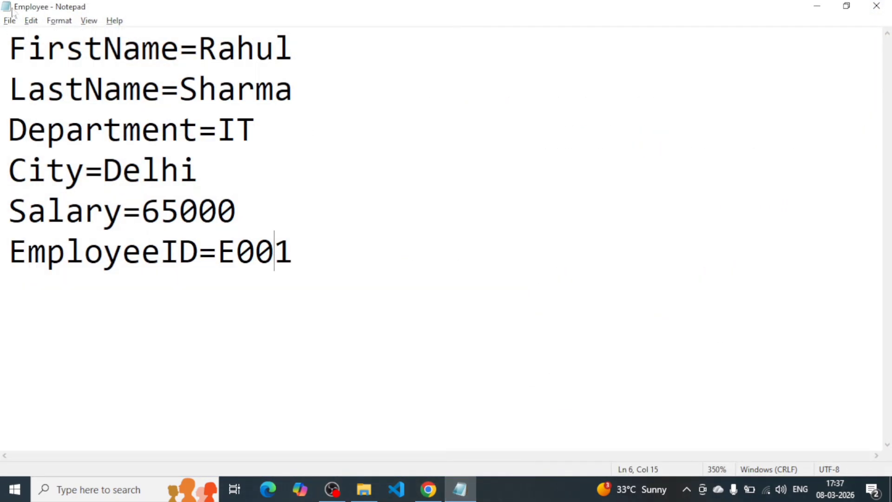
key("ctrl+a")
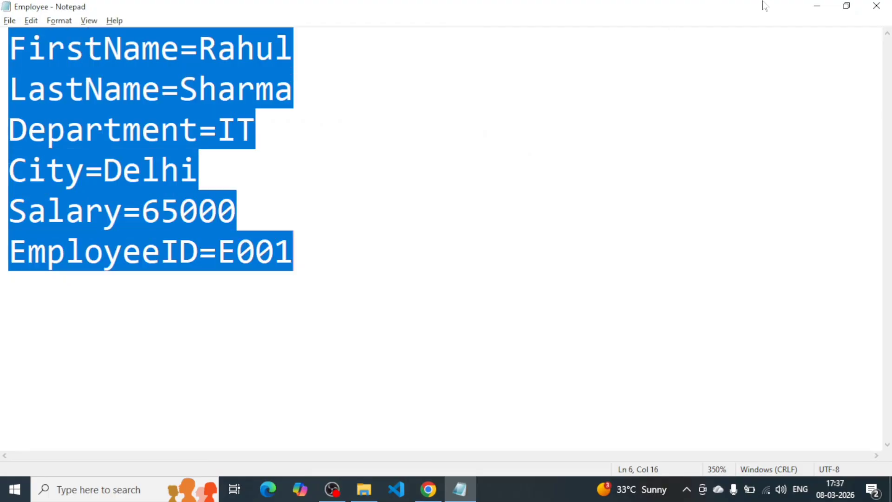
Compare the key-value pairs in the Employee text file with the City mapping and highlight the City variable in the message box text.
left_click(817, 6)
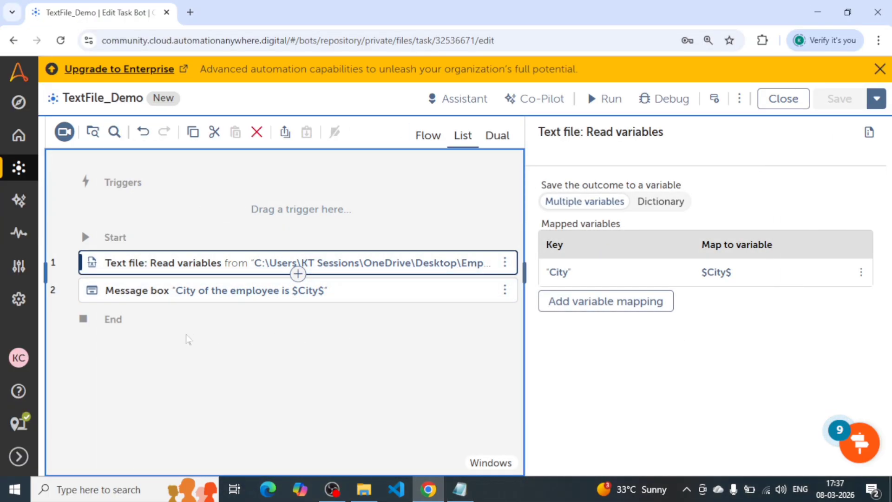
left_click(460, 489)
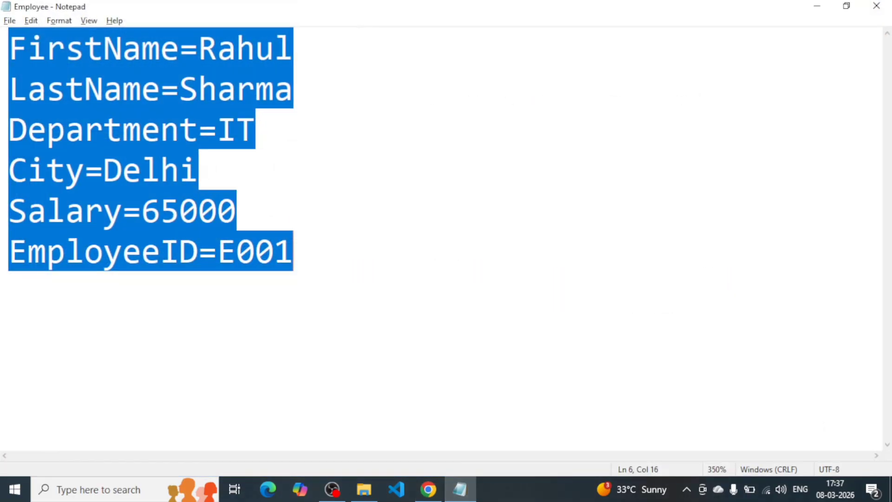
left_click(817, 5)
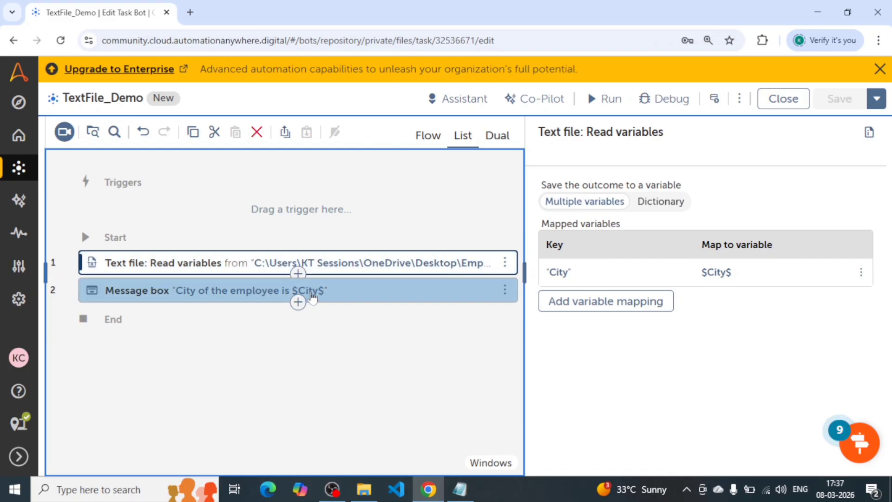
left_click(312, 295)
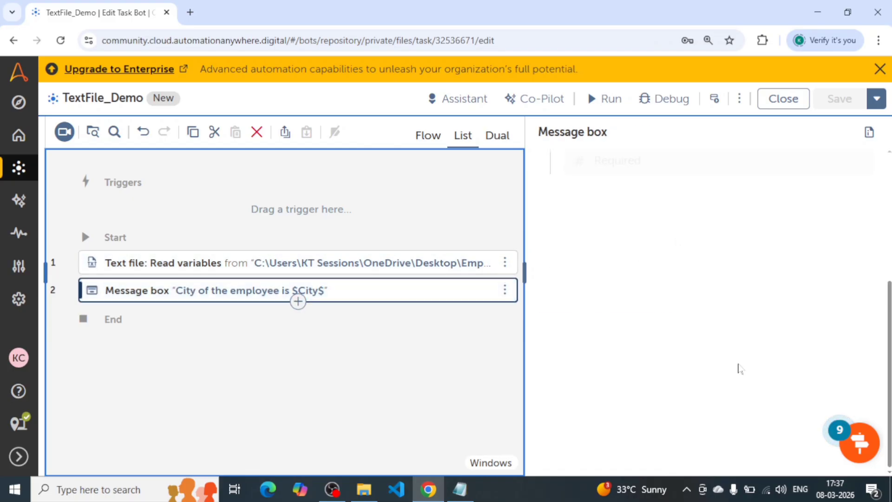
left_click_drag(726, 268, 699, 268)
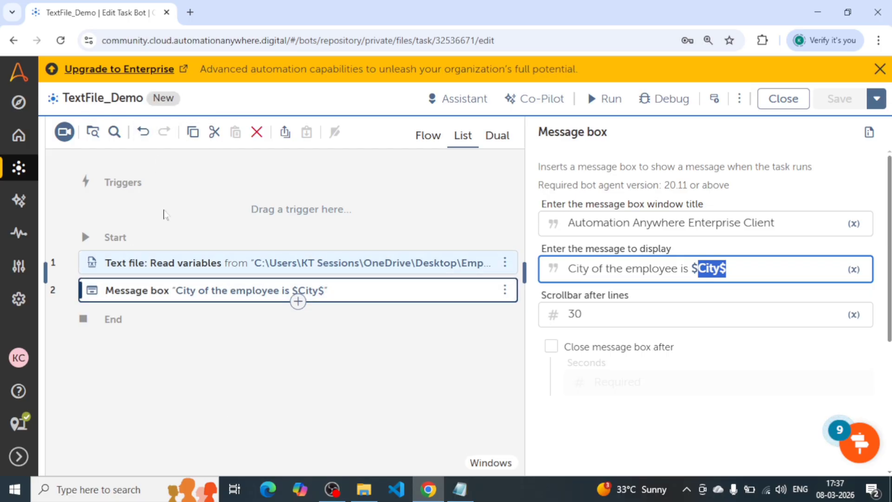
Undo the last message box text change and review its dictionary reference against the variable mapping in the Read variables action.
left_click(143, 132)
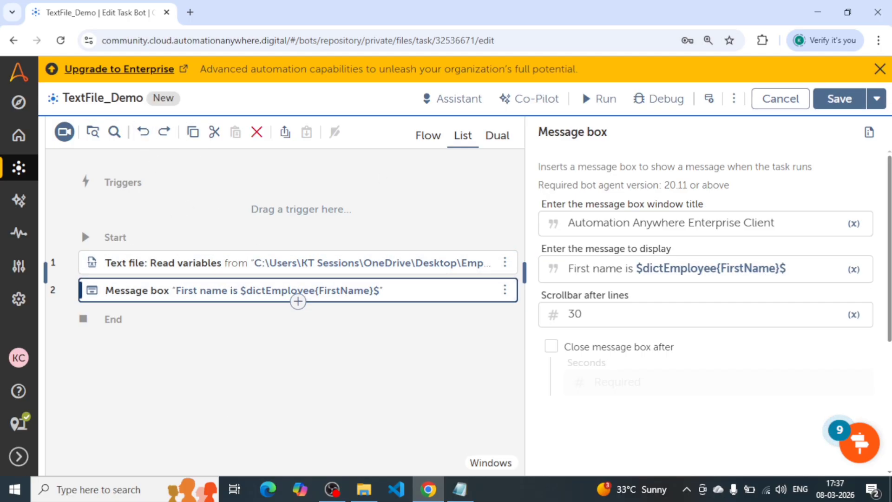
left_click_drag(787, 269, 634, 269)
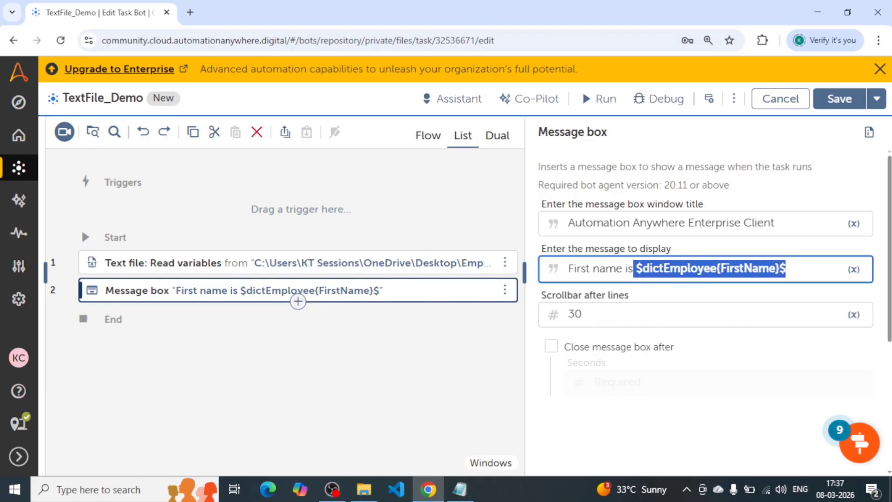
left_click(740, 269)
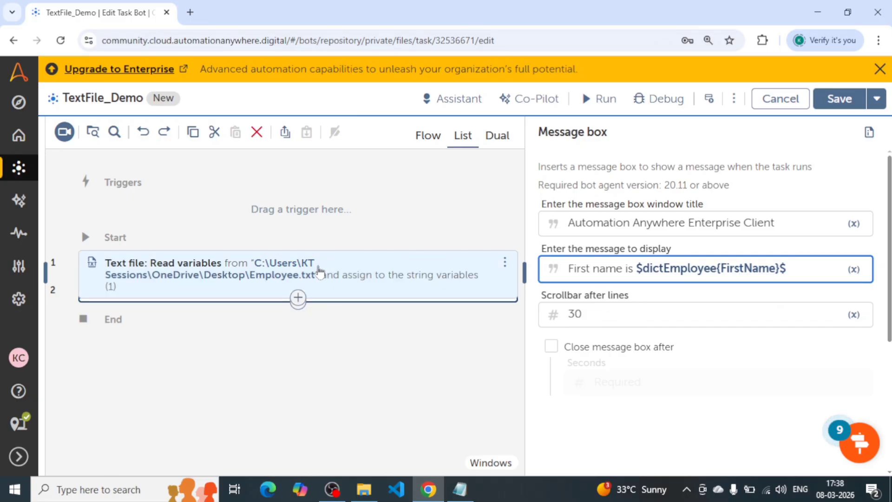
left_click(320, 269)
scroll(696, 374, "down", 5)
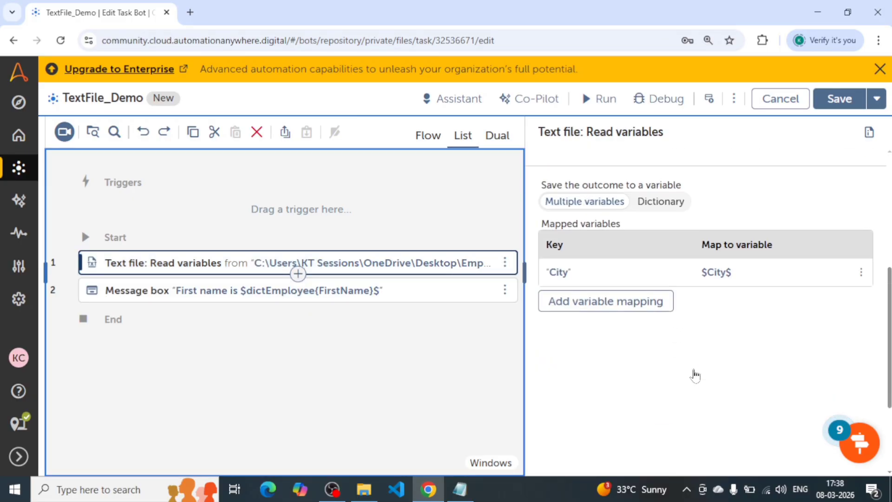